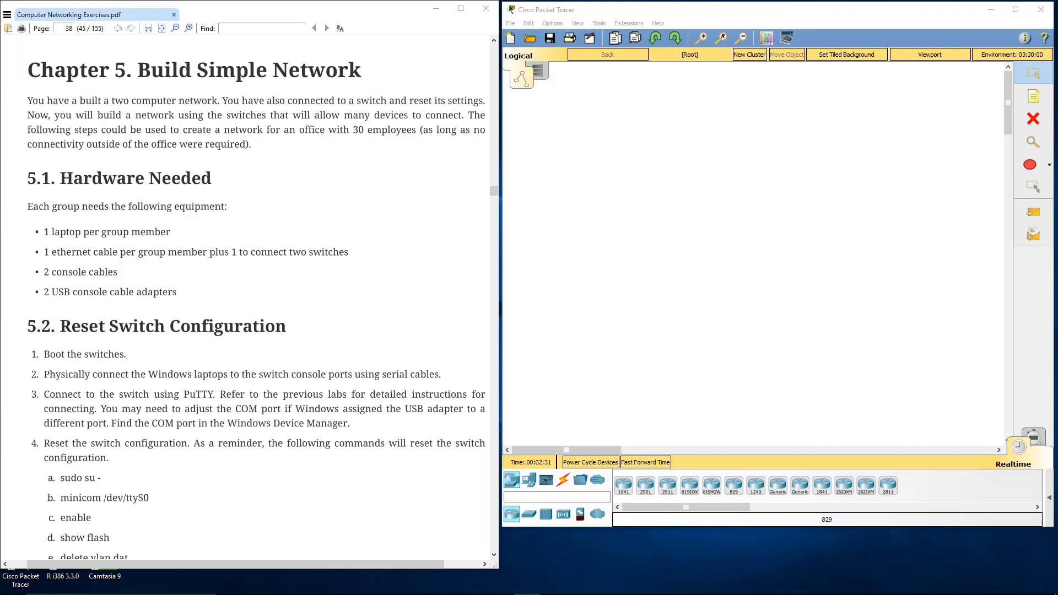
Step: Read Chapter 5's hardware list, the switch reset commands and the cabling diagram in section 5.3
left_click(144, 196)
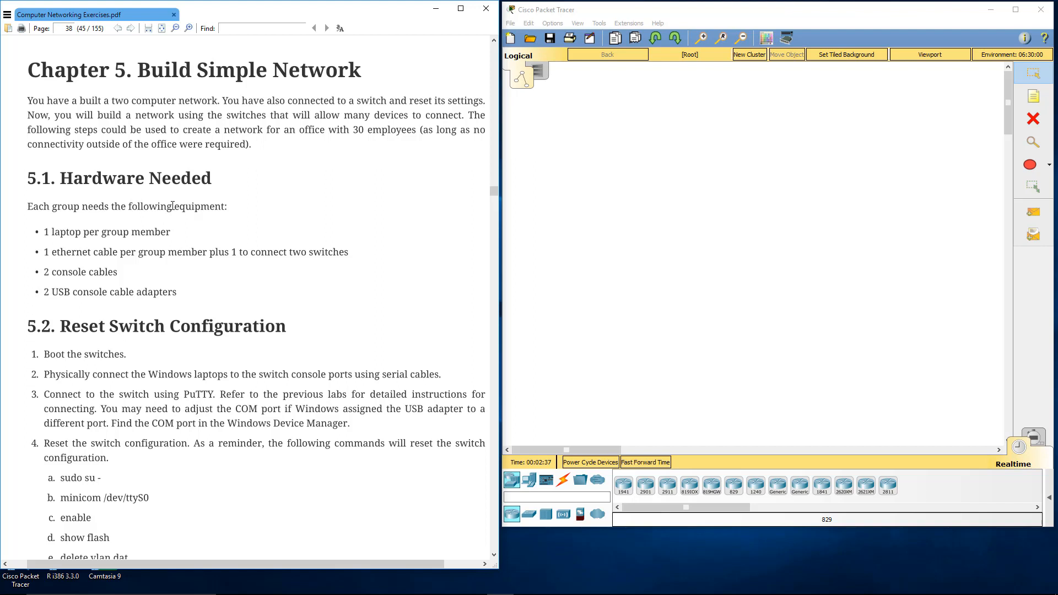
scroll(190, 213, "down", 1)
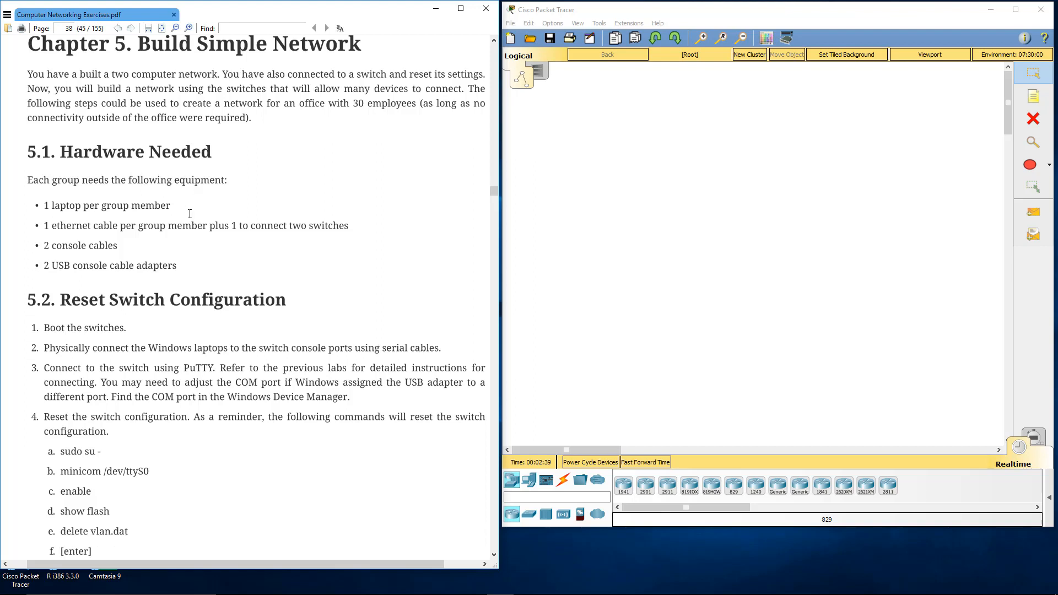
scroll(190, 214, "down", 1)
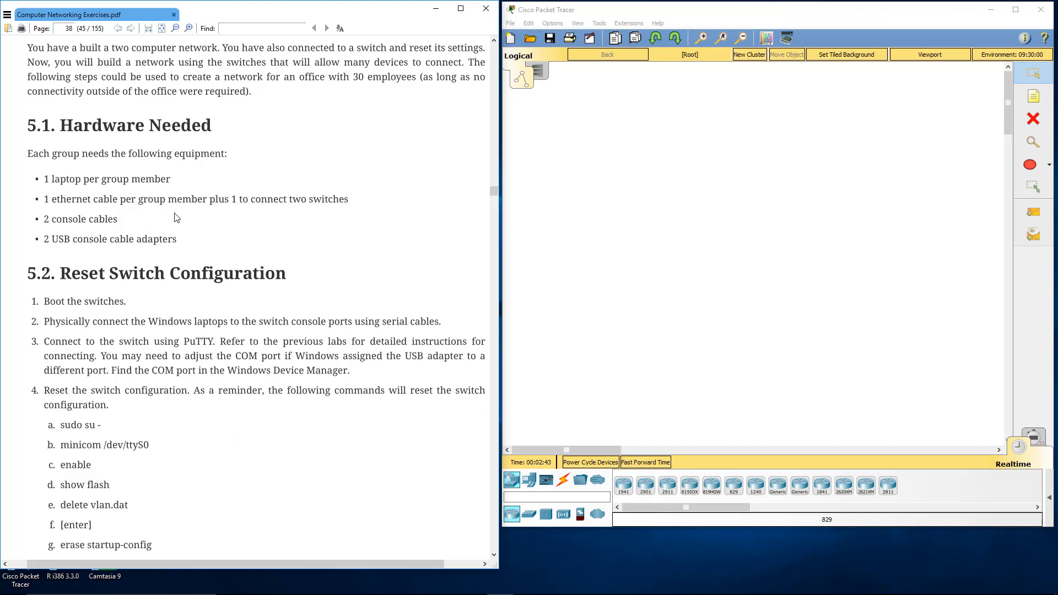
scroll(176, 217, "down", 1)
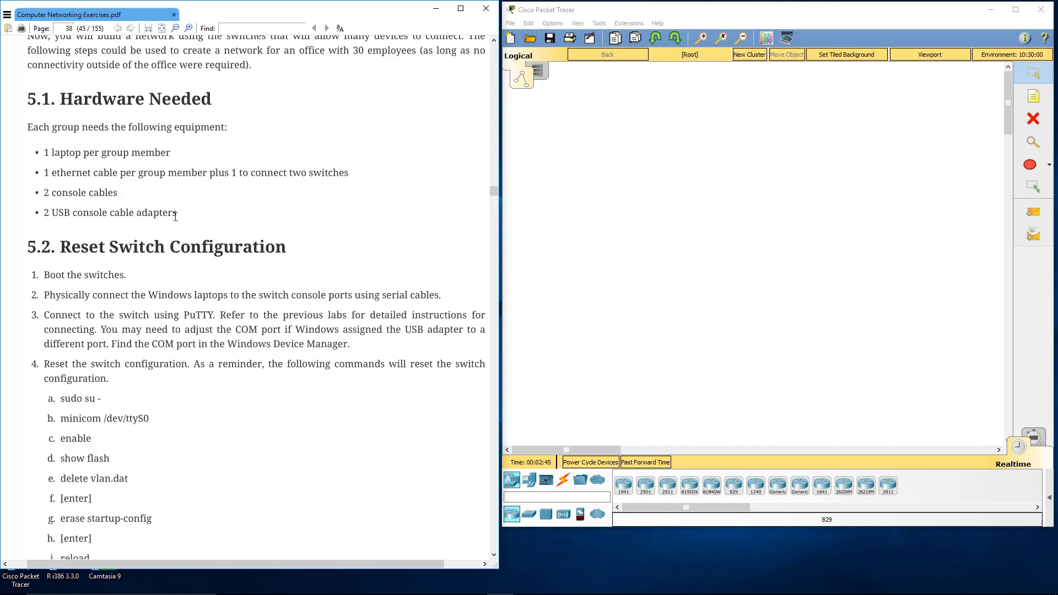
scroll(175, 213, "down", 6)
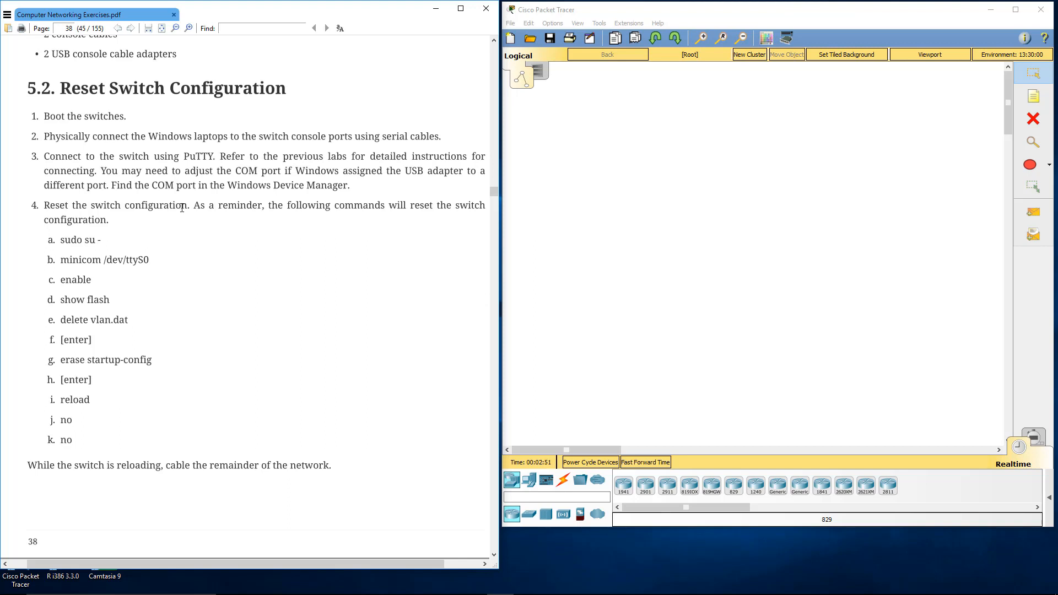
scroll(183, 218, "down", 3)
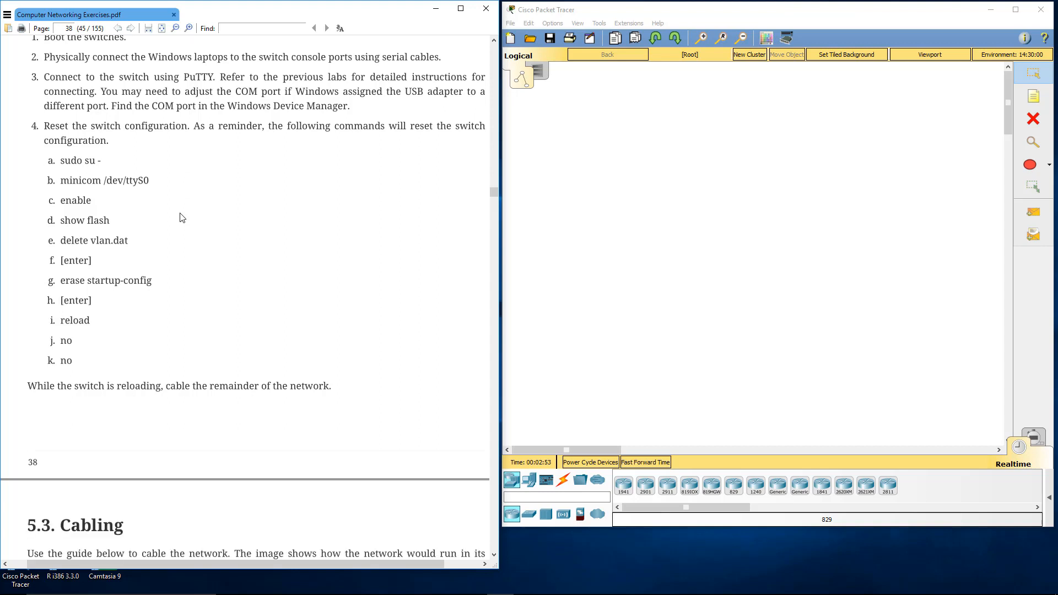
scroll(182, 217, "down", 3)
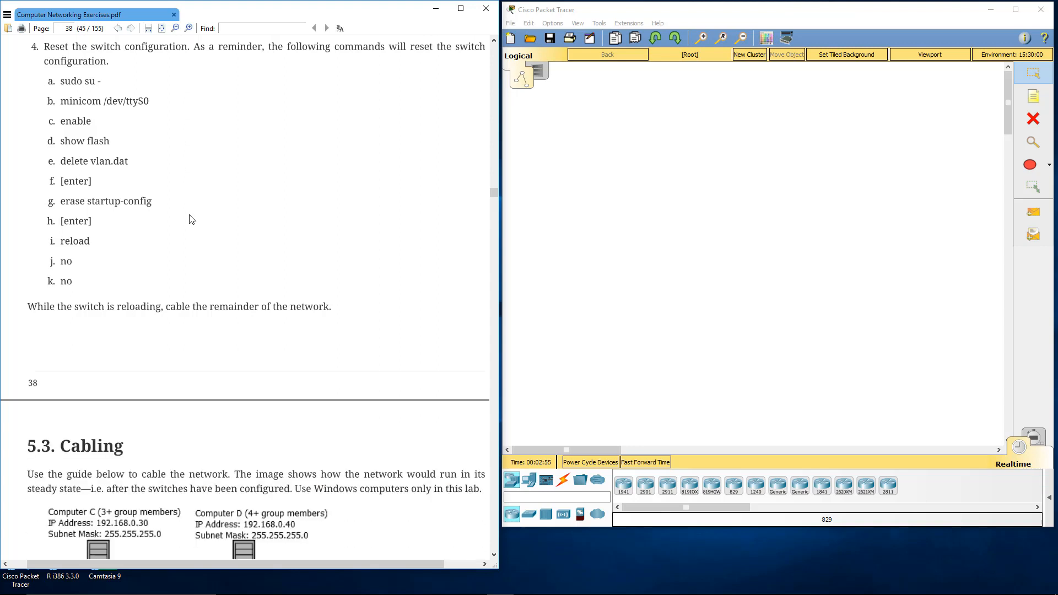
scroll(191, 220, "down", 12)
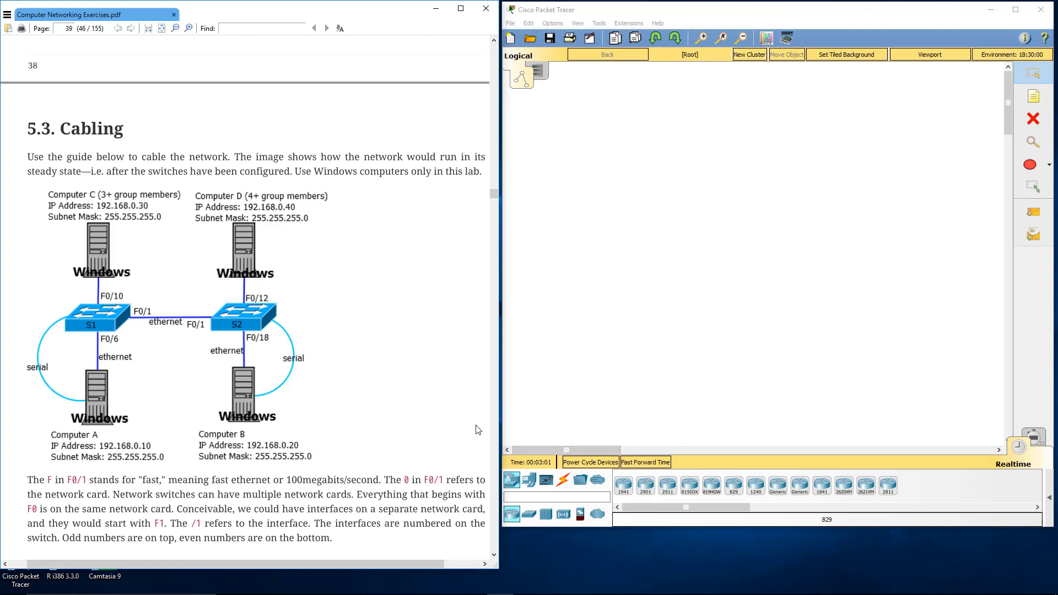
Step: In Cisco Packet Tracer, place a 2960 switch in the workspace and rename it S1
left_click(529, 514)
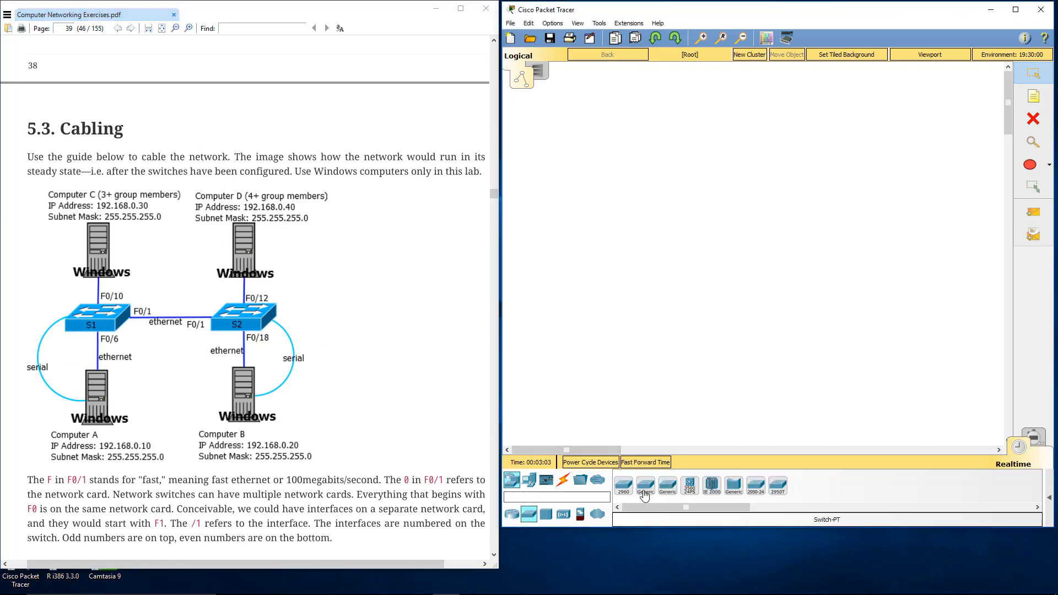
left_click(629, 493)
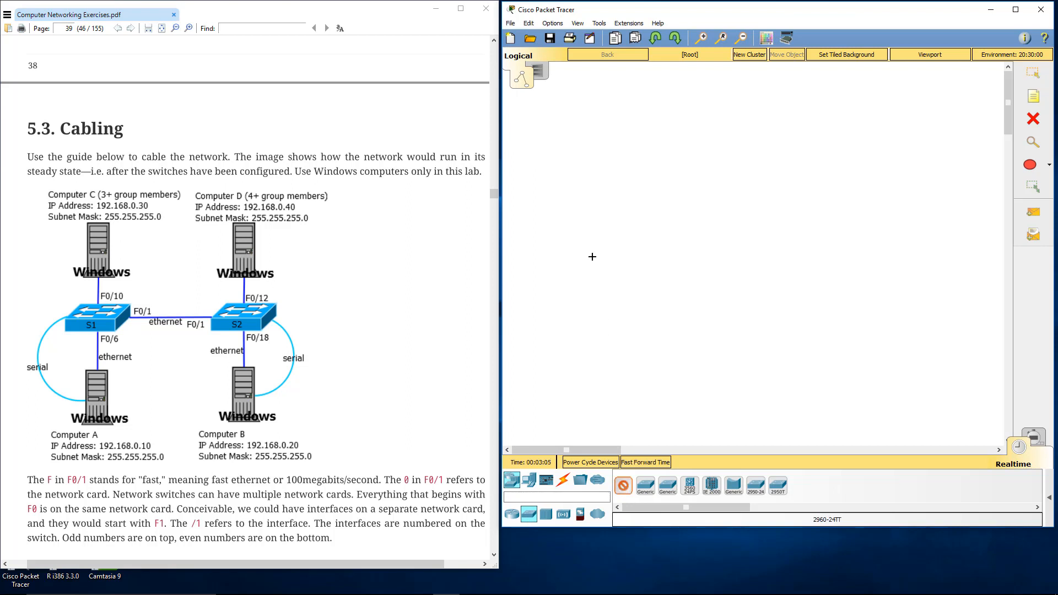
left_click(588, 239)
left_click(587, 247)
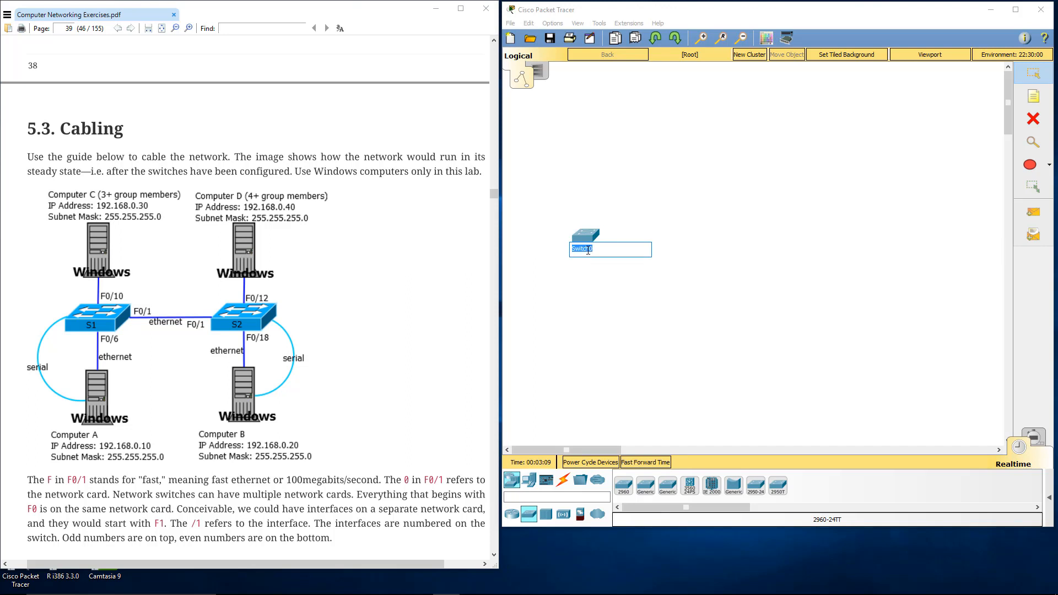
type("S1")
key("Return")
key("BackSpace")
left_click(545, 392)
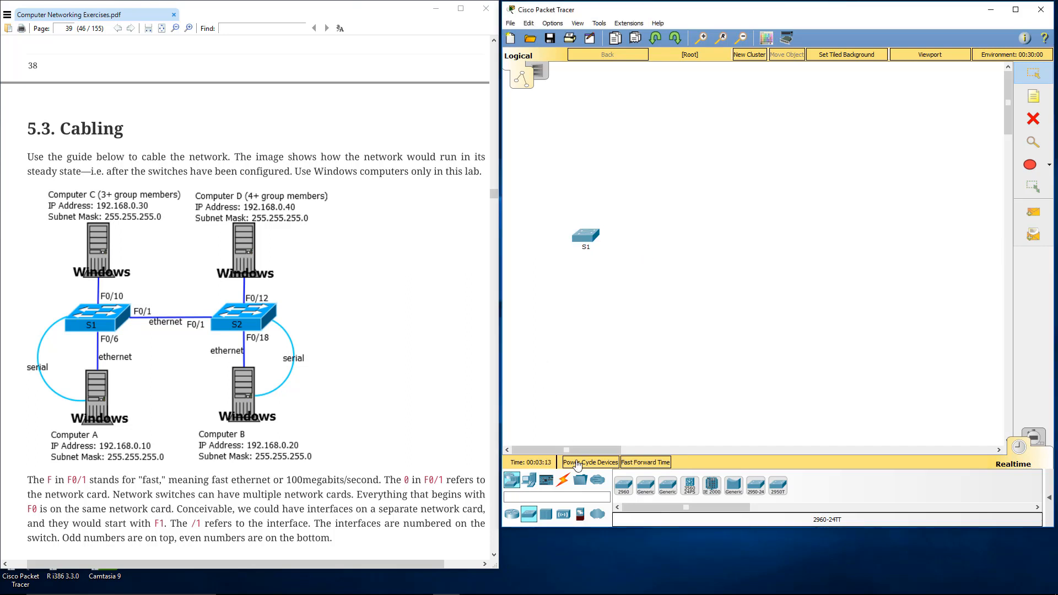
Step: Place a second 2960 switch level with S1 on its right side and set its display name to S2
left_click(623, 484)
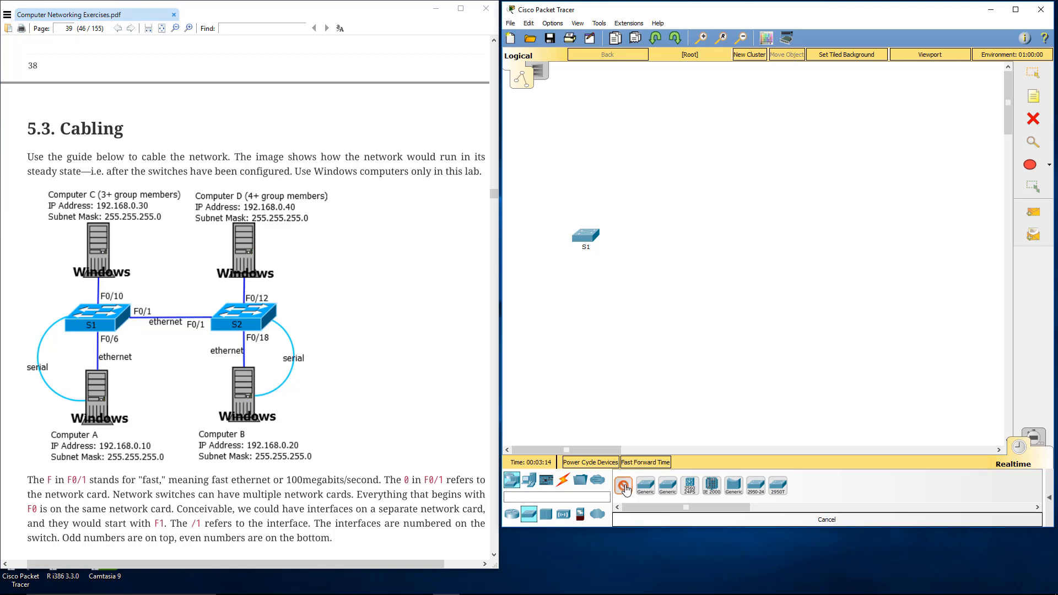
left_click(667, 234)
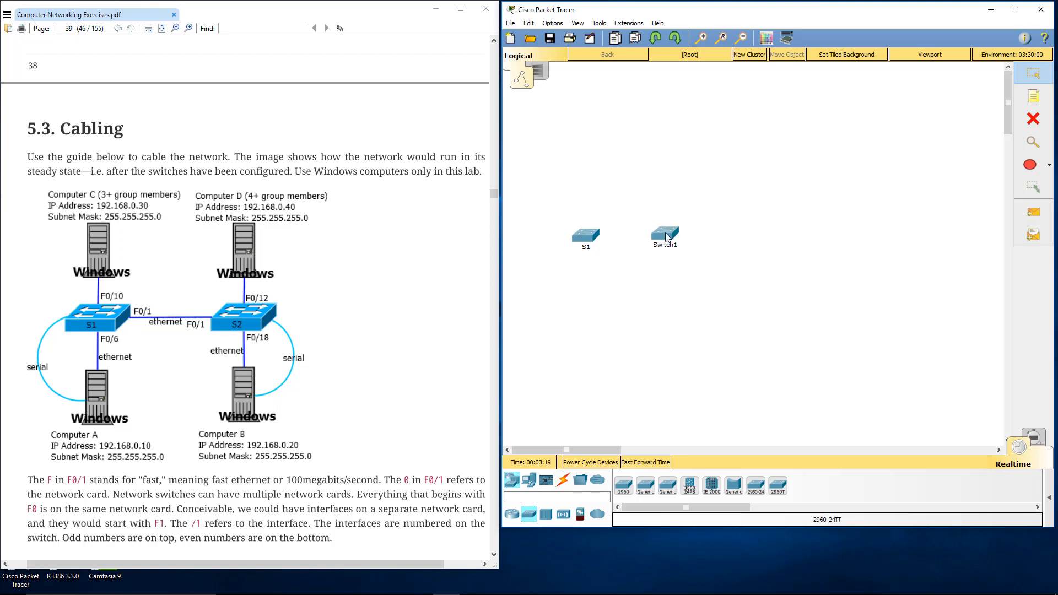
left_click(666, 236)
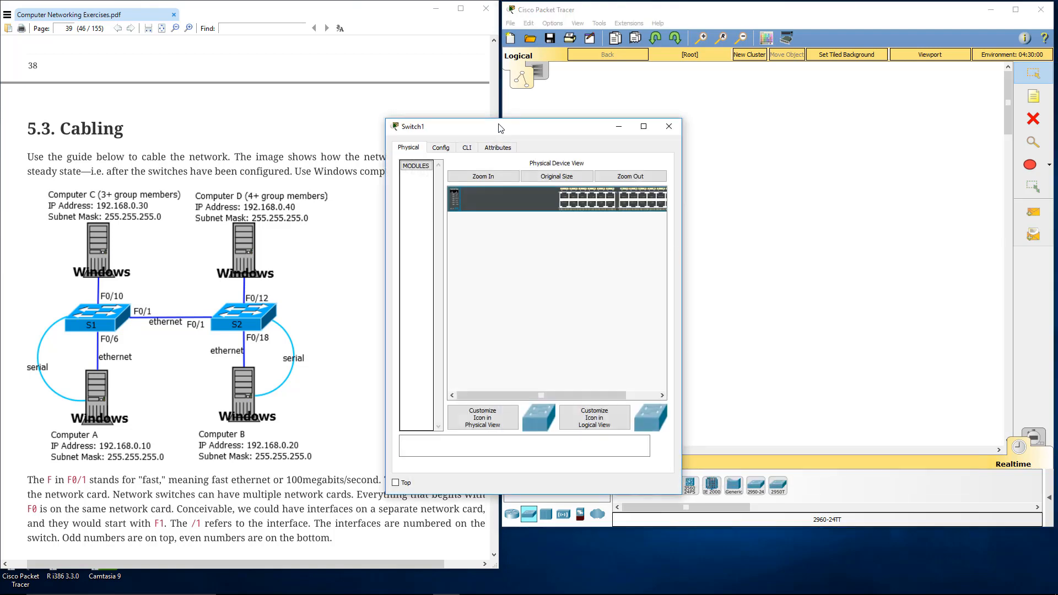
left_click_drag(524, 124, 562, 93)
left_click(479, 116)
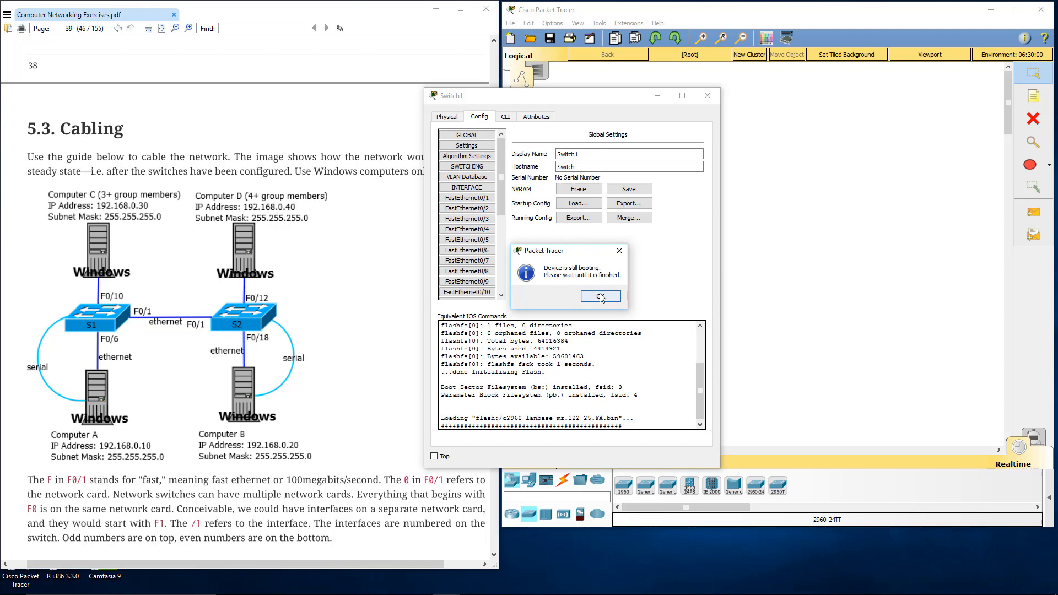
left_click(600, 297)
left_click(479, 117)
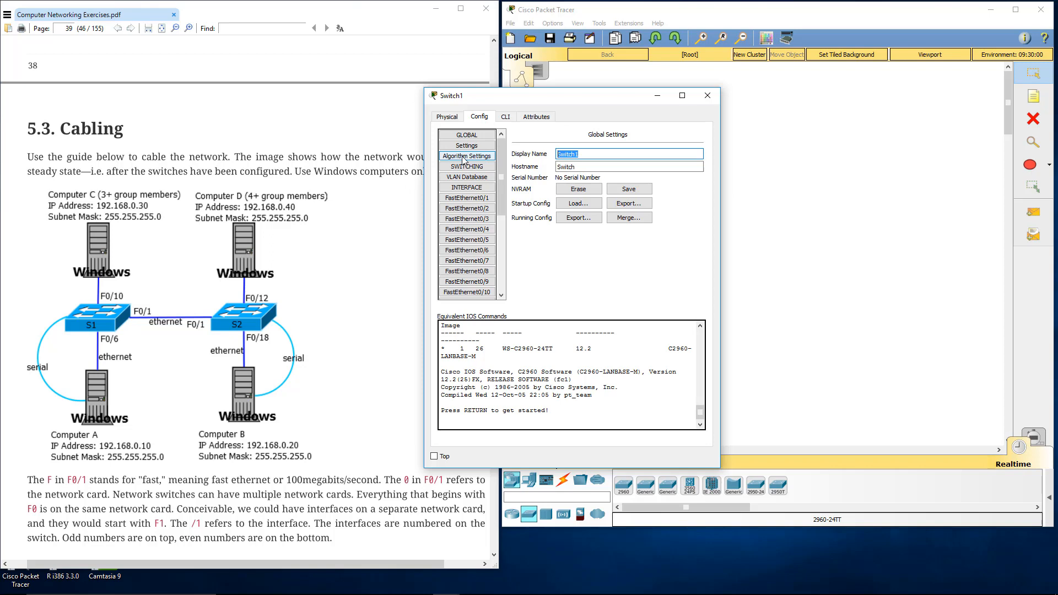
type("S2")
left_click(708, 96)
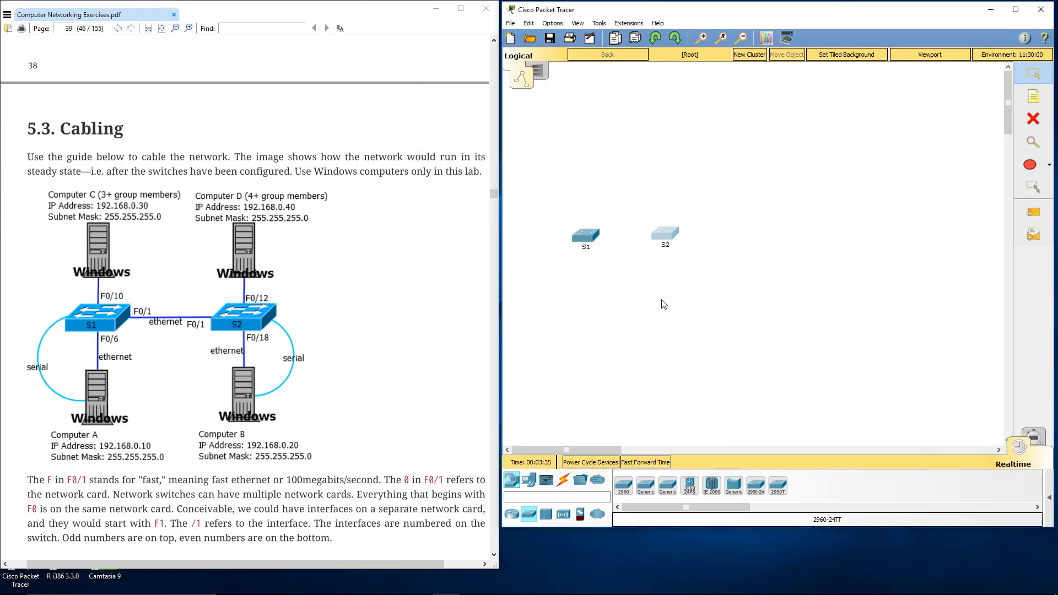
left_click_drag(661, 230, 667, 233)
Step: In S1's command line, enter privileged mode with en and list the flash contents with show flash
double_click(594, 237)
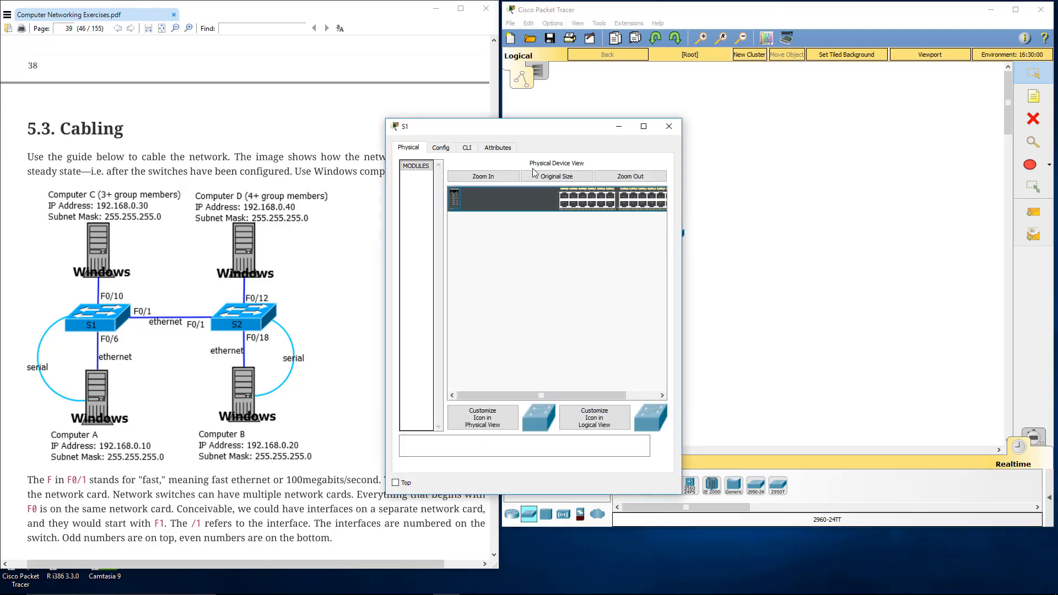
left_click(467, 148)
left_click_drag(479, 132, 242, 42)
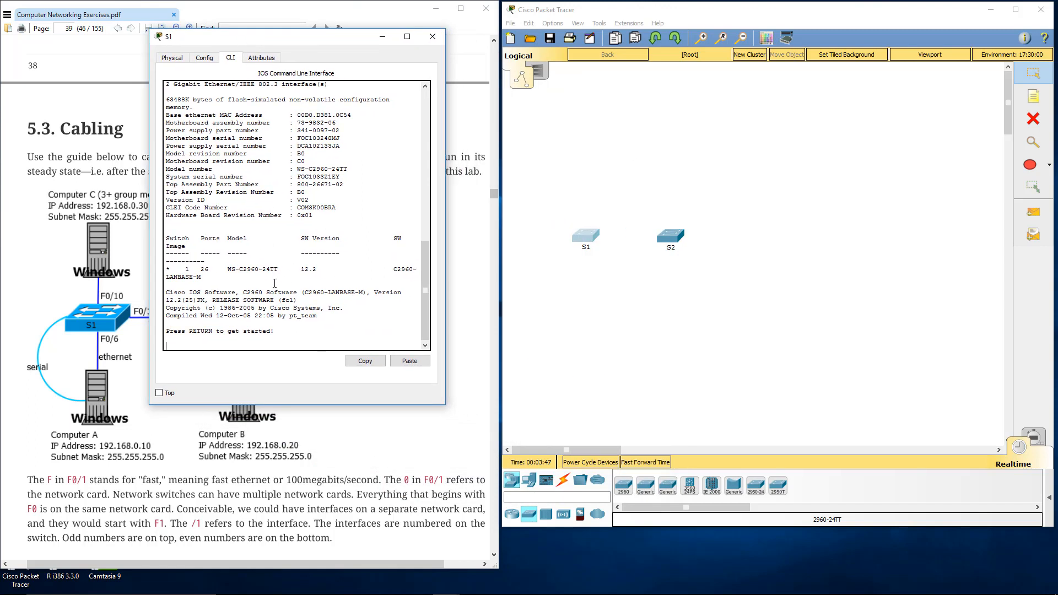
key("Return")
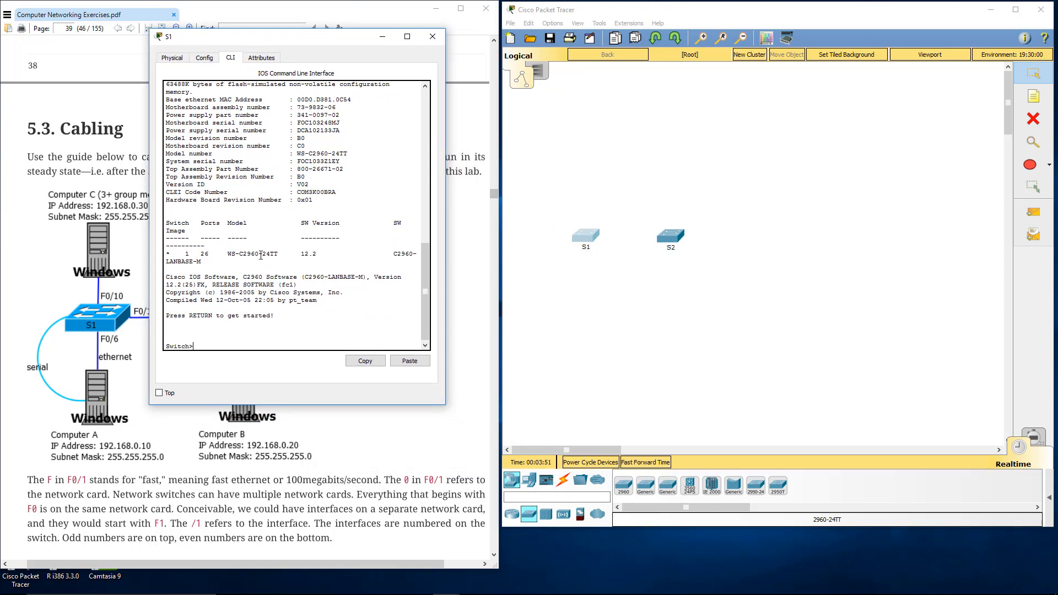
type("en")
key("Return")
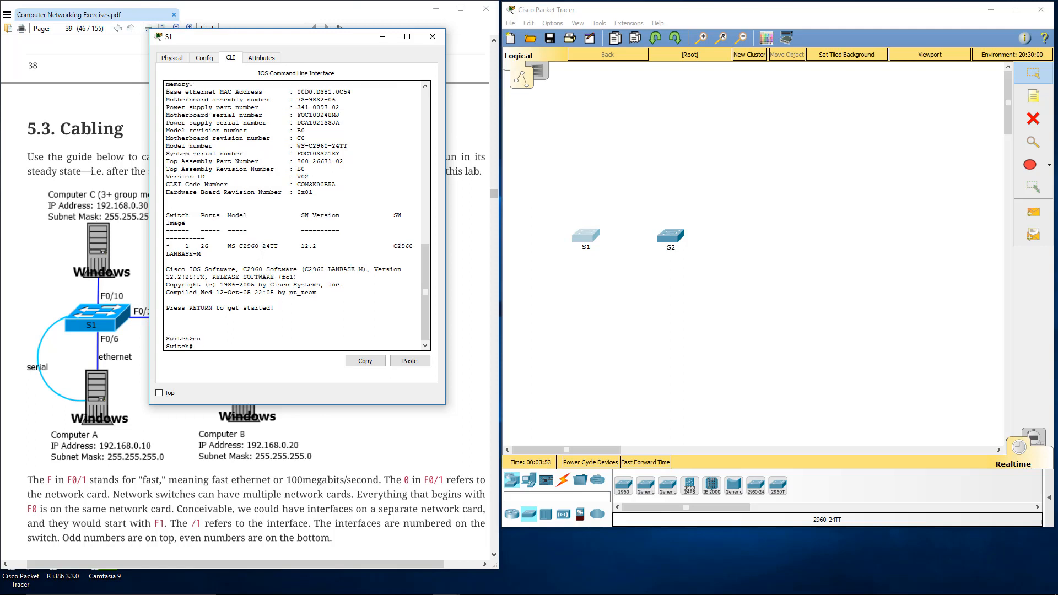
type("show flash")
key("Return")
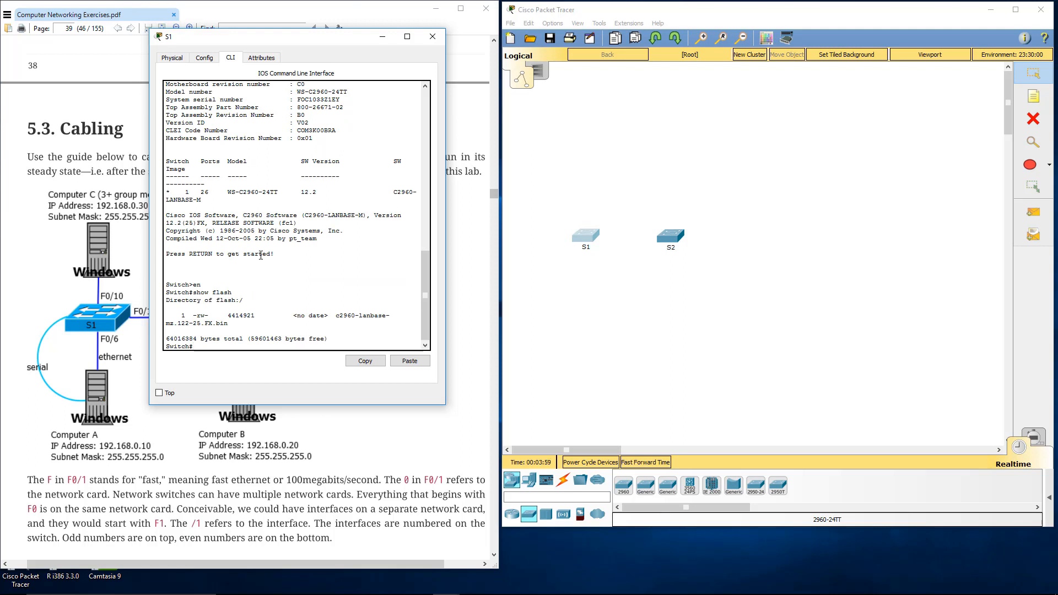
Step: Try to delete vlan.dat from S1's flash, accepting the default filename and confirming the deletion
type("delete vlan.dat")
key("Return")
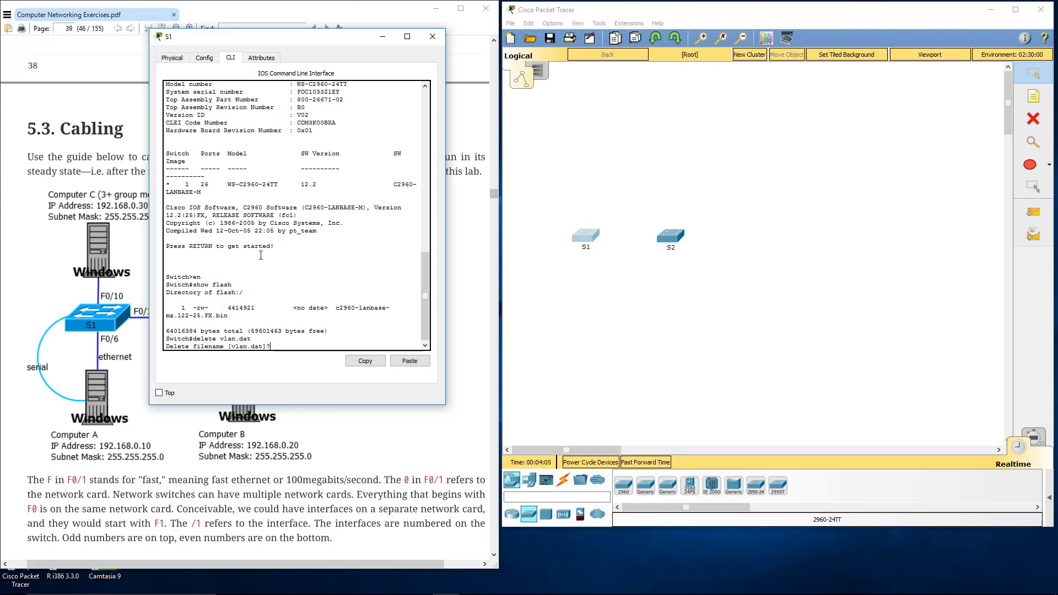
key("Return")
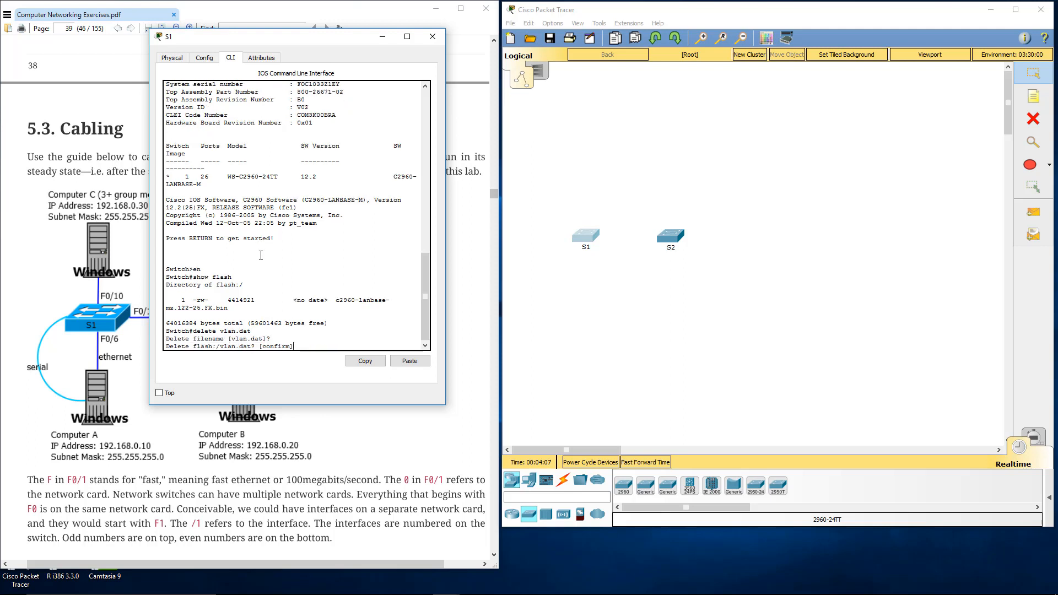
key("Return")
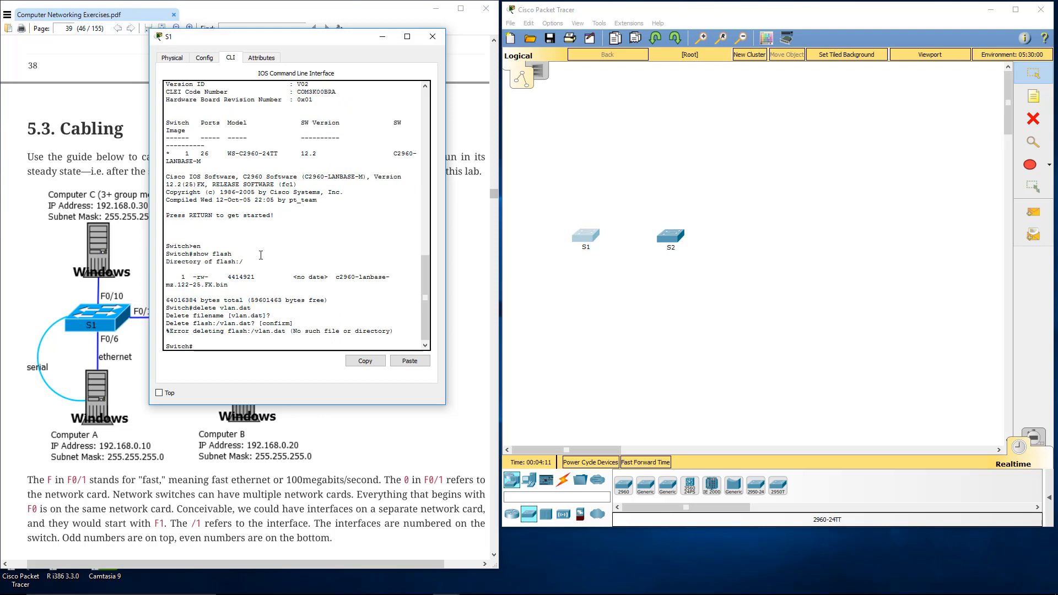
Step: Erase S1's startup-config and confirm the removal of all configuration files
type("erase start")
key("Tab")
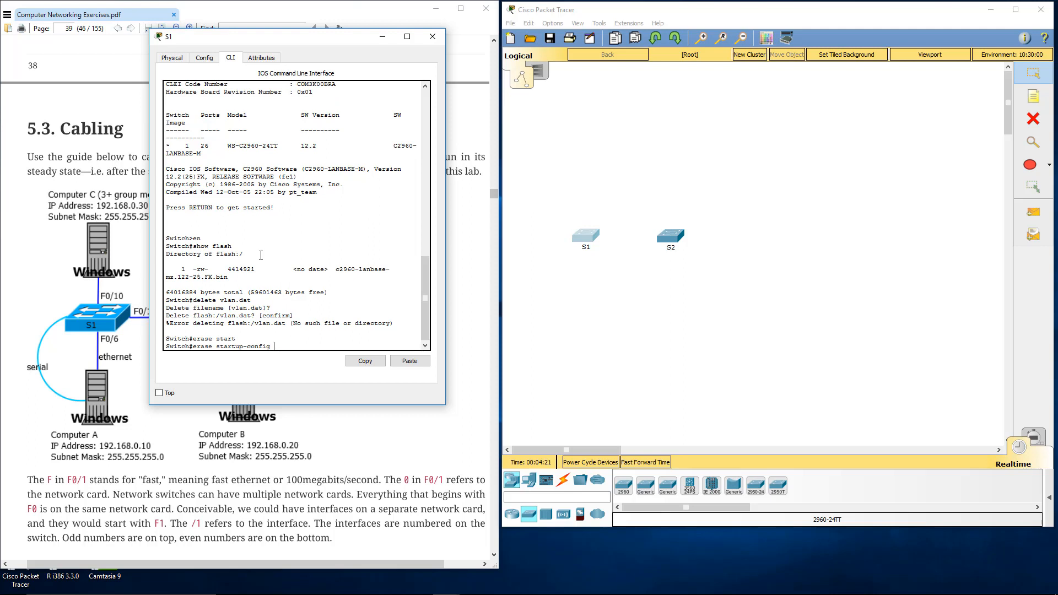
key("Return")
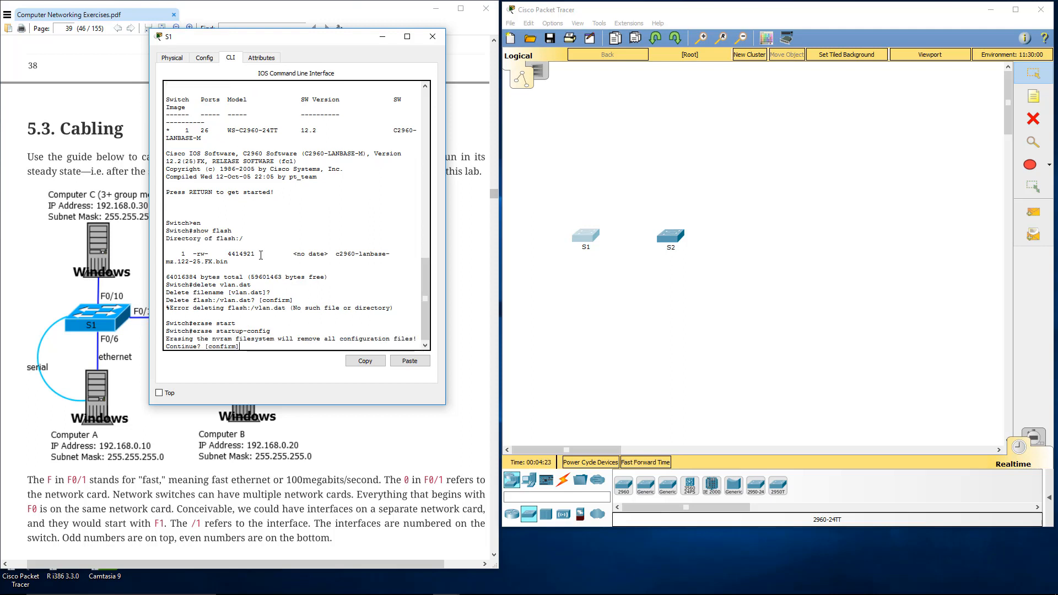
key("Return")
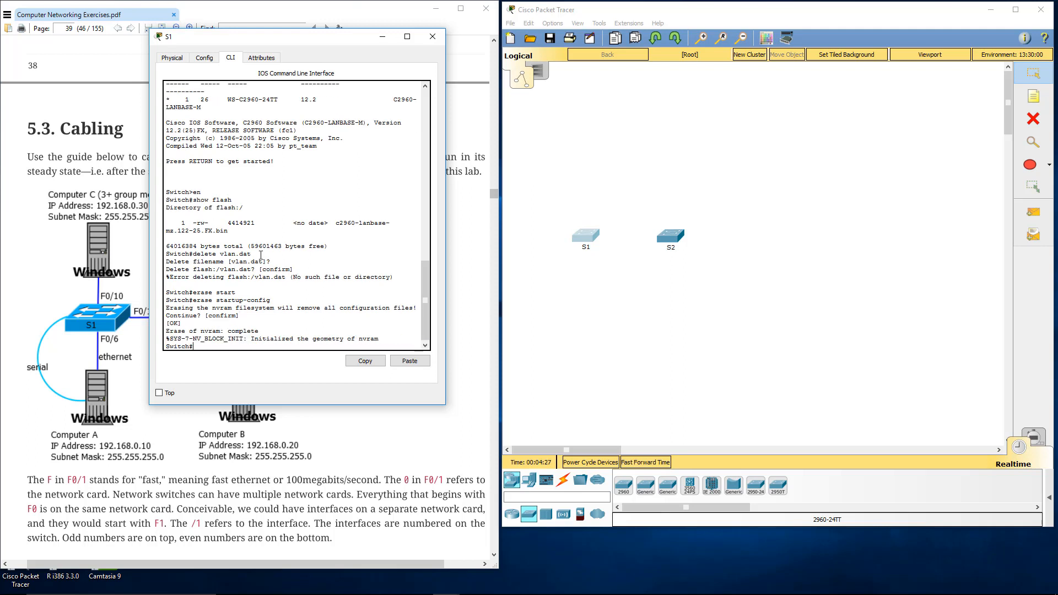
Step: Reload switch S1, confirm the reload and close its device window
type("reload")
key("Return")
key("Return")
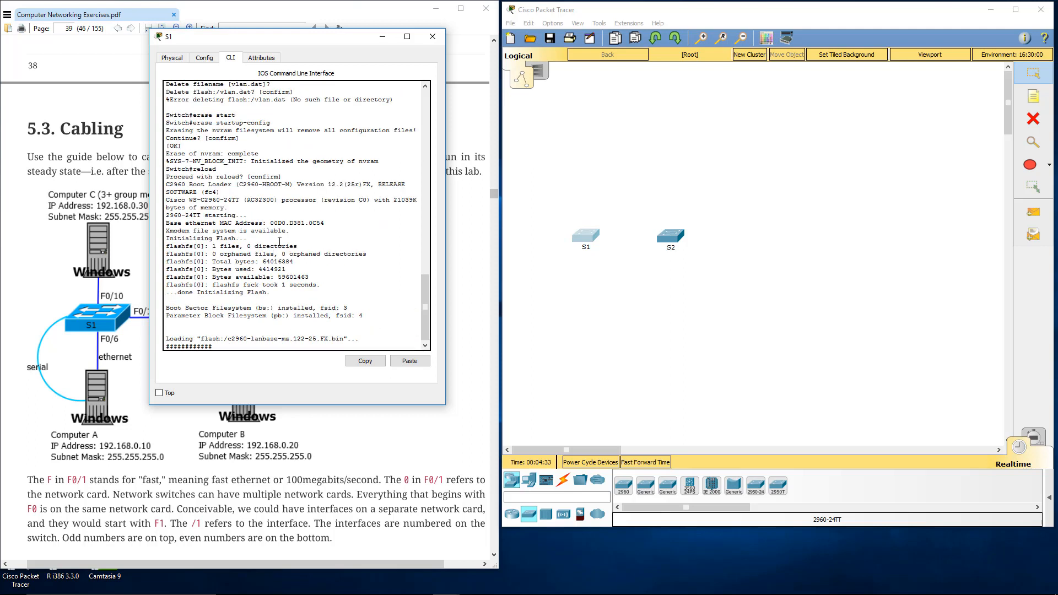
left_click(433, 36)
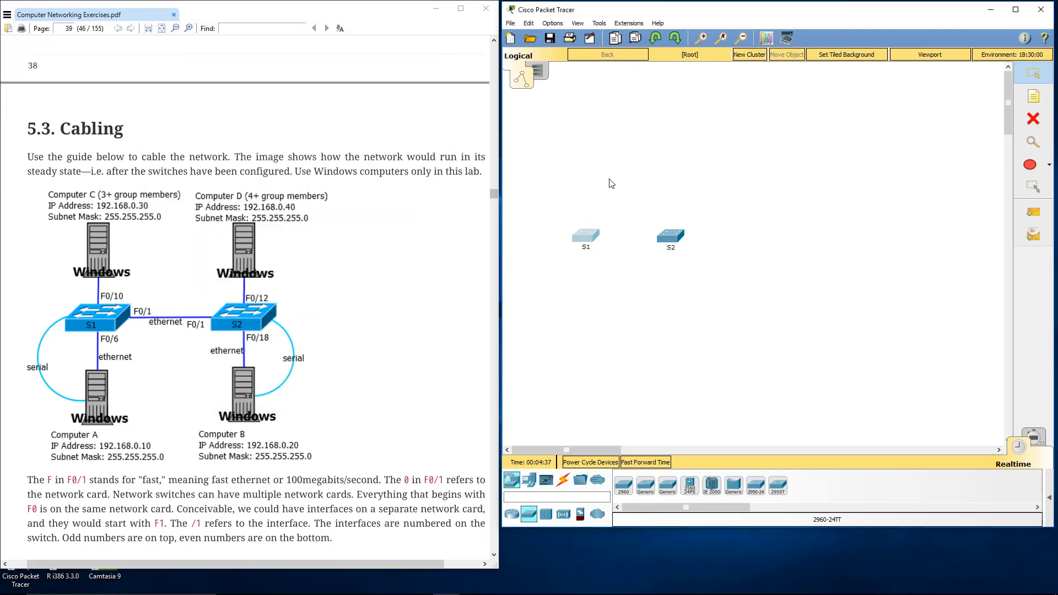
Step: Open switch S2's command line and enter privileged mode with en
double_click(673, 239)
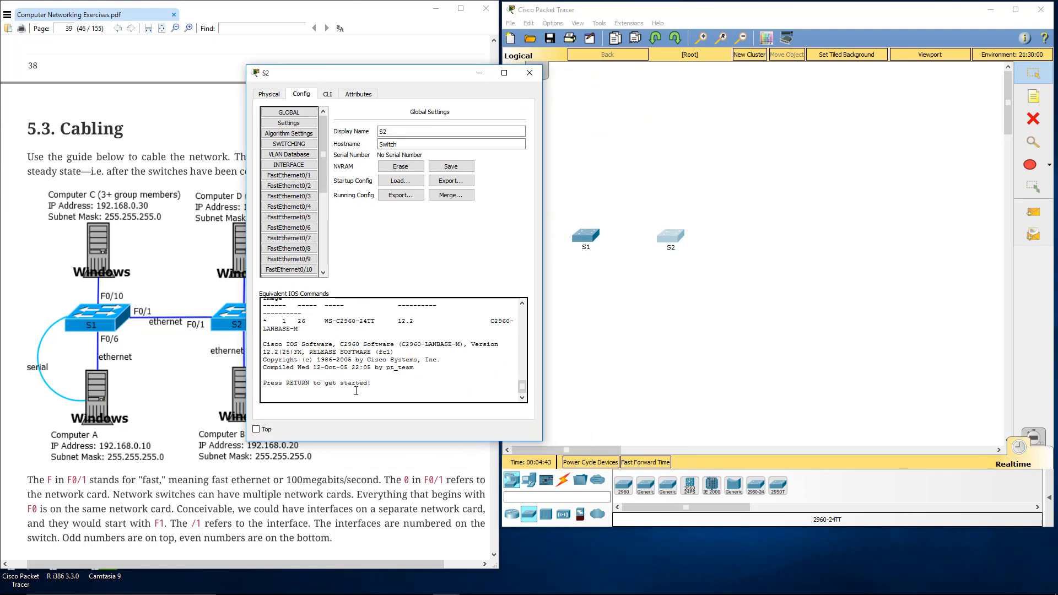
left_click(328, 93)
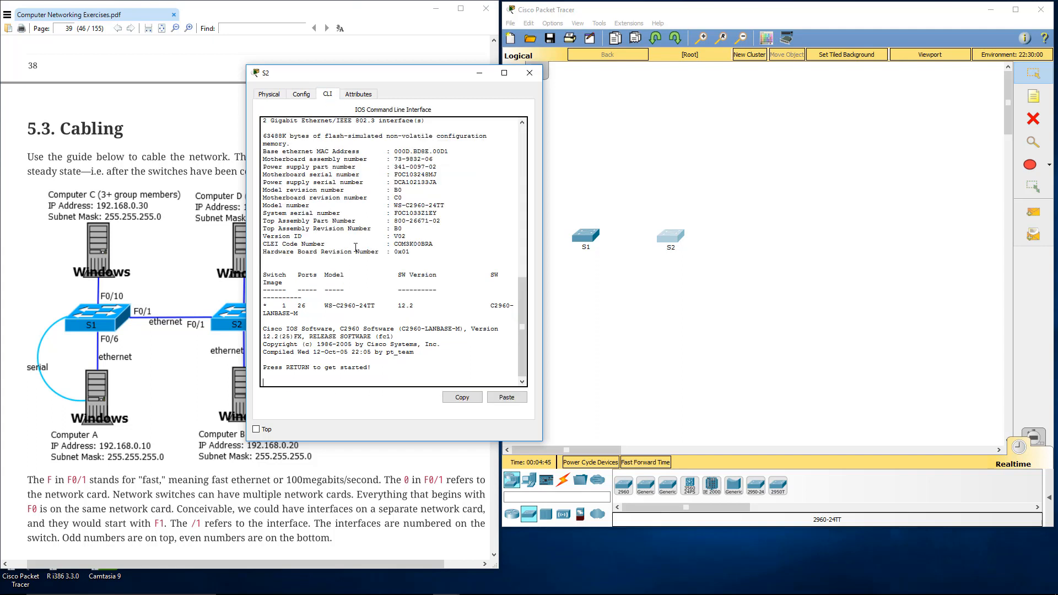
key("Return")
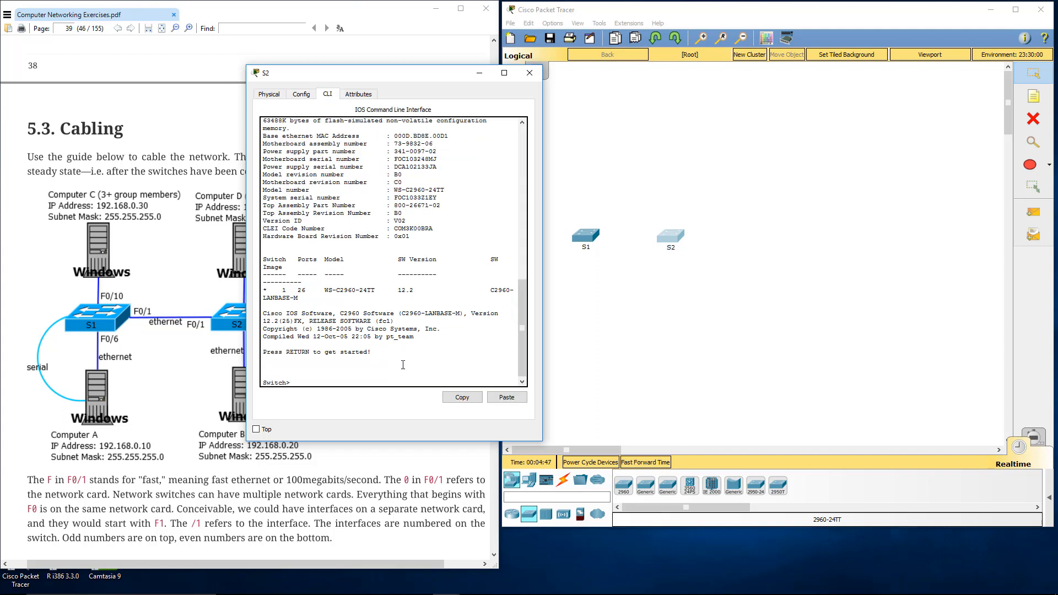
type("en")
key("Return")
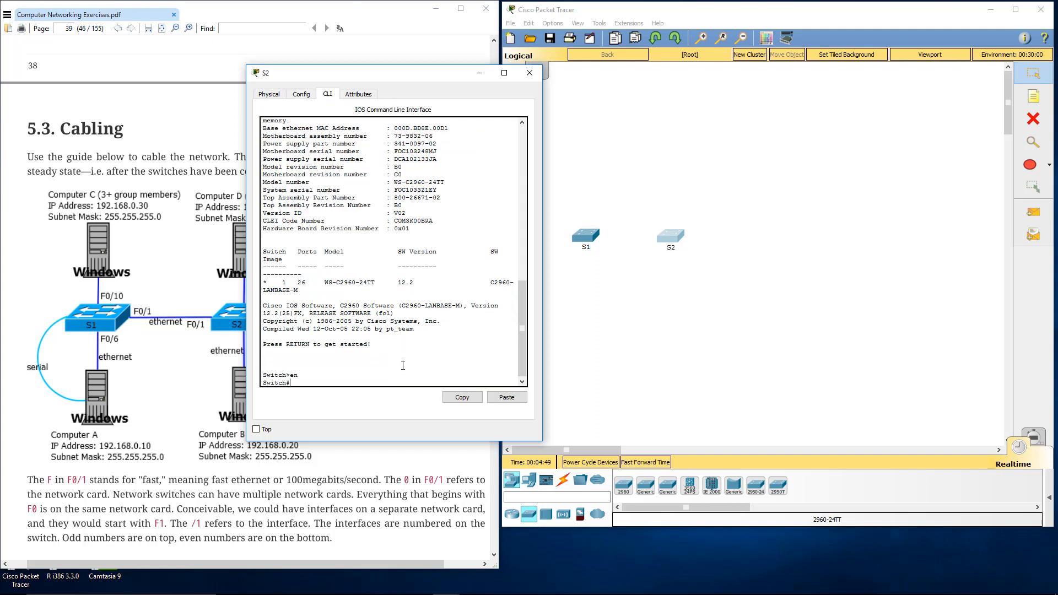
Step: List S2's flash contents and try to delete vlan.dat, accepting the default filename and confirming the deletion
type("show flash")
key("Return")
type("delete vlan")
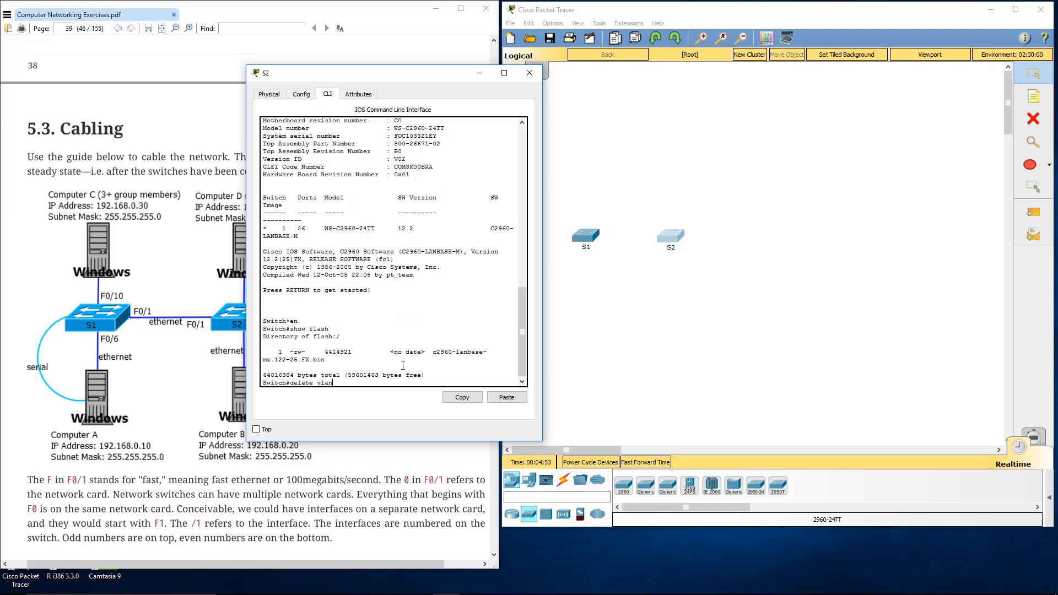
type(".dat")
key("Return")
key("Return")
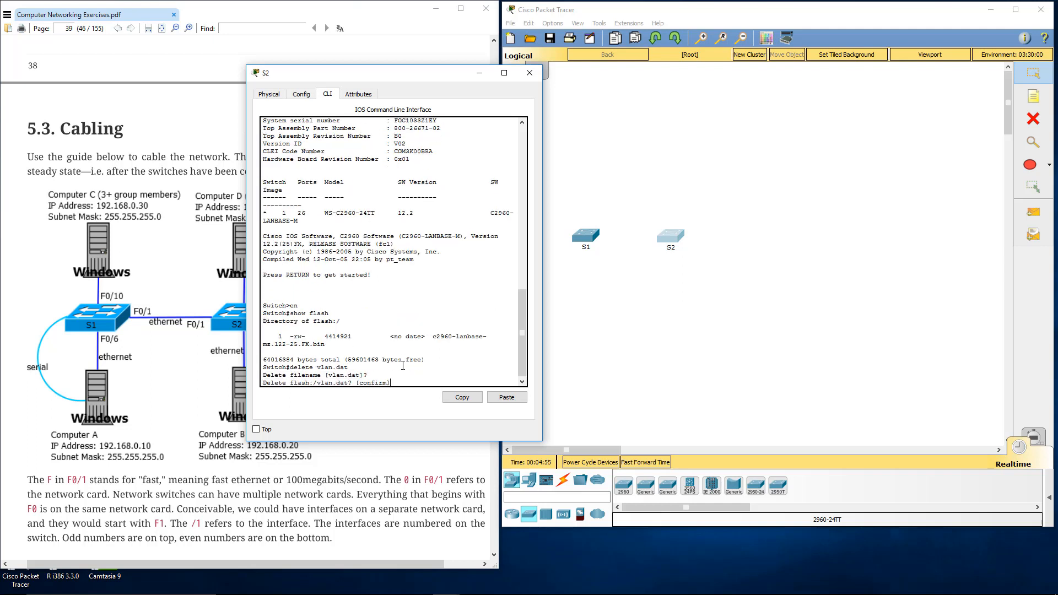
key("Return")
Step: Erase S2's startup-config and confirm the removal of all configuration files
type("e")
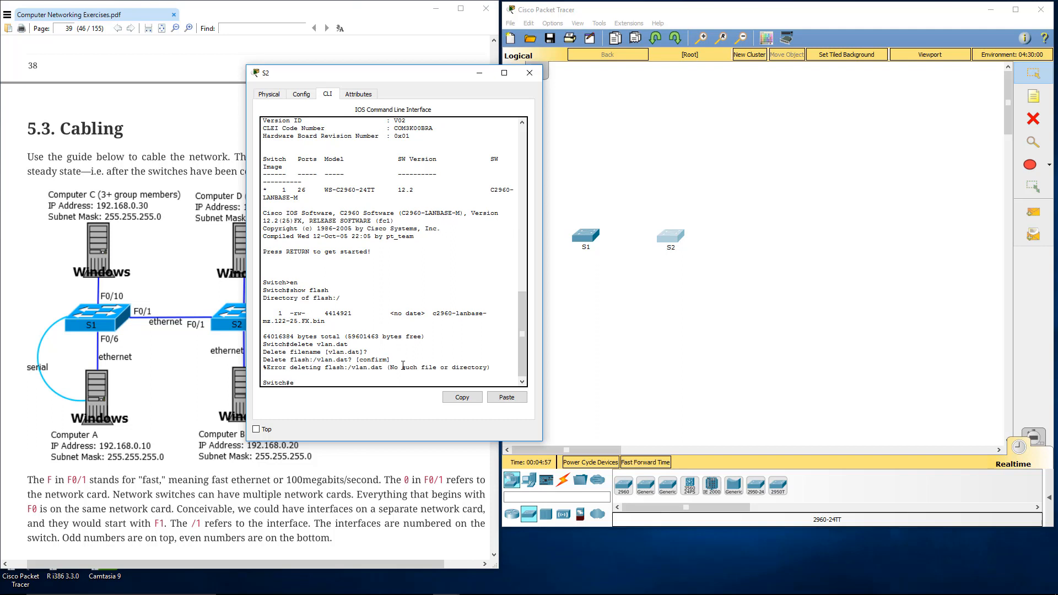
type("rase startup-co")
key("Tab")
key("Return")
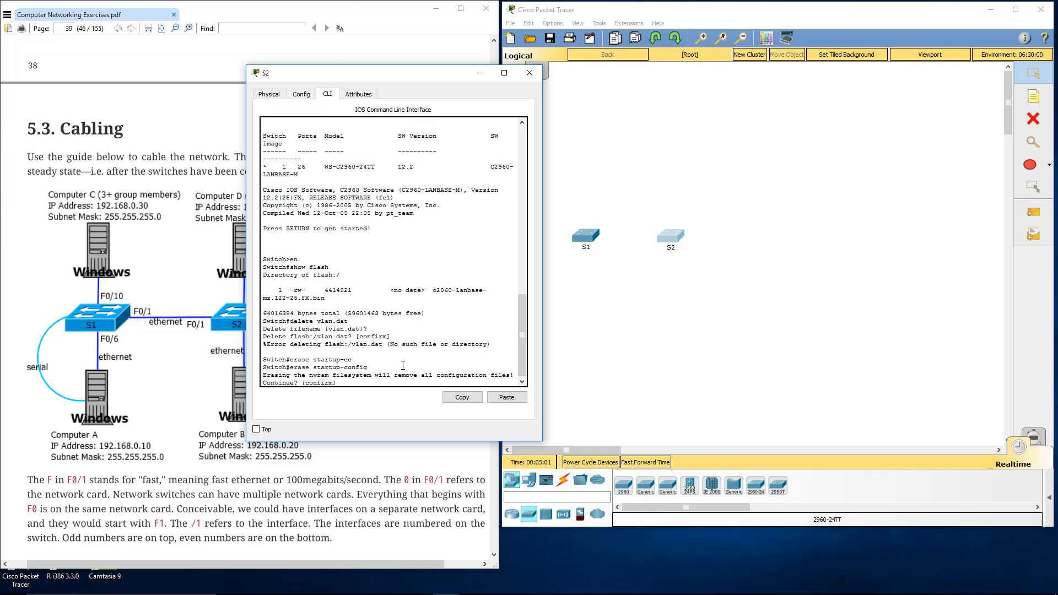
key("Return")
Step: Reload switch S2, confirm the reload and close its device window
type("reload")
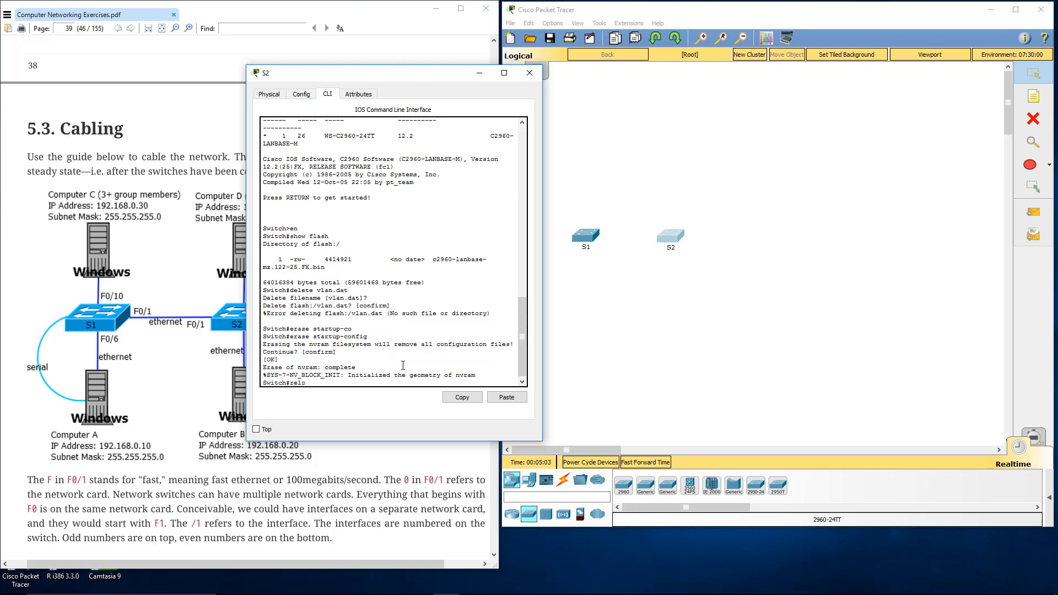
key("Return")
key("Return")
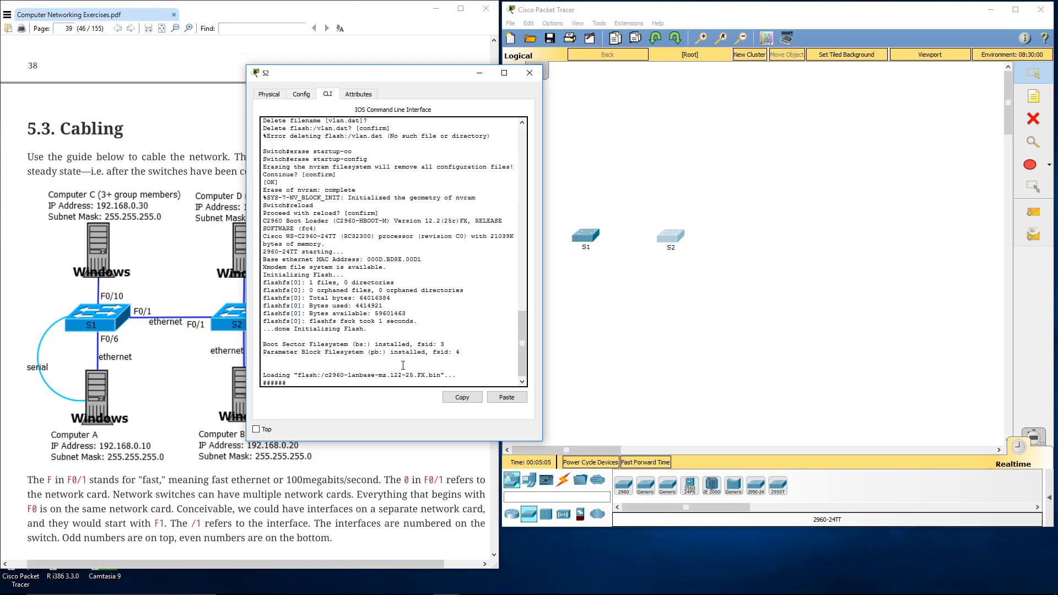
left_click(529, 74)
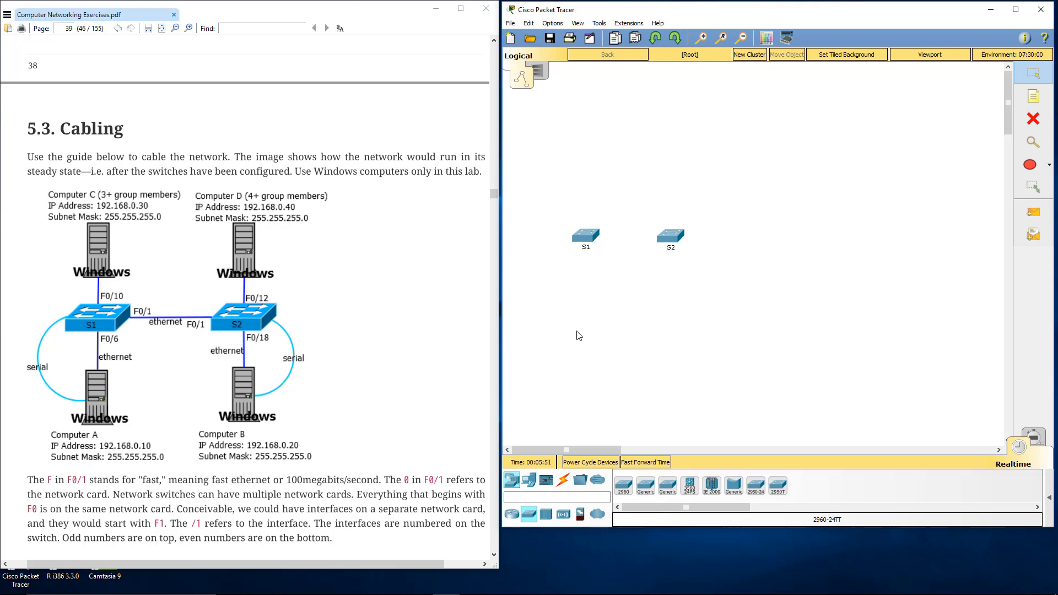
Step: Connect S1's FastEthernet0/1 to S2's FastEthernet0/1 with a Copper Straight-Through cable
left_click(562, 479)
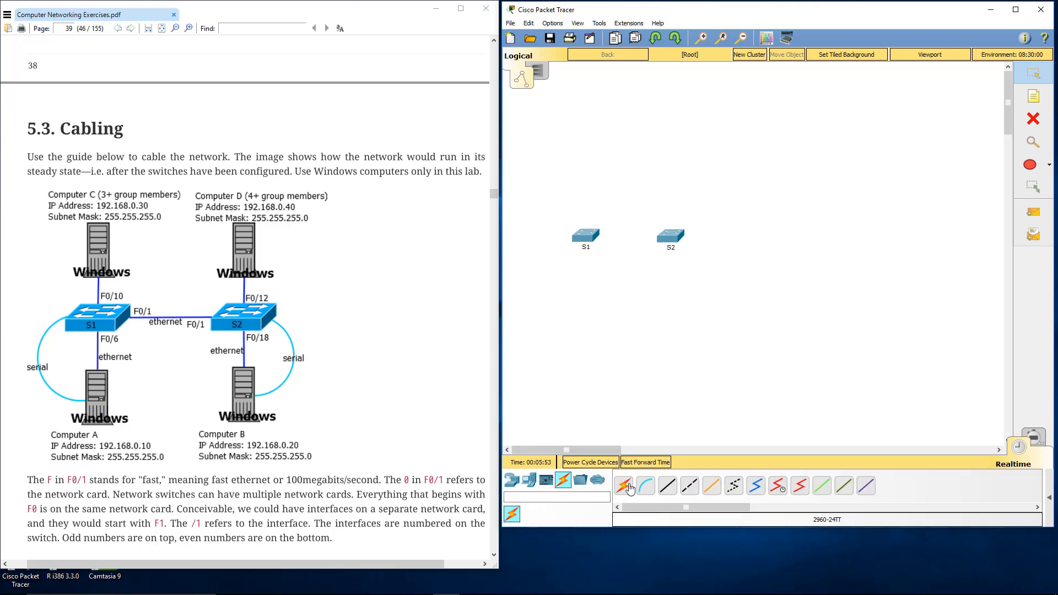
left_click(668, 486)
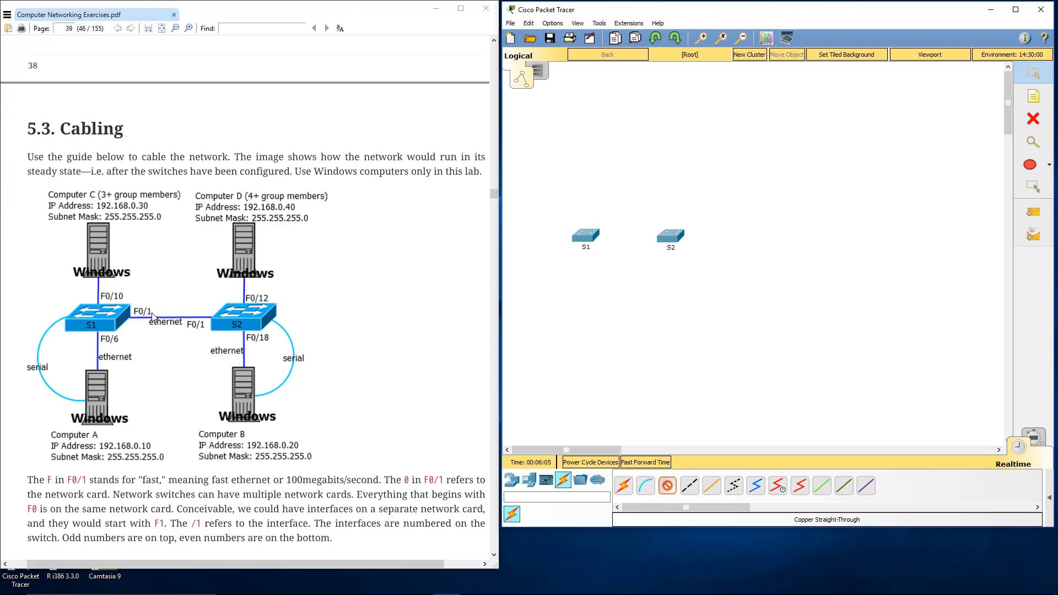
left_click(588, 238)
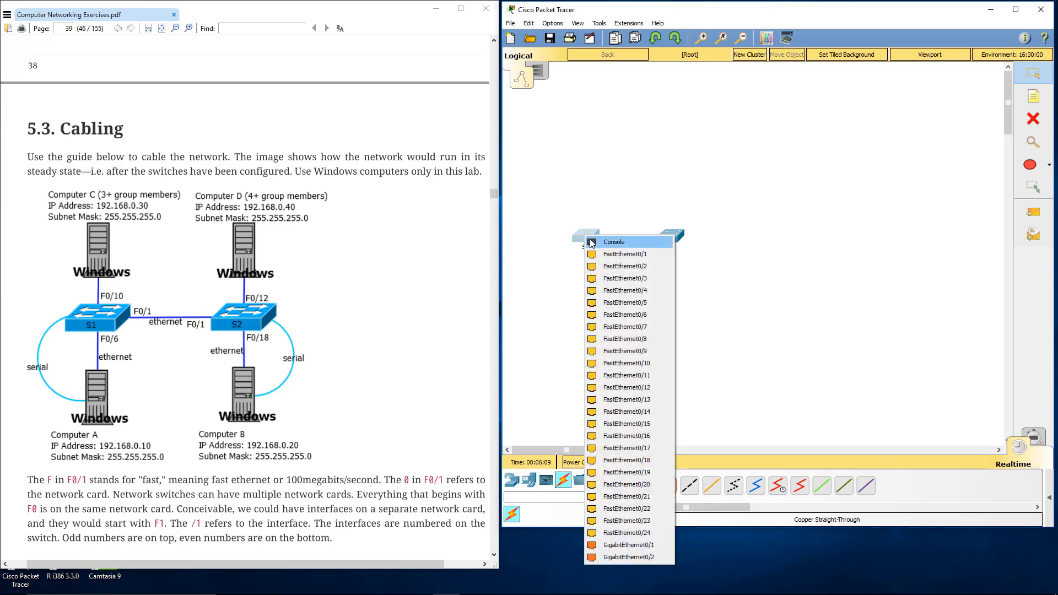
left_click(617, 254)
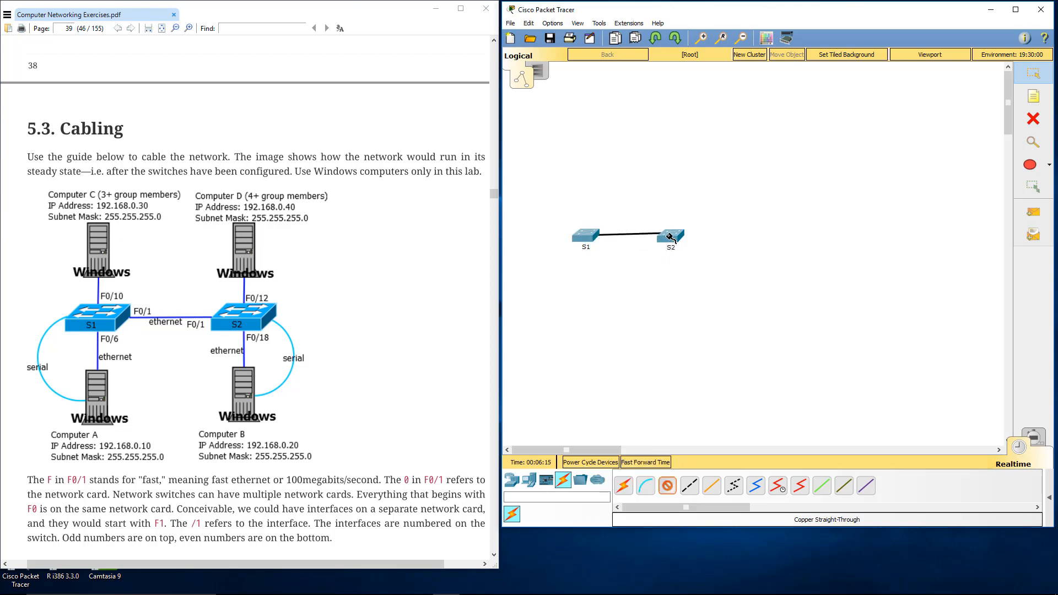
left_click(671, 237)
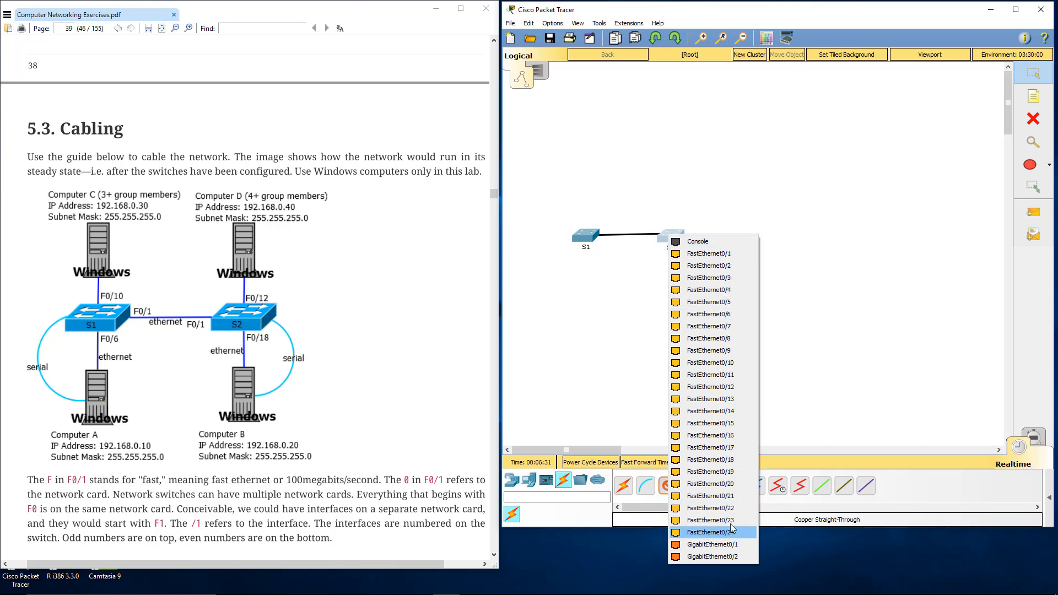
left_click(732, 253)
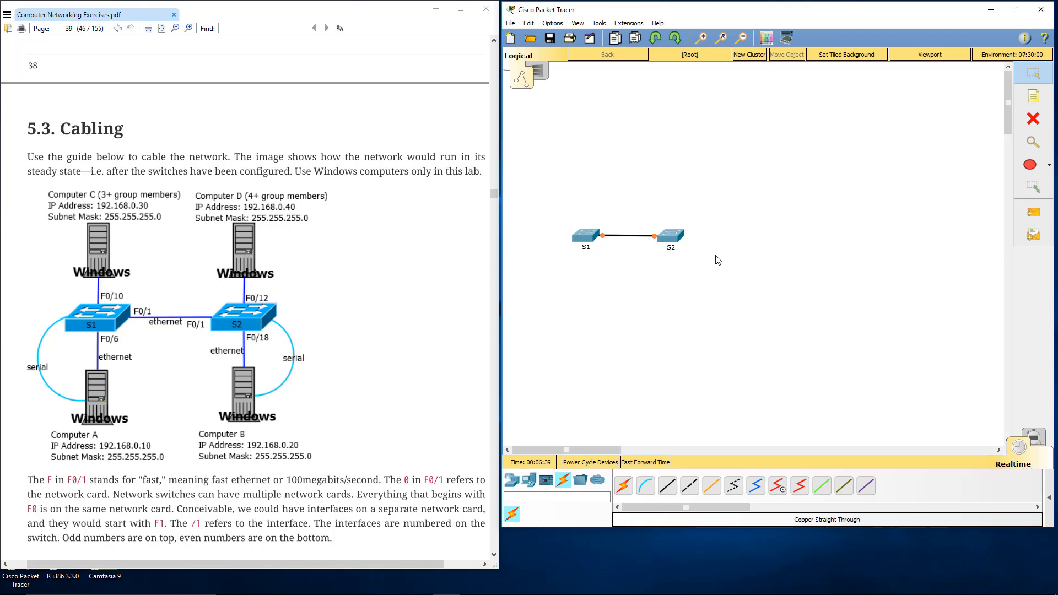
mouse_move(672, 241)
Step: Place four PC-PT computers, two below and two above switches S1 and S2, and spread the lower pair apart
left_click(528, 483)
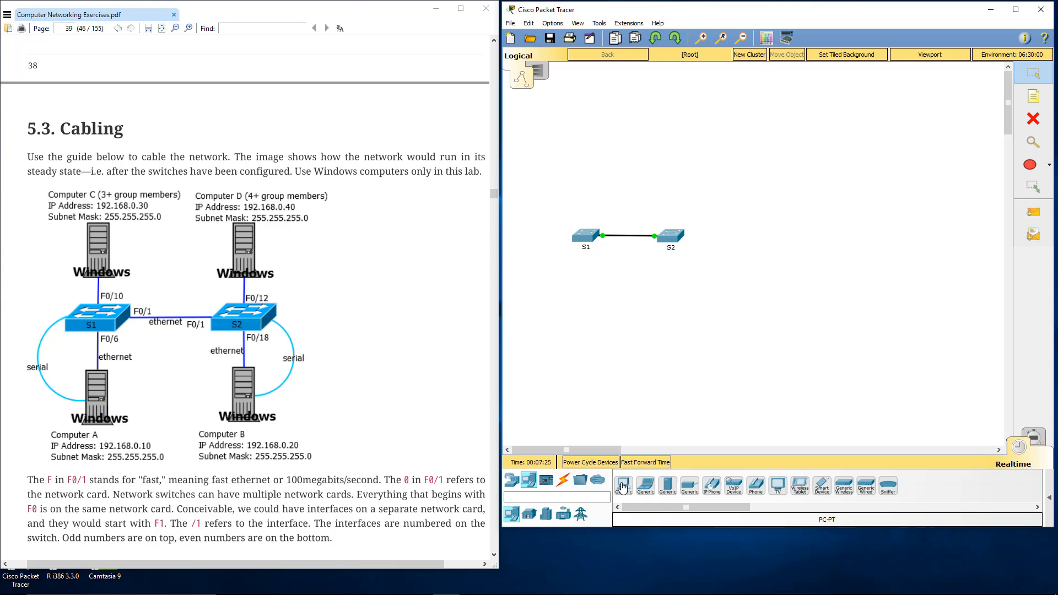
left_click(622, 487)
left_click(588, 291)
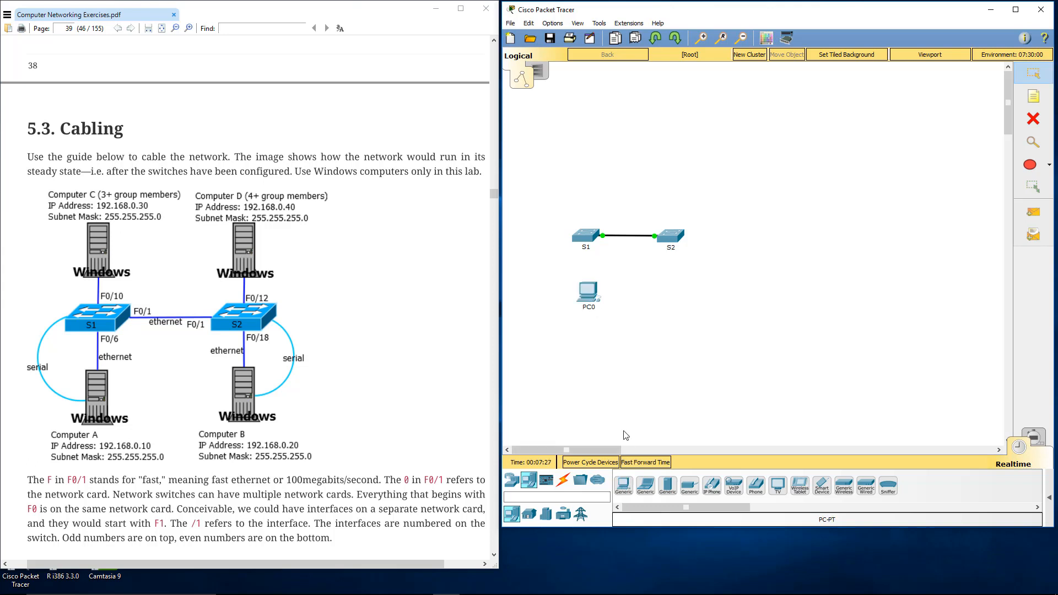
left_click(623, 486)
left_click(665, 291)
left_click(624, 486)
left_click(576, 161)
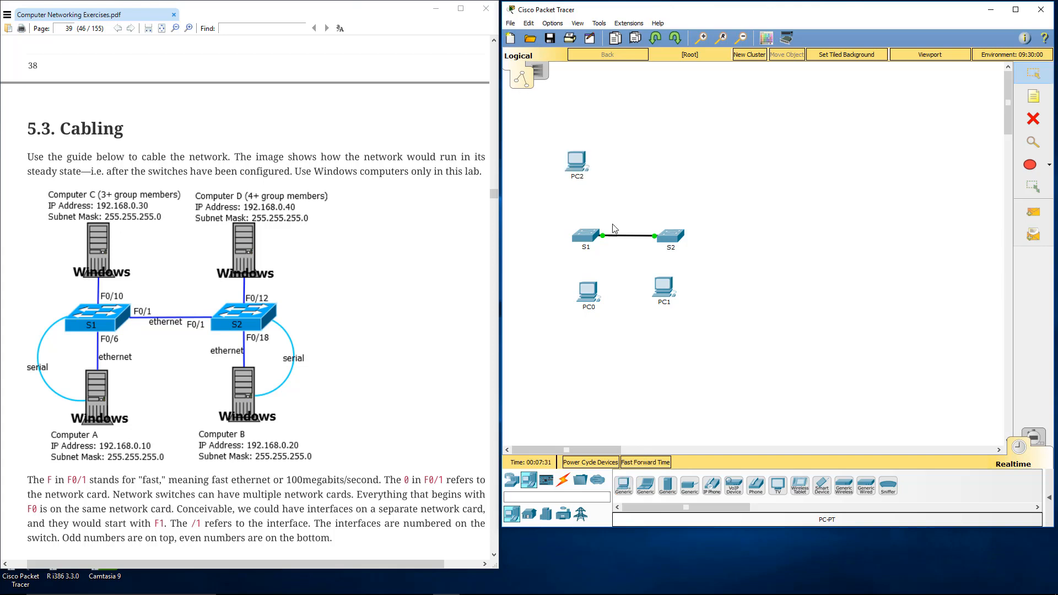
left_click(623, 486)
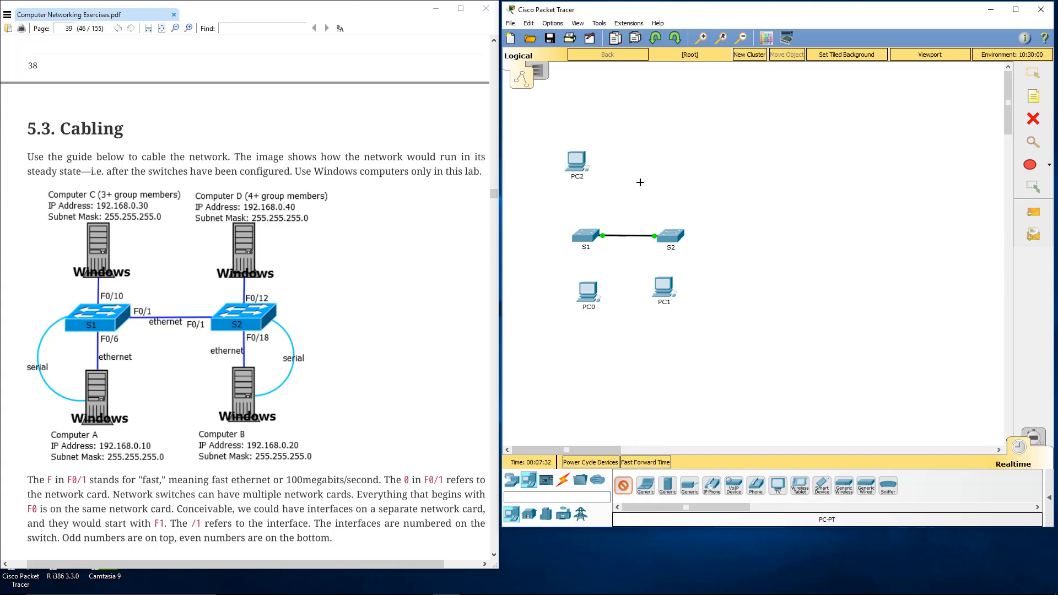
left_click(655, 155)
left_click_drag(667, 291, 678, 297)
left_click_drag(596, 298, 576, 291)
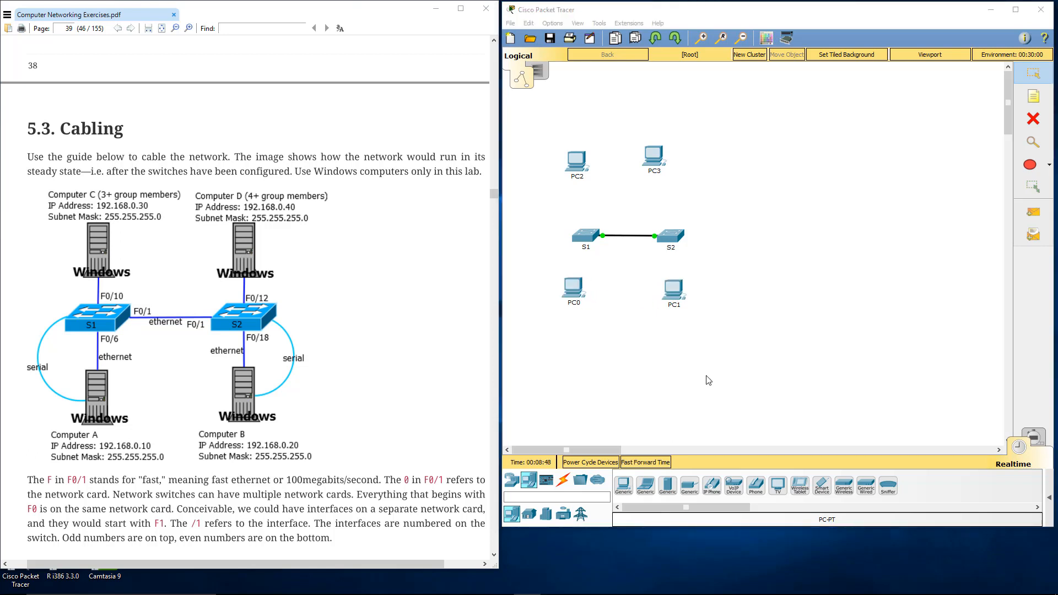
Step: Set PC0's display name to Computer A and close its device window
left_click(577, 306)
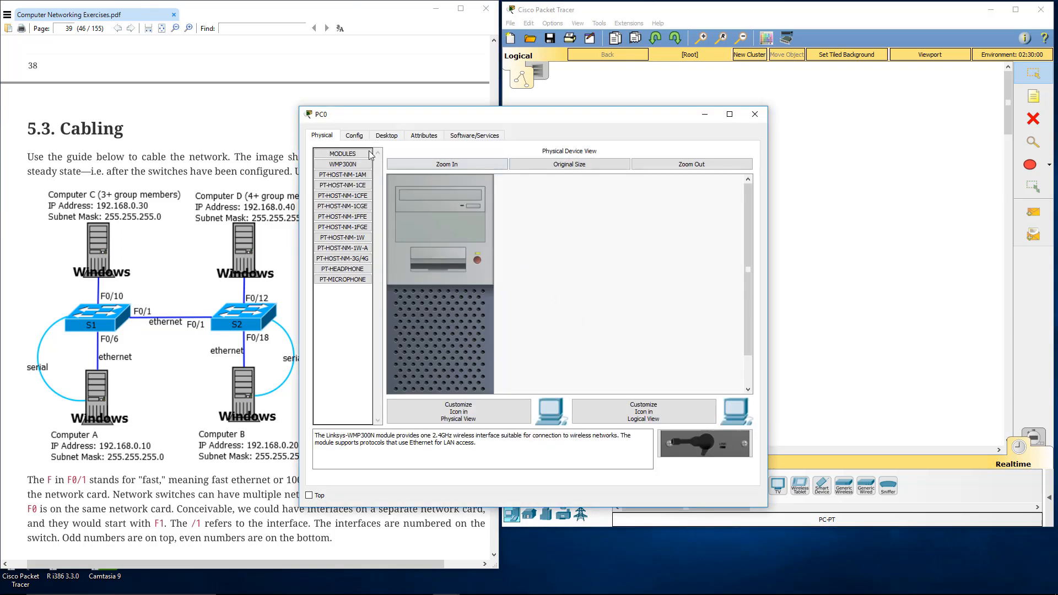
left_click(358, 138)
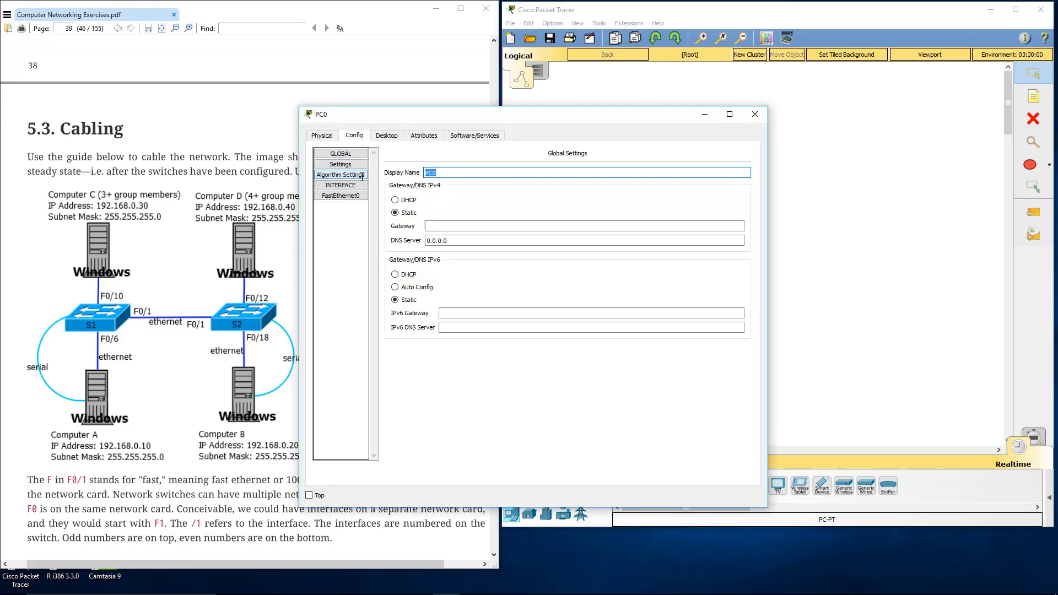
type("Computer A")
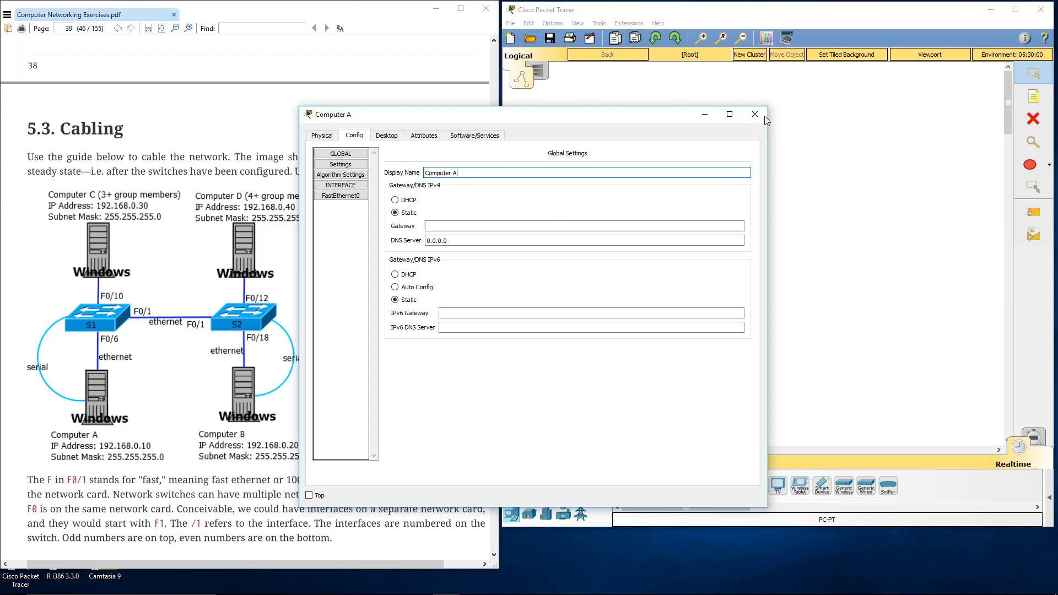
left_click(765, 115)
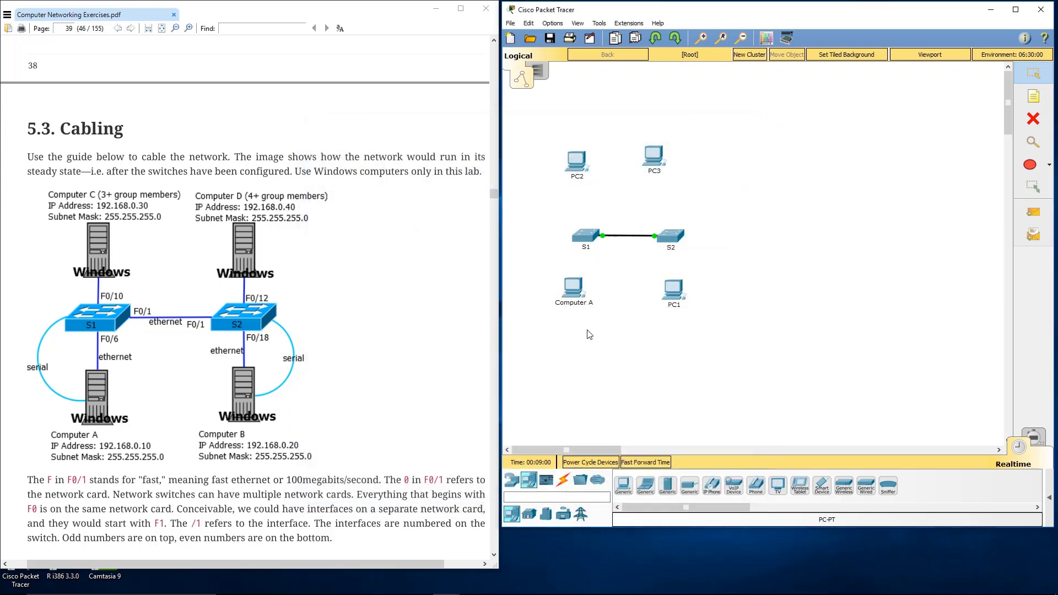
Step: Try to add an "IP Address:" line to Computer A's label, and remove the added text again
left_click(581, 303)
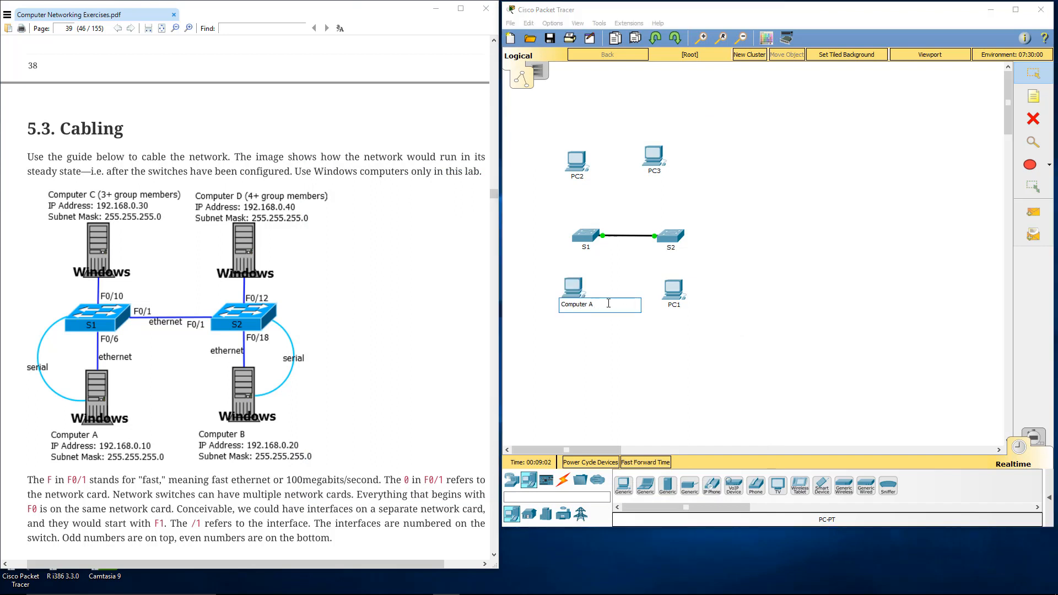
key("Return")
type("IP Address: 255")
left_click(673, 391)
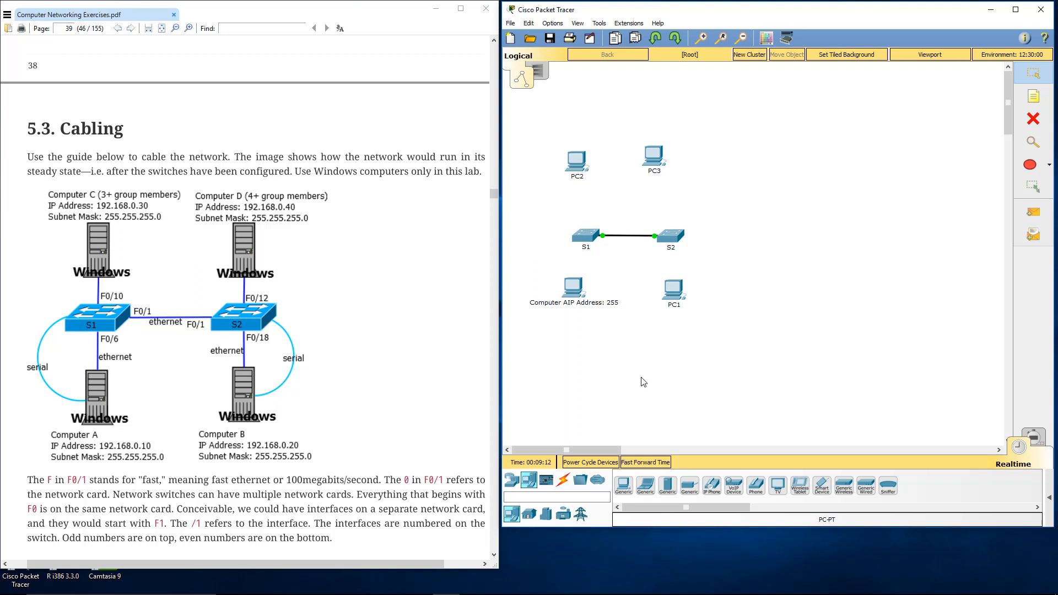
left_click(588, 305)
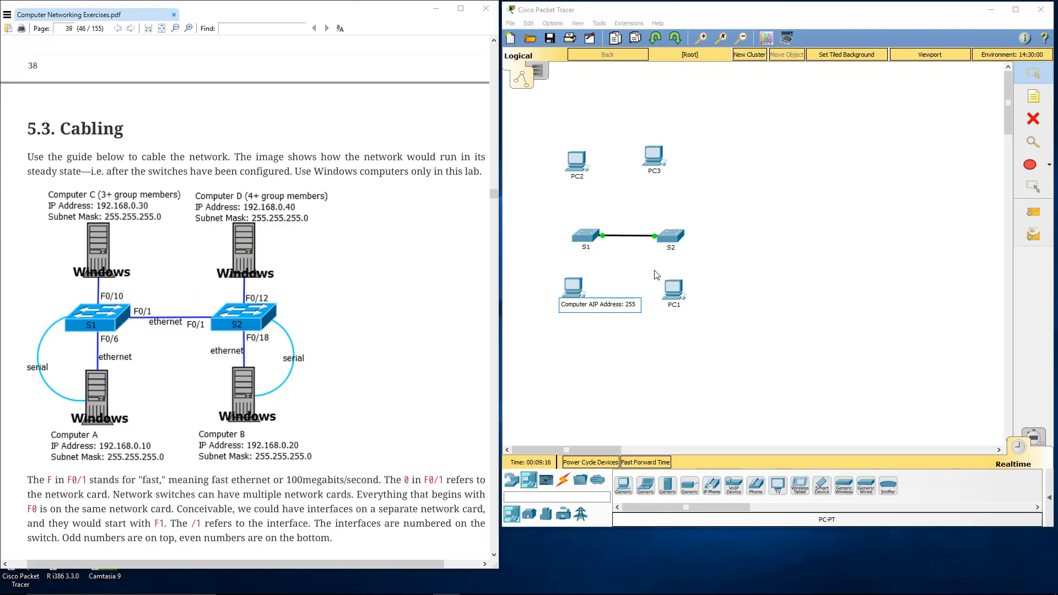
key("BackSpace")
key("Delete")
key("Delete")
key("Delete")
key("Delete")
key("Delete")
key("Delete")
key("Delete")
key("Delete")
key("Delete")
key("Delete")
key("Delete")
key("Delete")
key("Delete")
key("Delete")
left_click(659, 394)
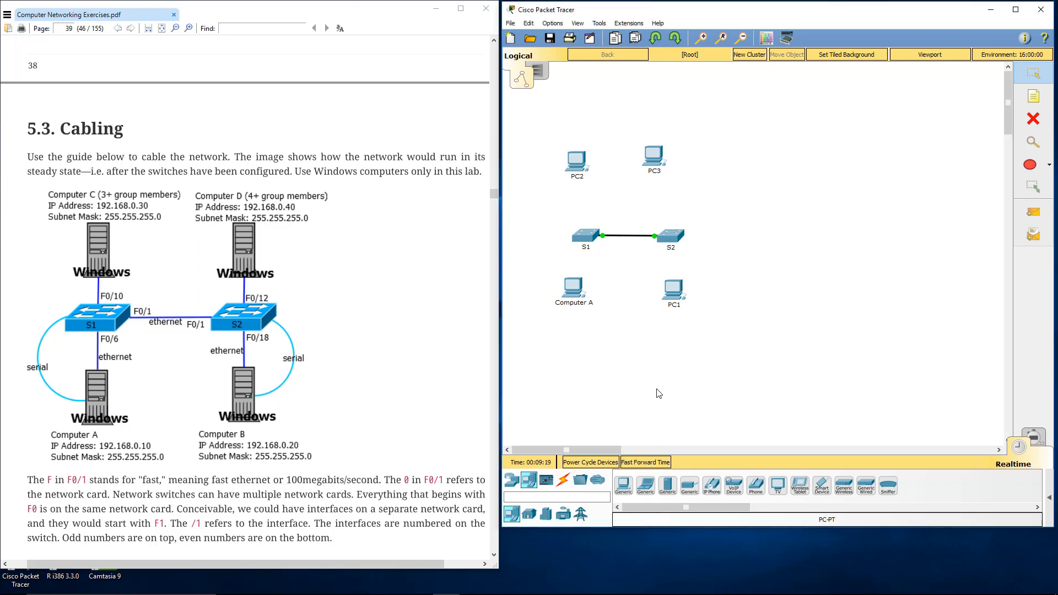
Step: Place a note below Computer A reading 192.168.0.10 and, on a second line, 255.255.255.0, and leave note placement
left_click(1032, 97)
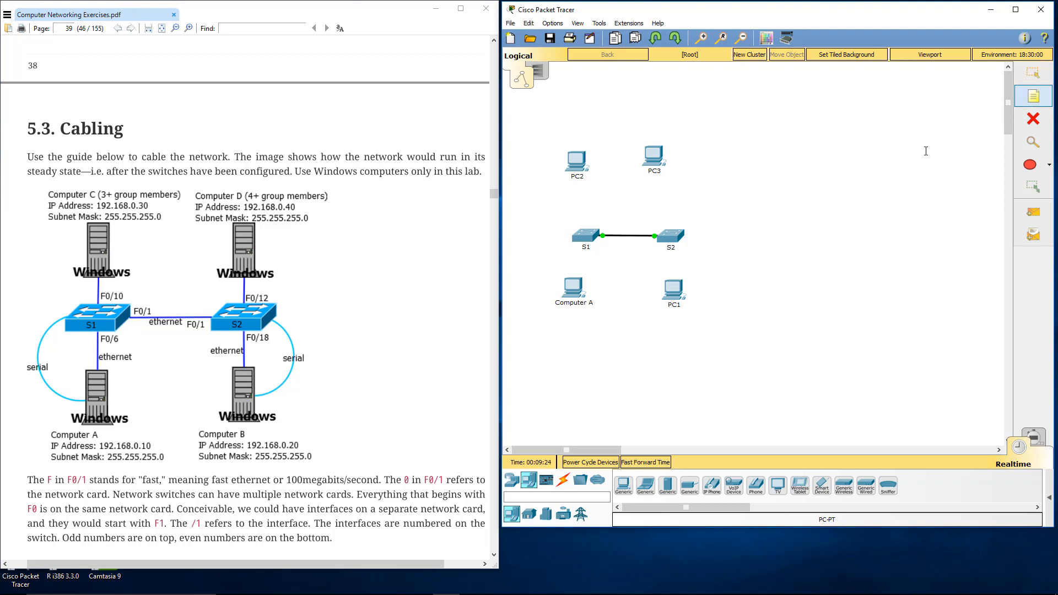
left_click(565, 320)
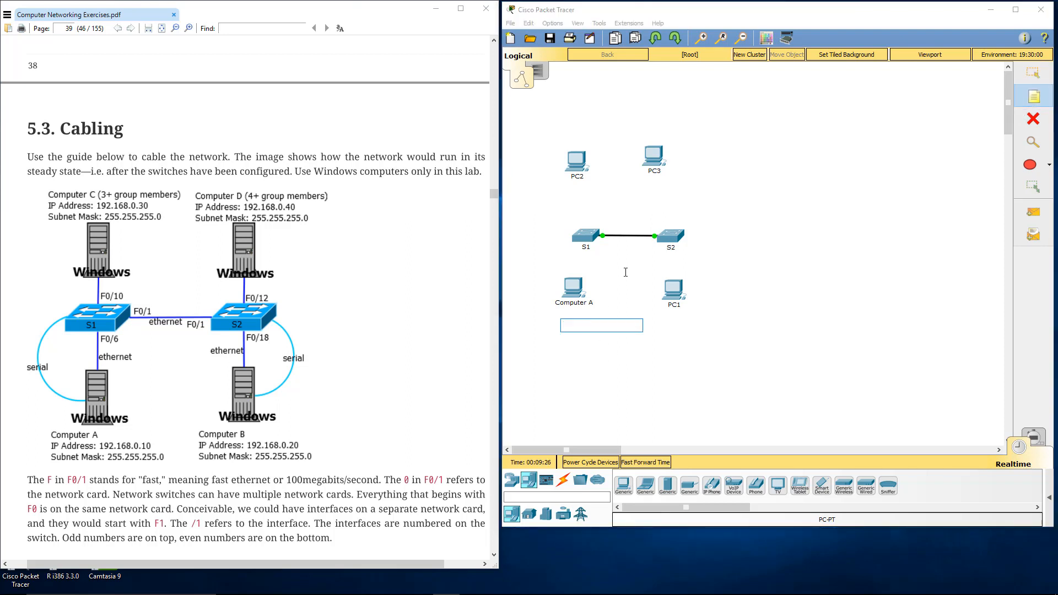
type("192.168")
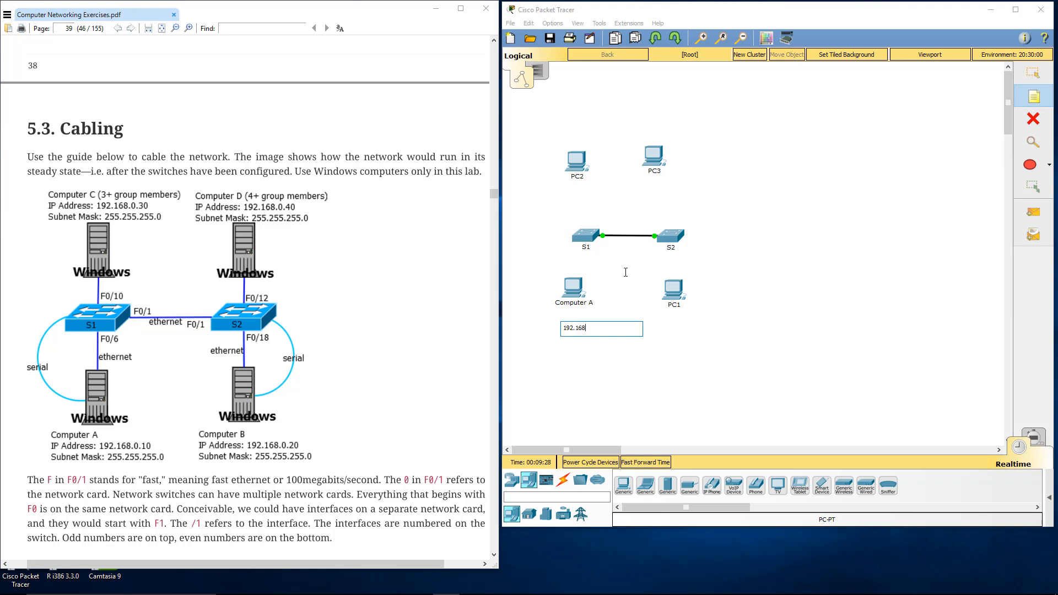
type(".0.10")
key("Return")
type("255.255.255.0")
left_click(683, 353)
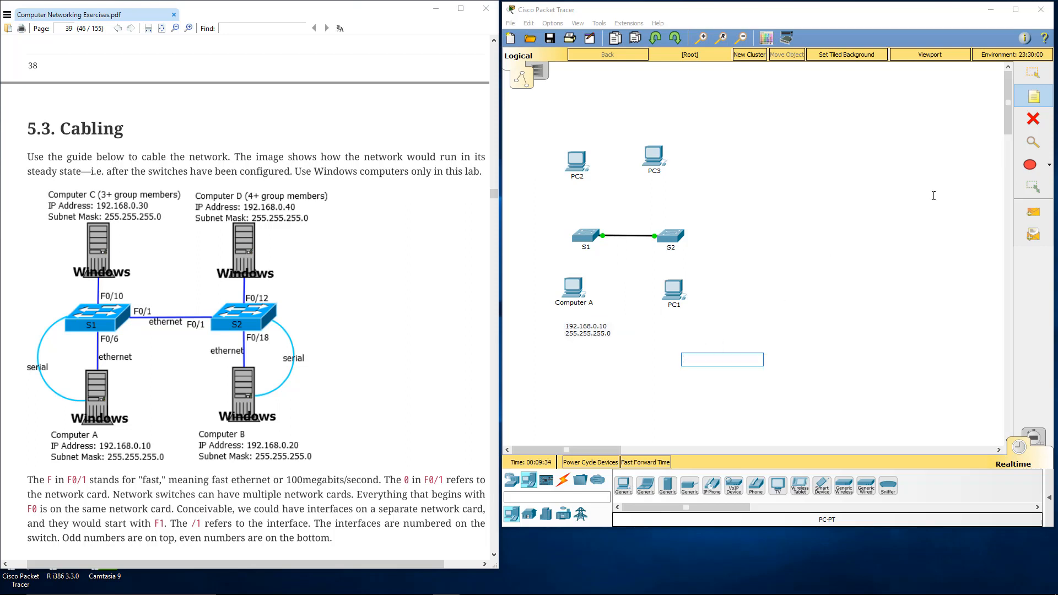
key("Escape")
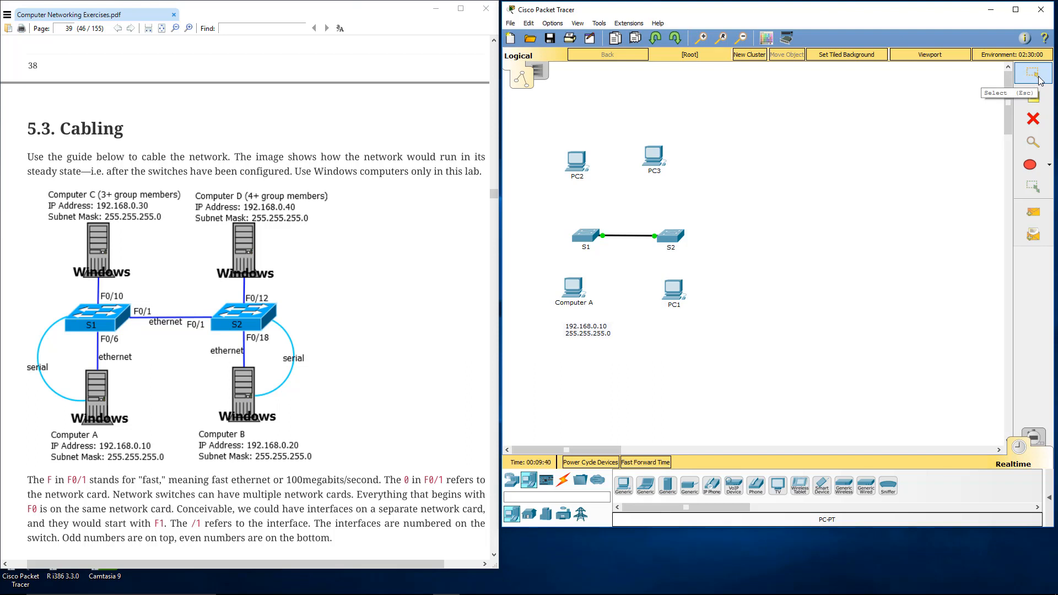
Step: Move the address note directly beneath Computer A's label and nudge Computer A to line up with it
left_click(585, 334)
left_click_drag(585, 334, 579, 321)
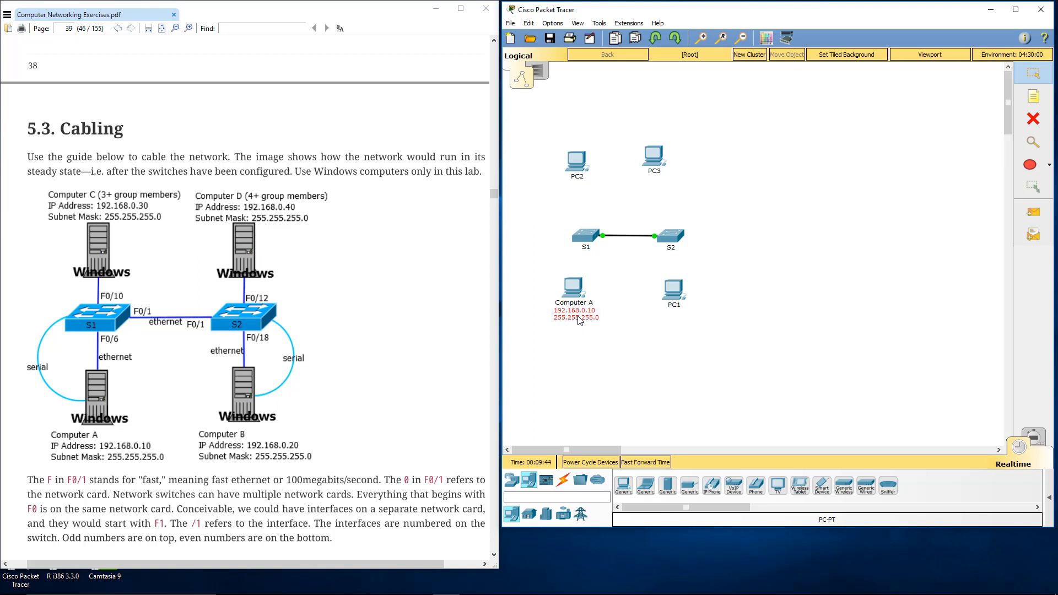
left_click(580, 329)
mouse_move(570, 293)
left_mouse_down()
mouse_move(560, 286)
mouse_move(572, 292)
left_mouse_up()
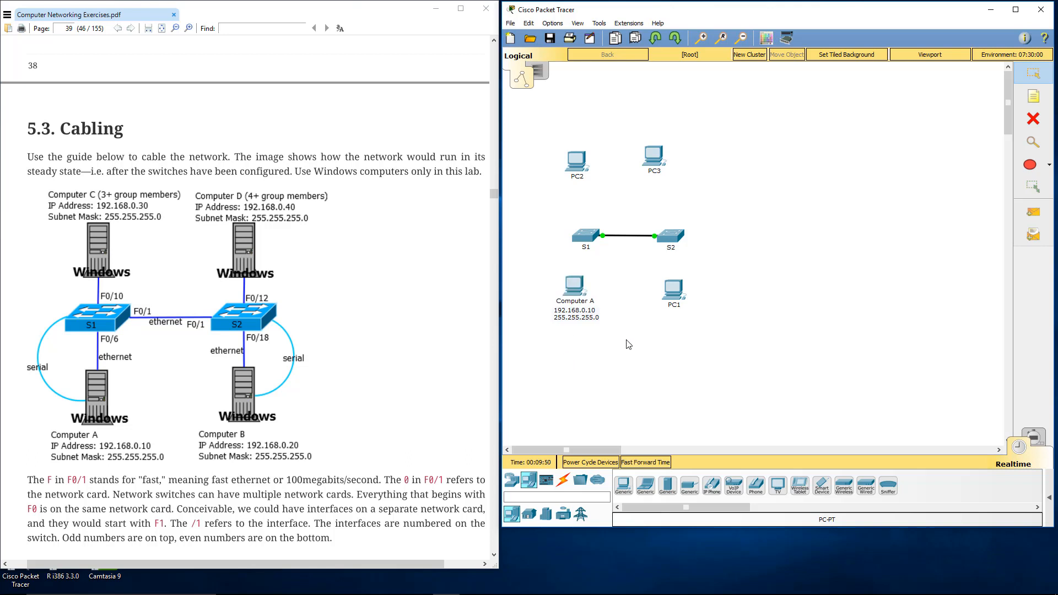
Step: Rename PC1 as Computer B through its workspace label
left_click(675, 306)
double_click(676, 308)
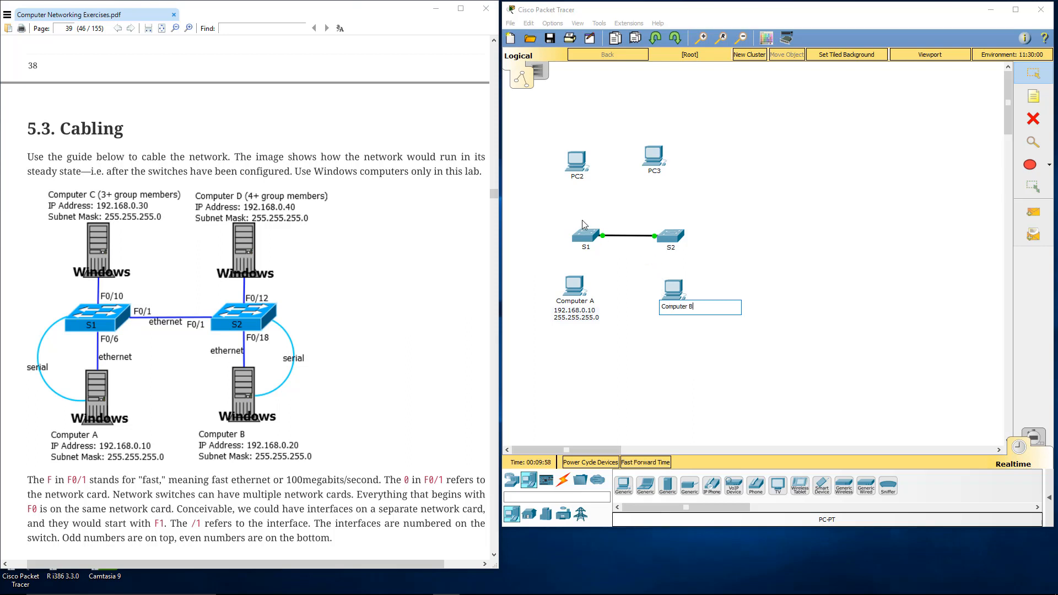
left_click(576, 176)
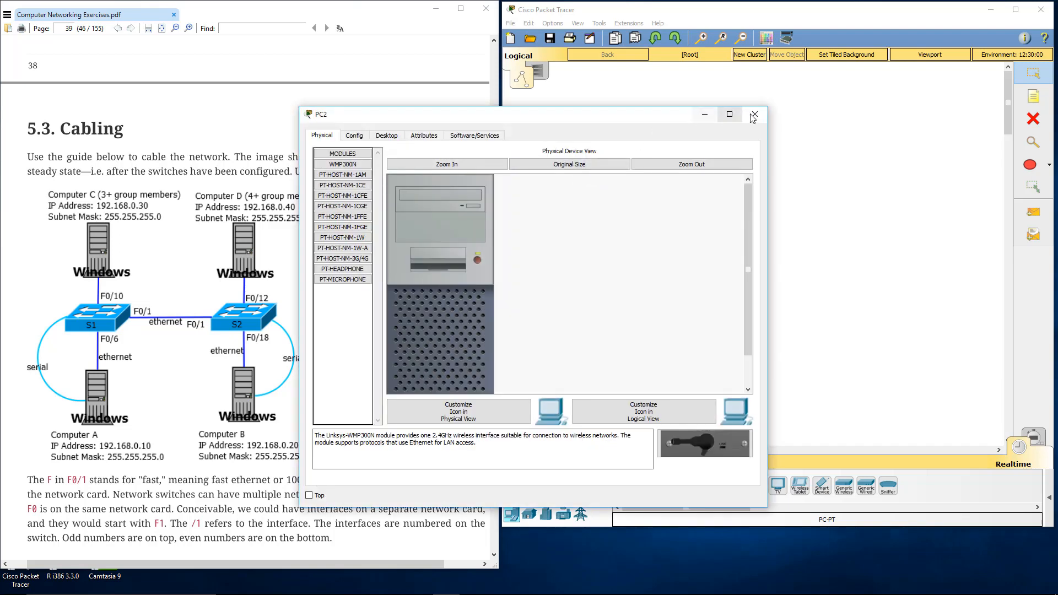
Step: Rename PC2 as Computer C and PC3 as Computer D through their workspace labels
left_click(748, 119)
left_click(576, 176)
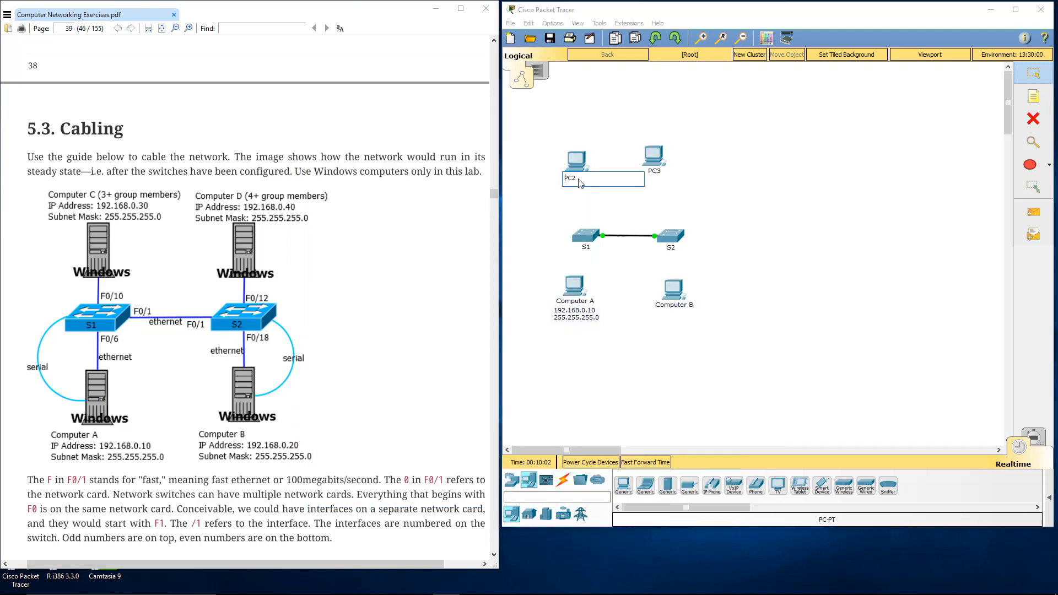
type("Computer C")
key("Return")
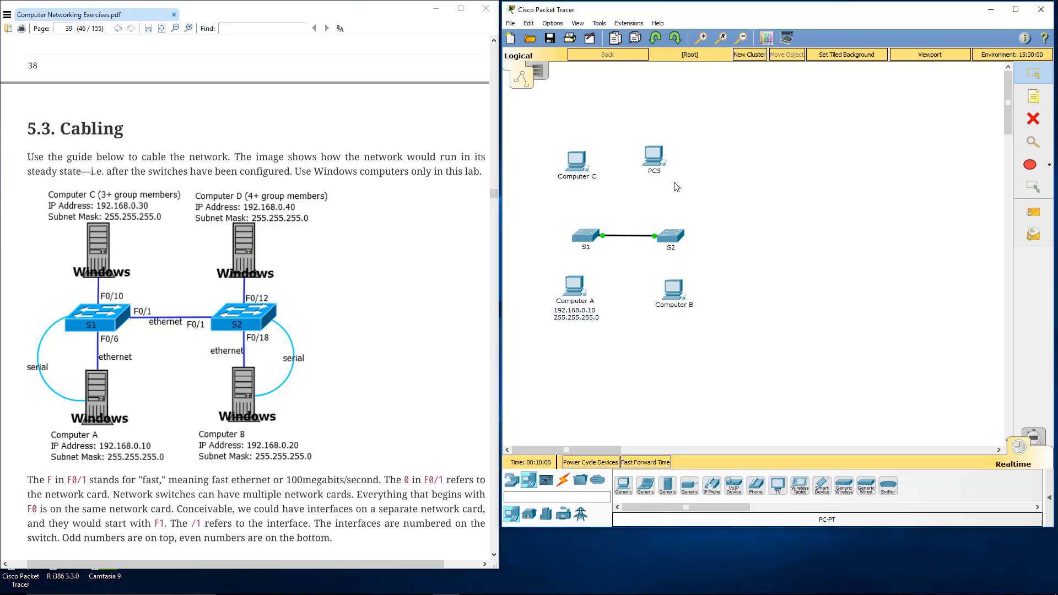
left_click(659, 175)
type("Computer D")
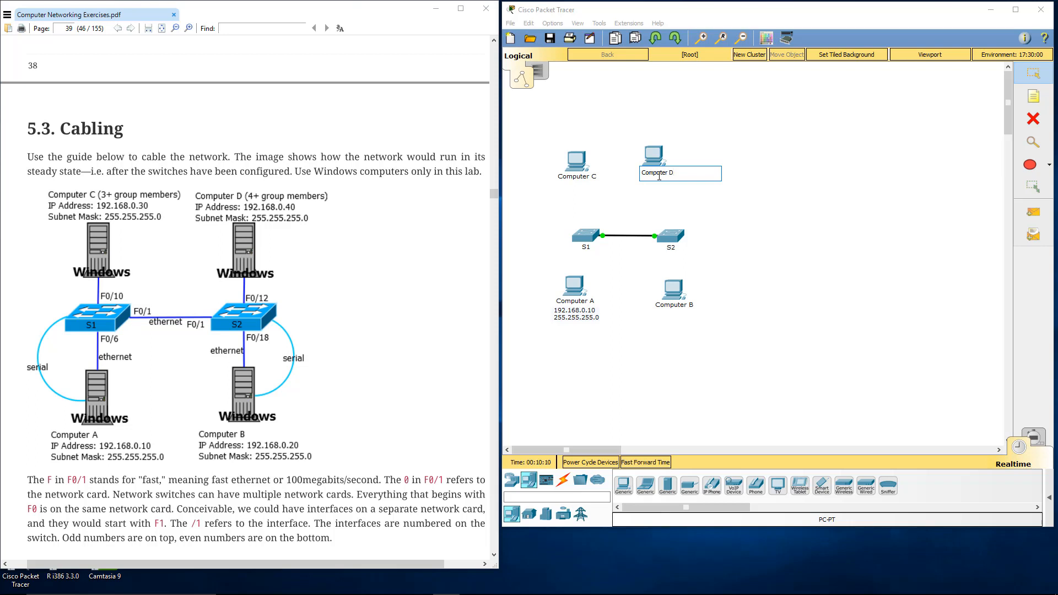
key("Return")
Step: Copy the text of Computer A's address note and paste it into a new note below Computer B
left_click(570, 324)
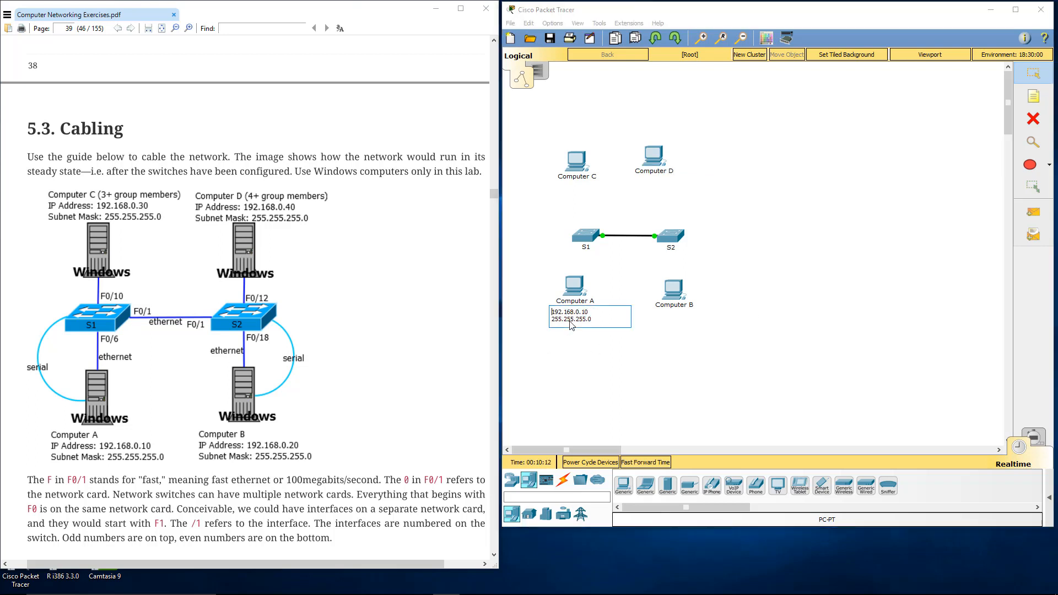
left_click(573, 335)
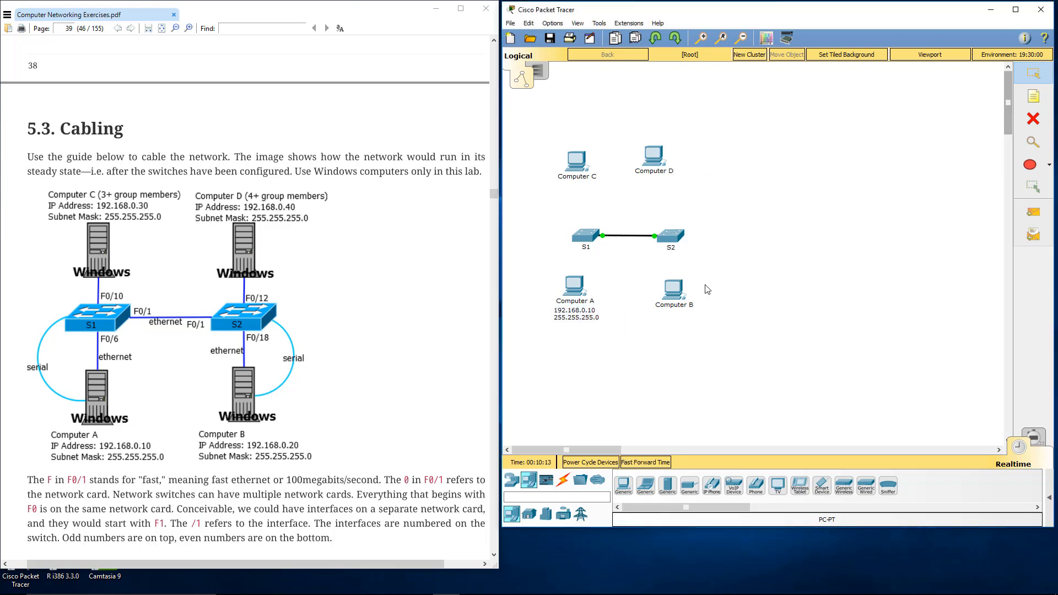
left_click(580, 316)
double_click(580, 315)
double_click(580, 314)
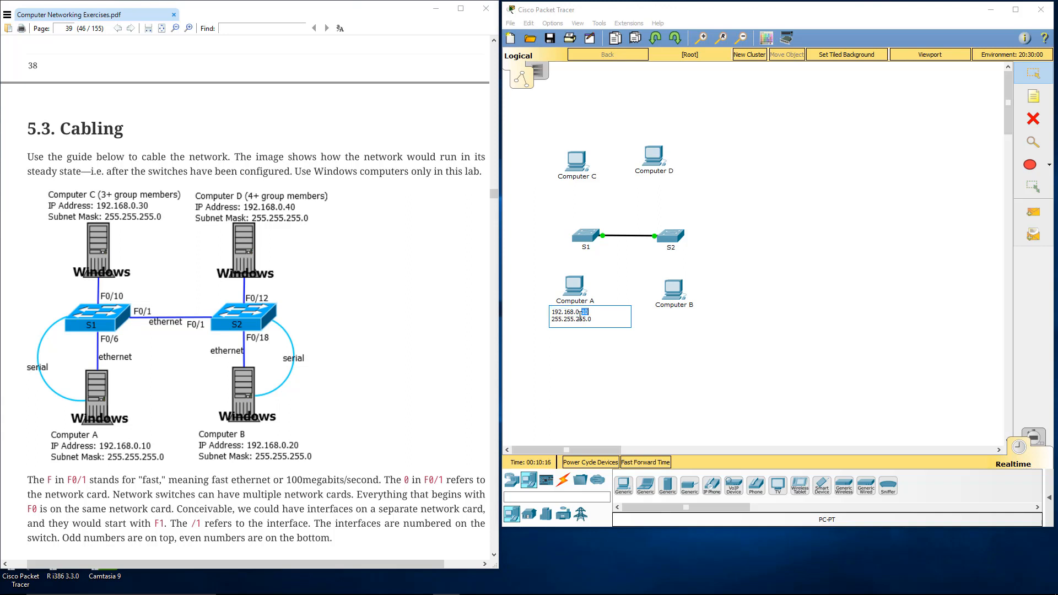
key("ctrl+a")
key("ctrl+c")
left_click(729, 344)
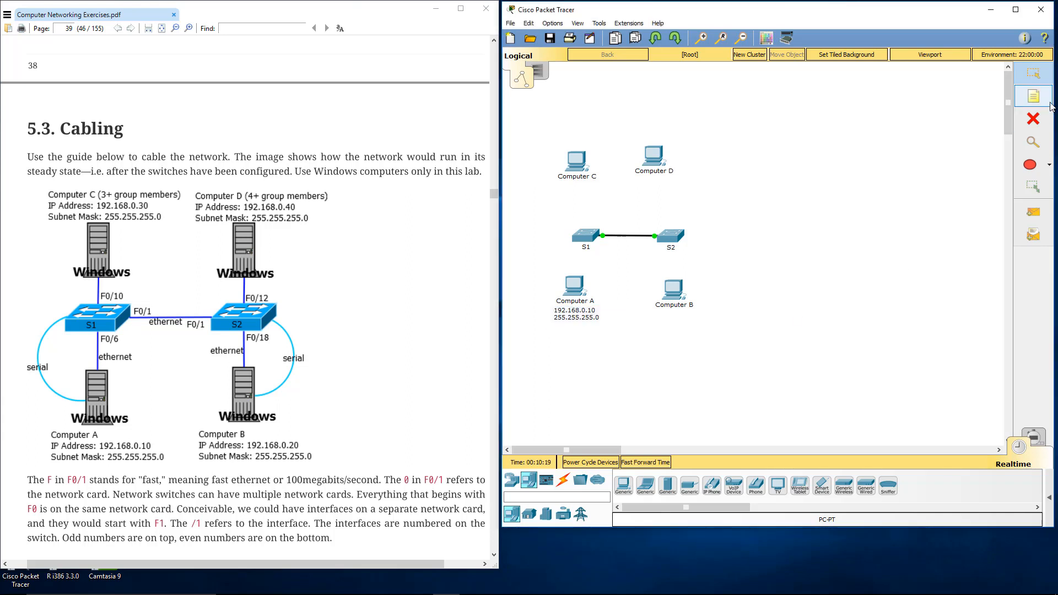
left_click(660, 320)
key("ctrl+v")
Step: Paste the copied address text into new notes below Computers C and D, changing Computer D's address to 192.168.0.40
left_click(566, 190)
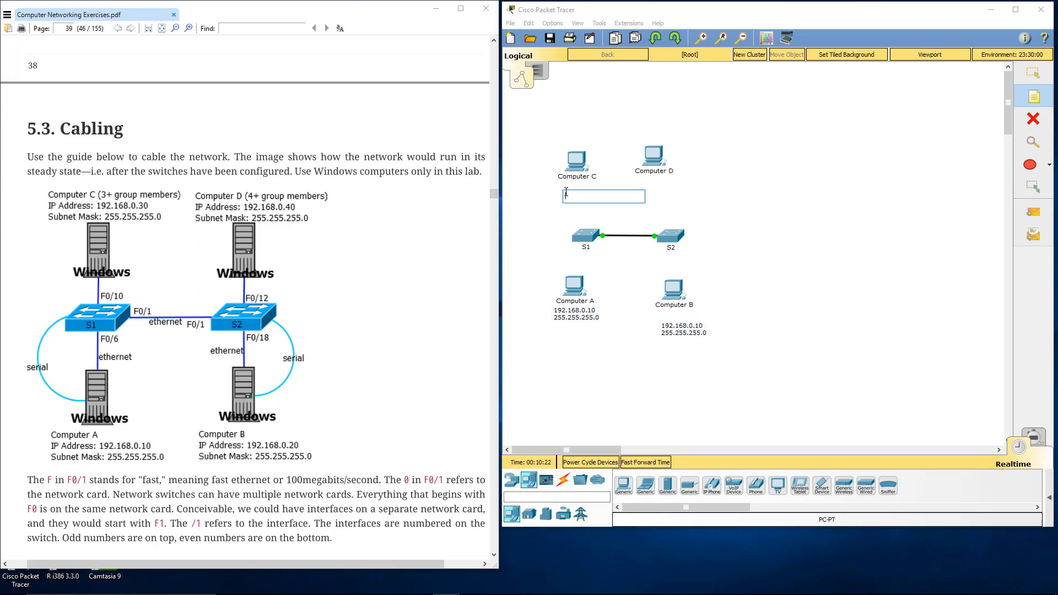
key("ctrl+v")
left_click(667, 187)
key("ctrl+v")
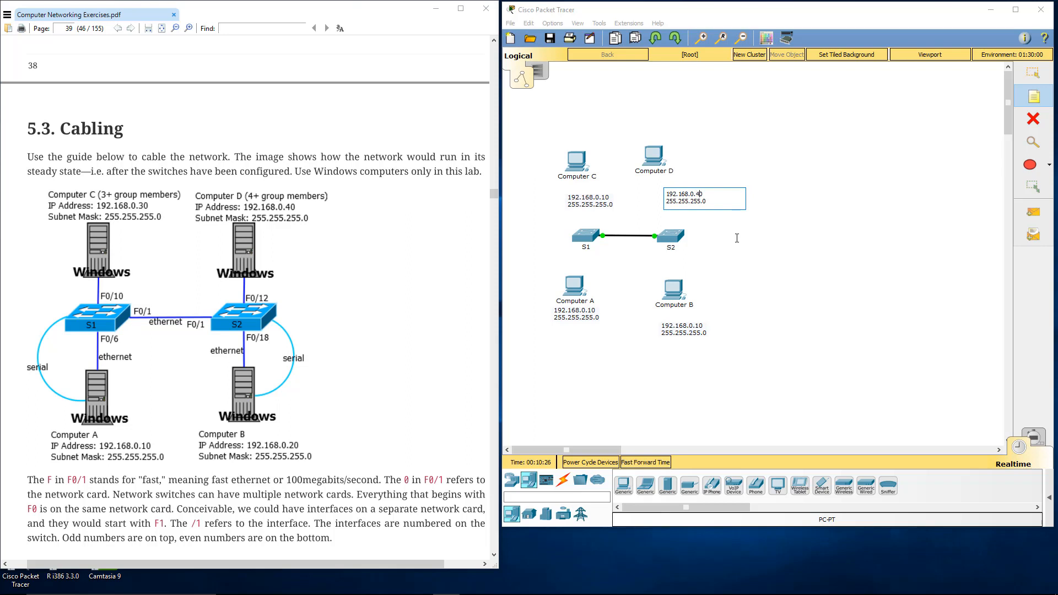
left_click(600, 197)
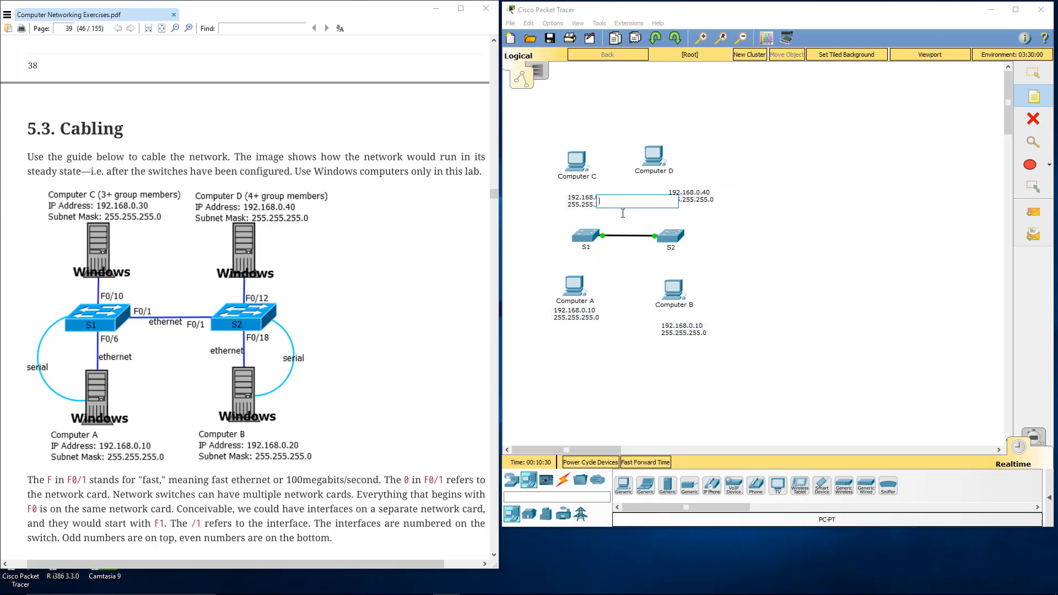
left_click(584, 202)
left_click(597, 194)
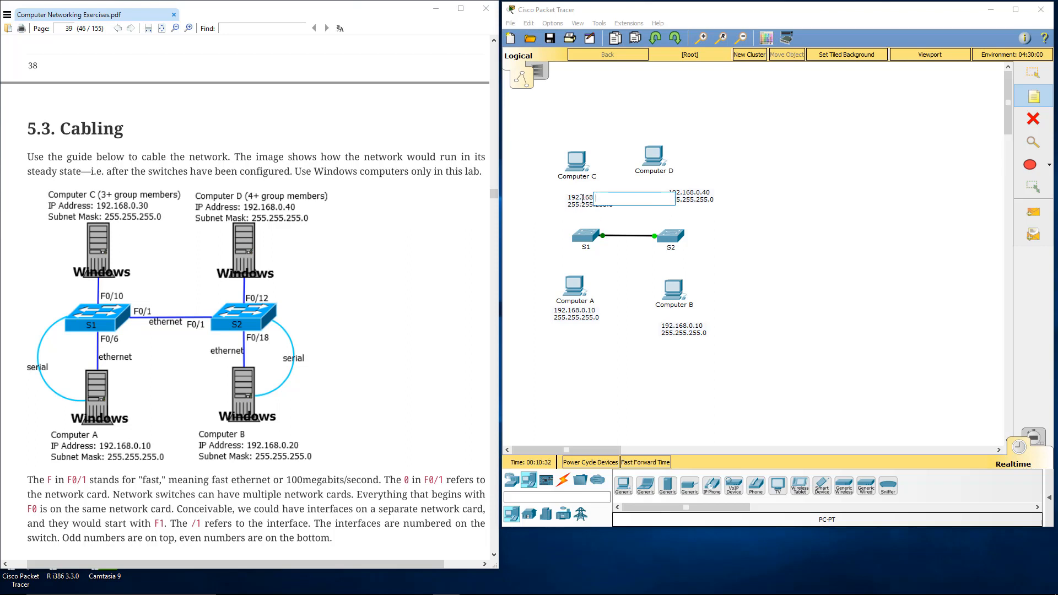
left_click(578, 198)
left_click(570, 198)
left_click(779, 233)
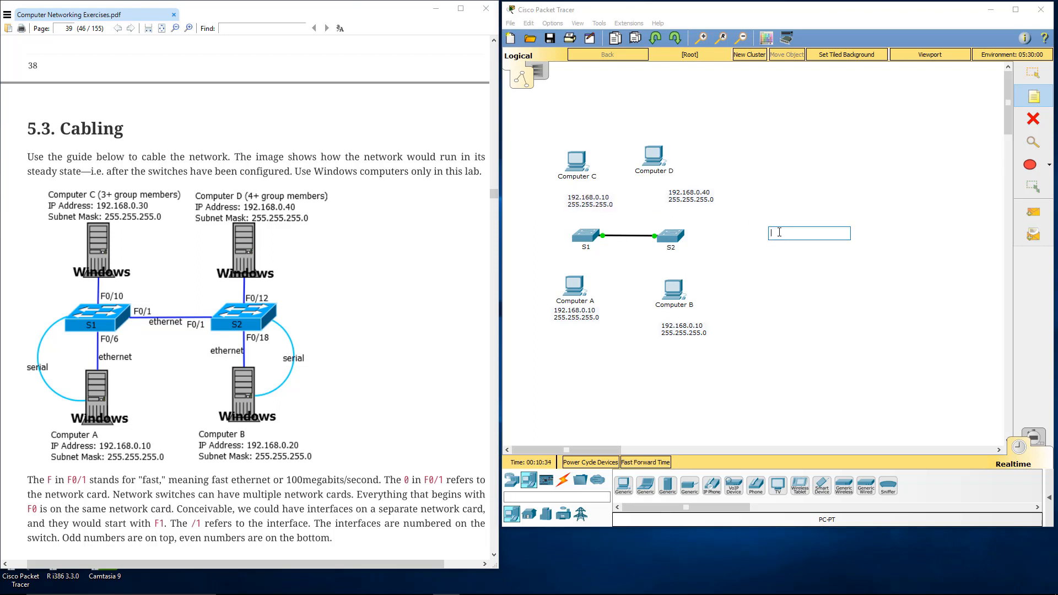
key("Escape")
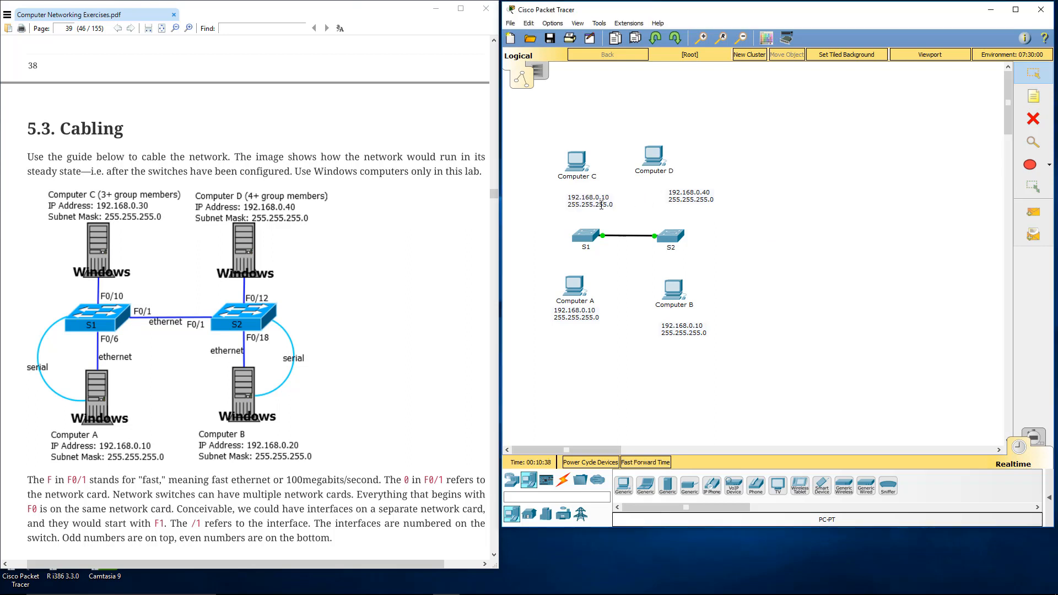
Step: Change the address in Computer C's note to 192.168.0.30 and in Computer B's note to 192.168.0.20
double_click(606, 195)
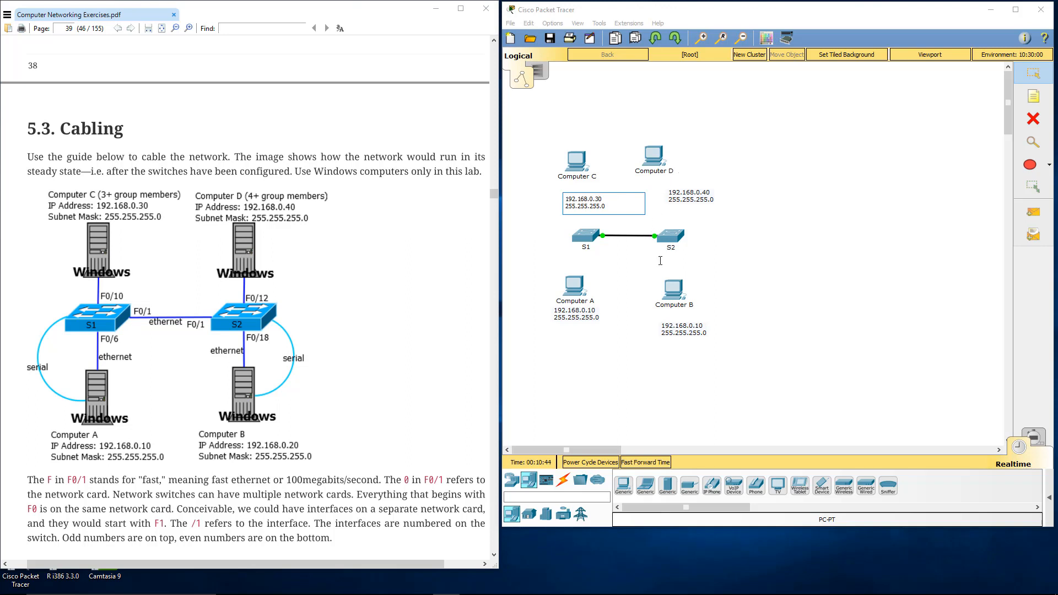
double_click(682, 325)
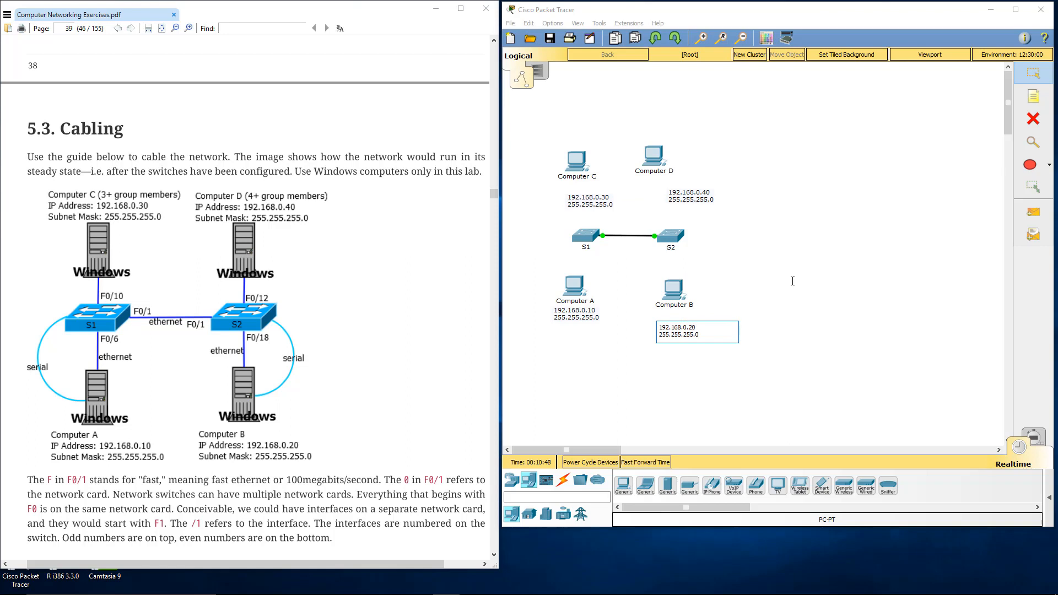
left_click(1034, 80)
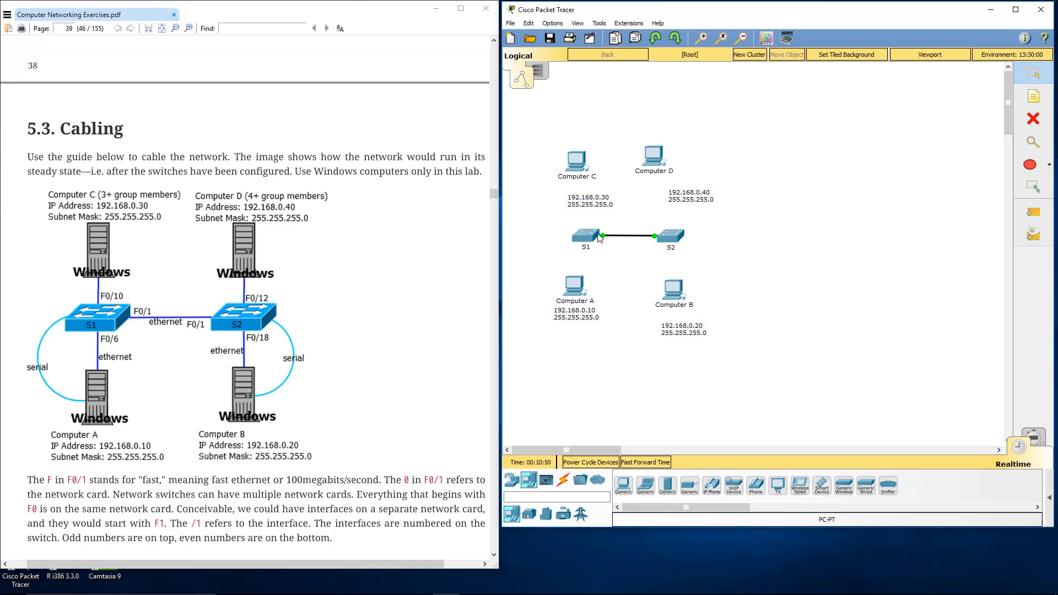
Step: Move the address notes of Computers C and D just above their icons, and Computer B's note directly beneath its label
left_click(587, 204)
left_click_drag(588, 208, 578, 194)
left_click_drag(679, 198, 652, 191)
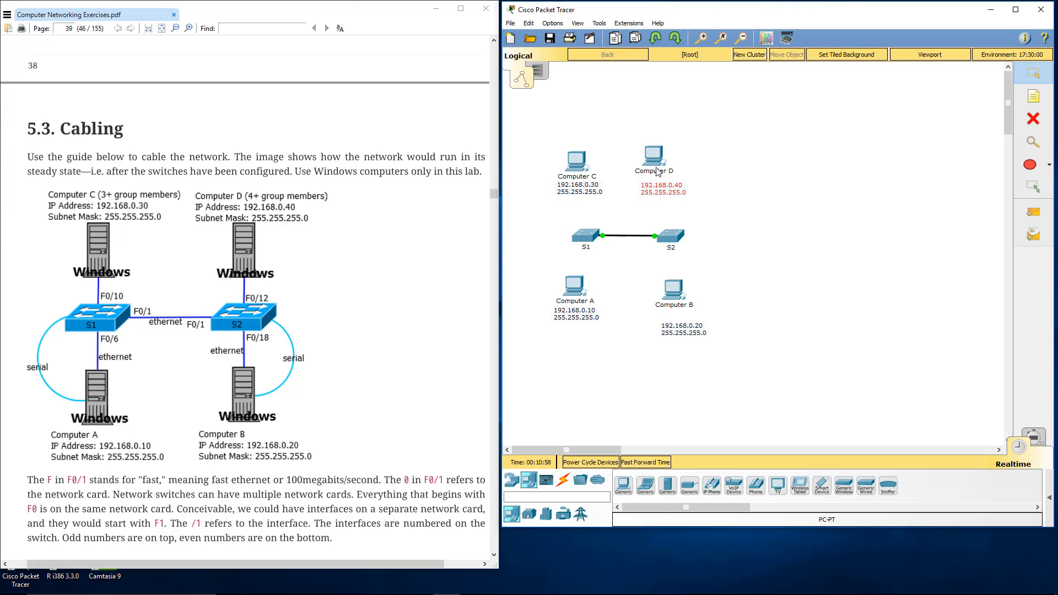
mouse_move(662, 189)
left_mouse_down()
mouse_move(660, 135)
mouse_move(663, 168)
left_mouse_up()
left_click_drag(584, 190, 582, 138)
left_click_drag(681, 334, 675, 322)
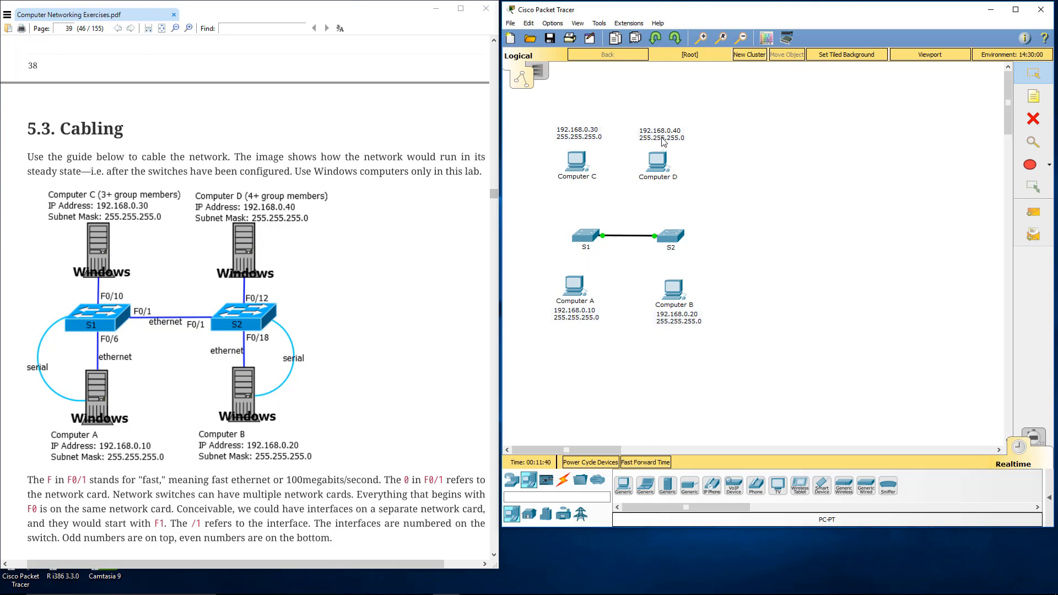
left_click_drag(662, 138, 665, 141)
left_click_drag(586, 132, 586, 136)
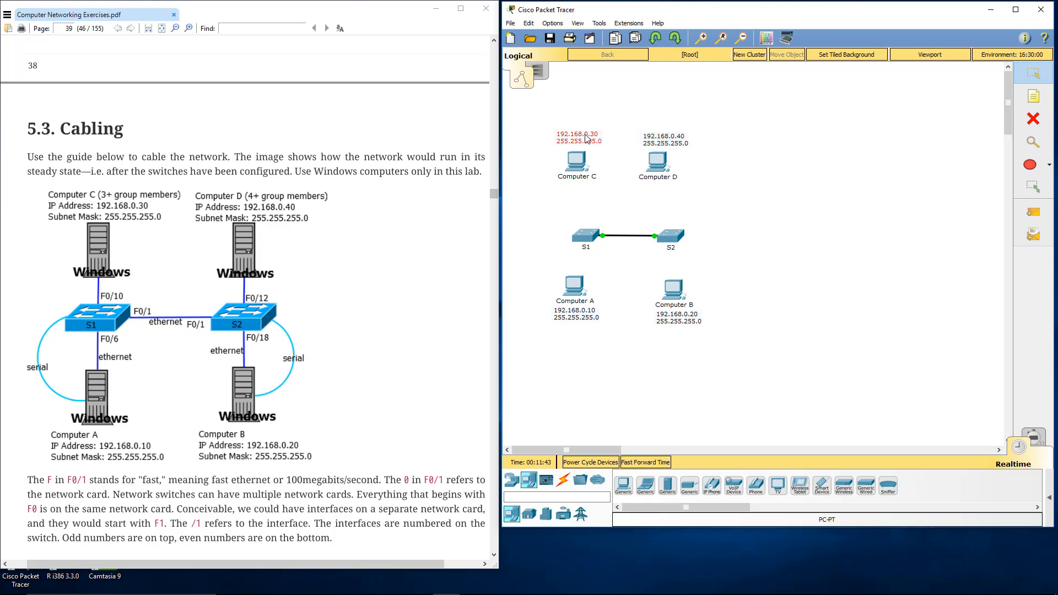
left_click(598, 424)
Step: Connect Computer A's FastEthernet0 to S1's FastEthernet0/6 with a Copper Straight-Through cable
left_click(564, 480)
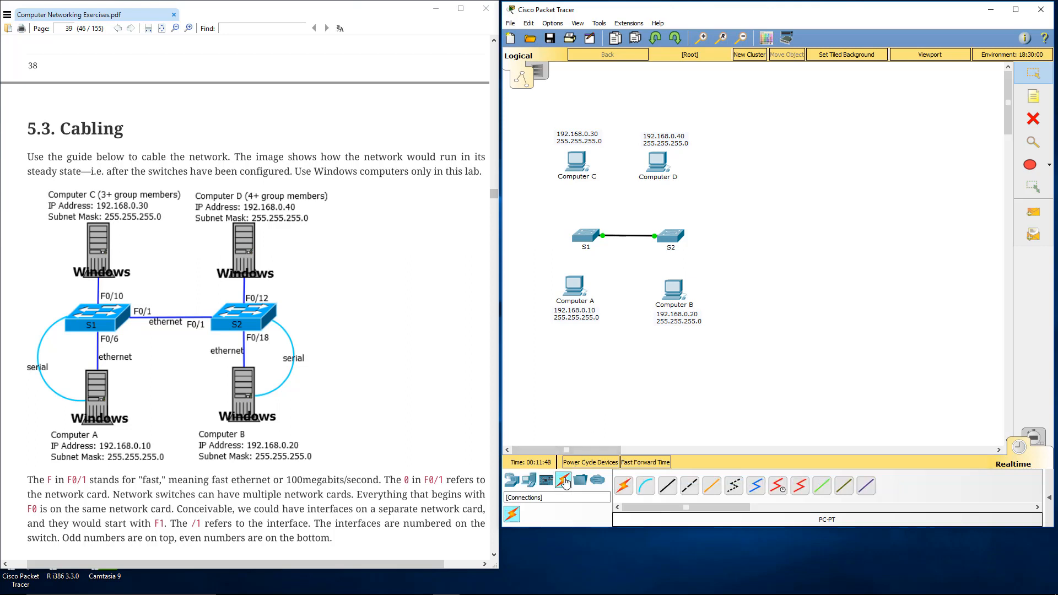
left_click(668, 488)
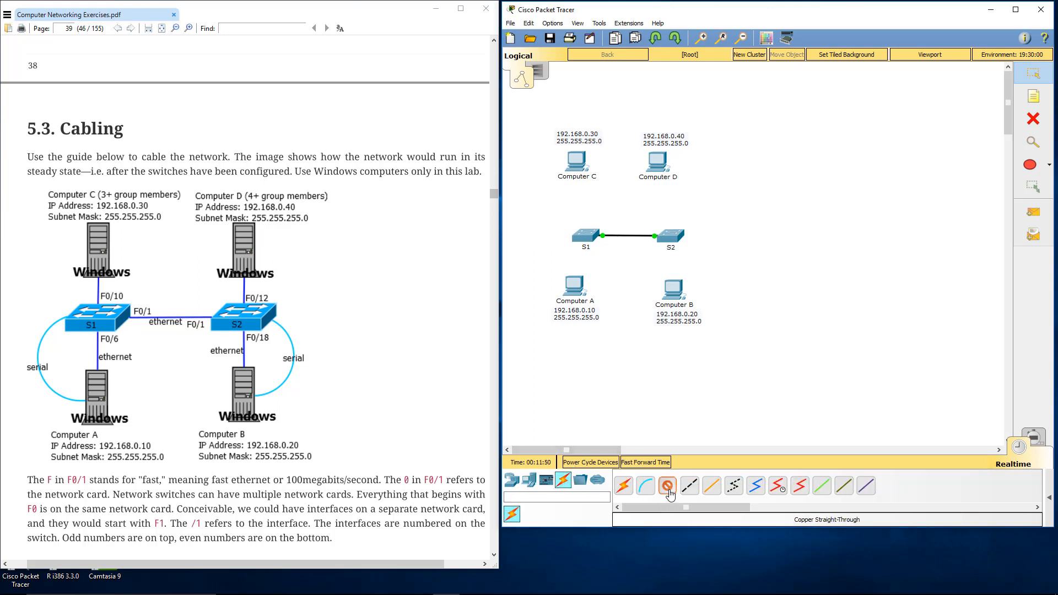
left_click(574, 282)
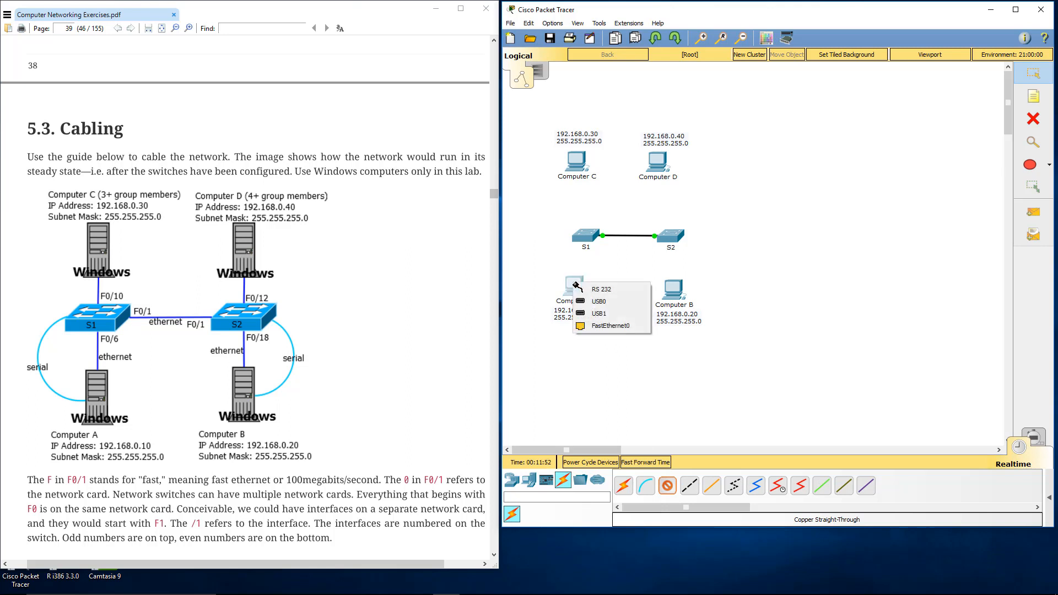
left_click(603, 329)
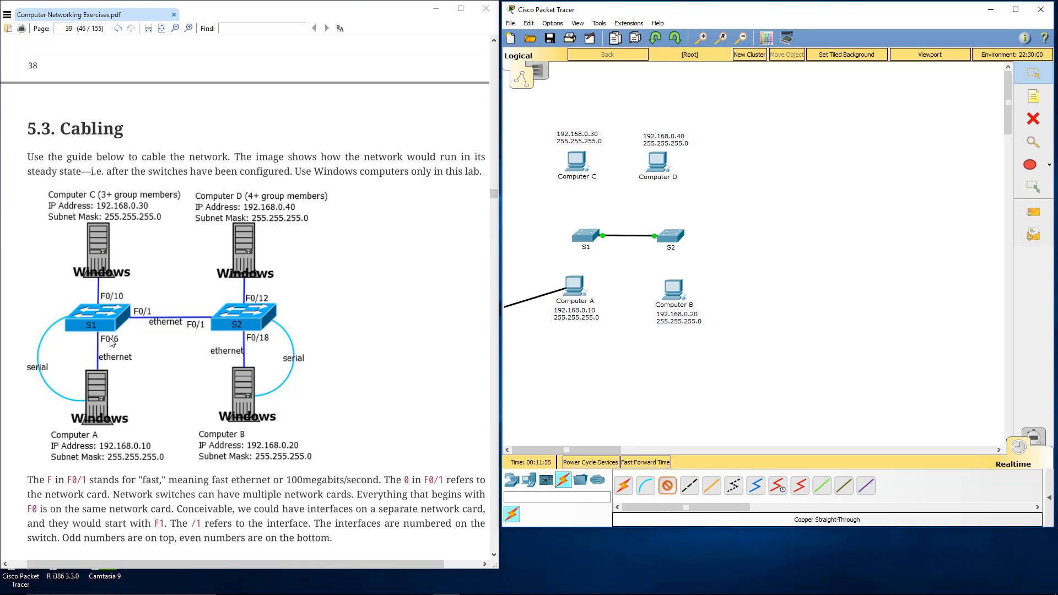
left_click(587, 237)
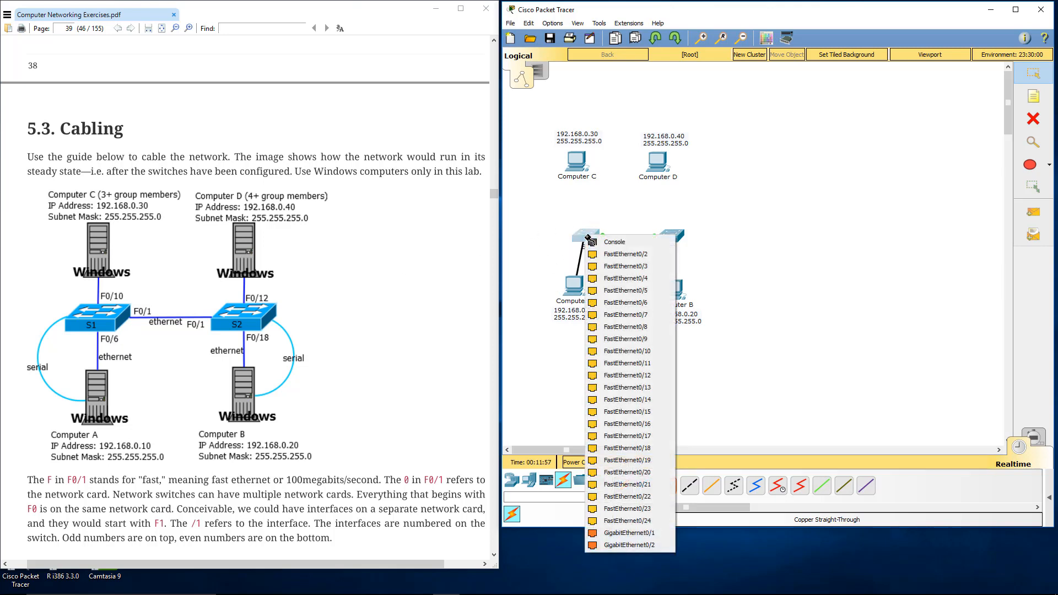
left_click(625, 303)
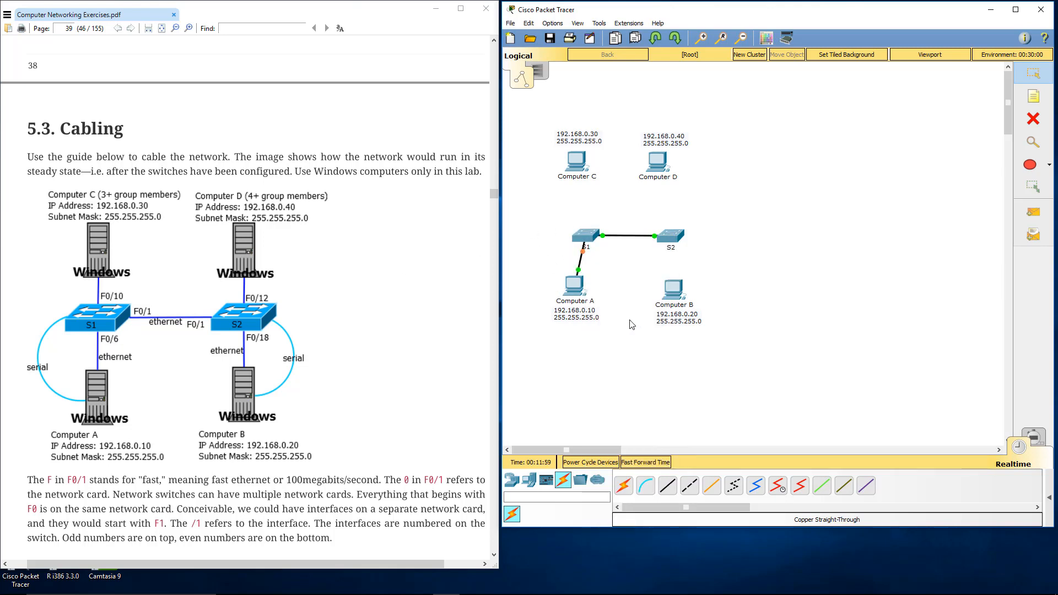
Step: Connect Computer B's FastEthernet0 to S2's FastEthernet0/18 with a Copper Straight-Through cable
left_click(668, 487)
left_click(674, 291)
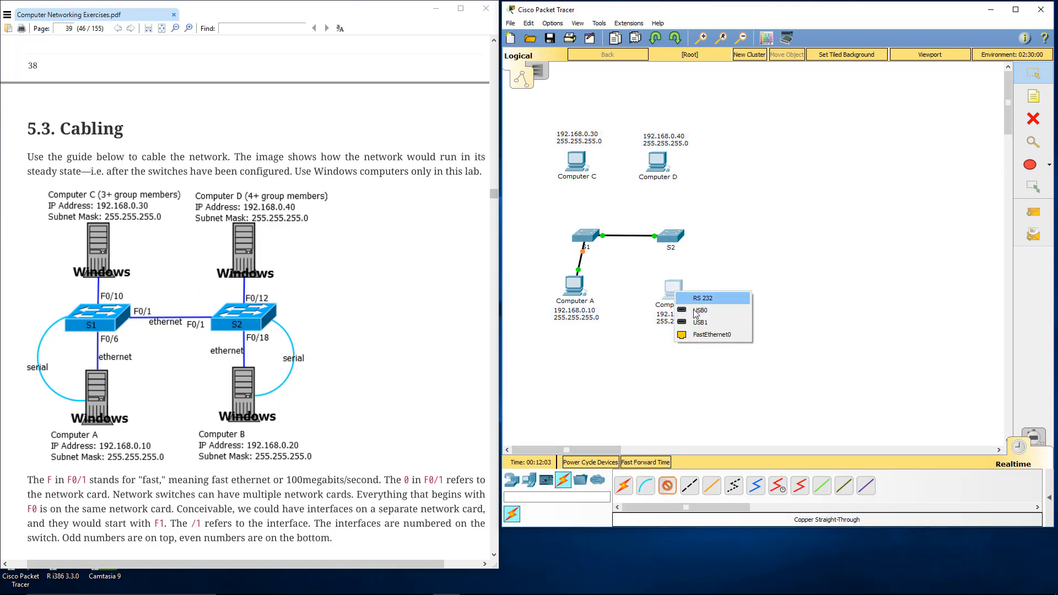
left_click(703, 335)
left_click(671, 236)
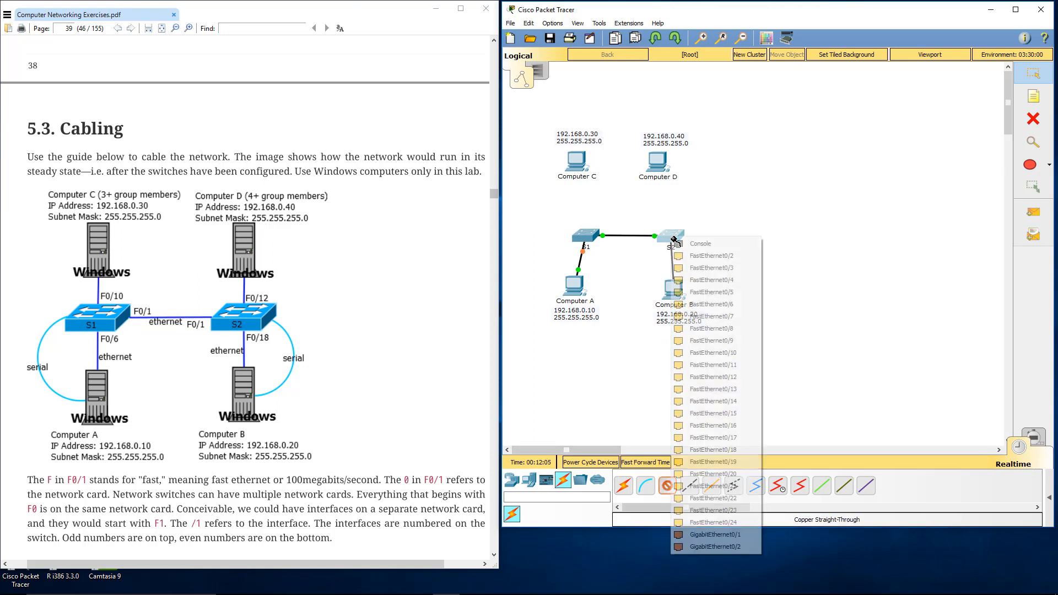
left_click(733, 448)
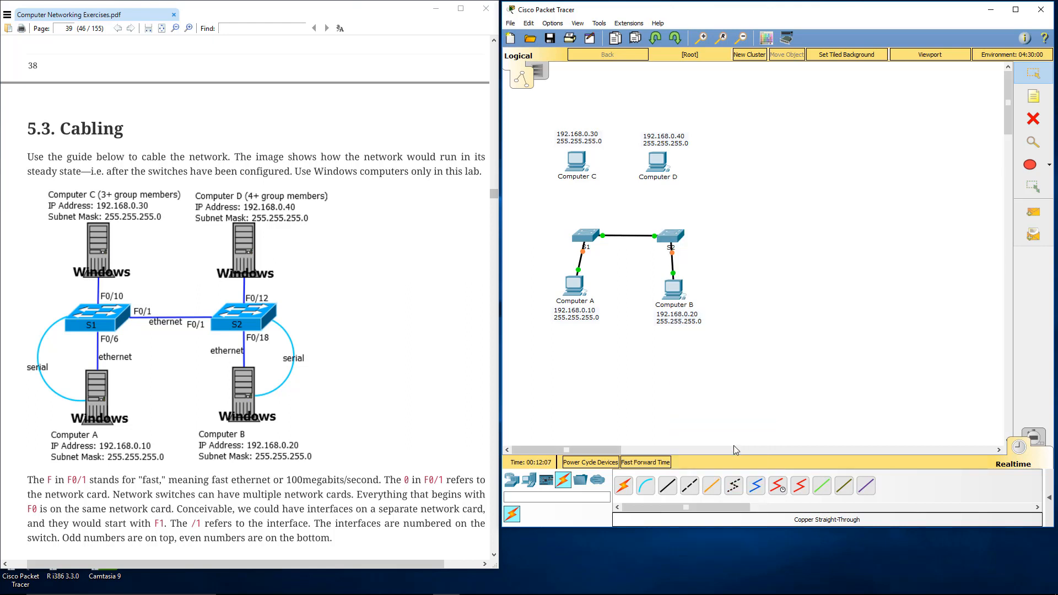
Step: Connect Computer C's FastEthernet0 to S1's FastEthernet0/10 with a Copper Straight-Through cable
left_click(668, 486)
left_click(576, 169)
left_click(611, 208)
left_click(589, 236)
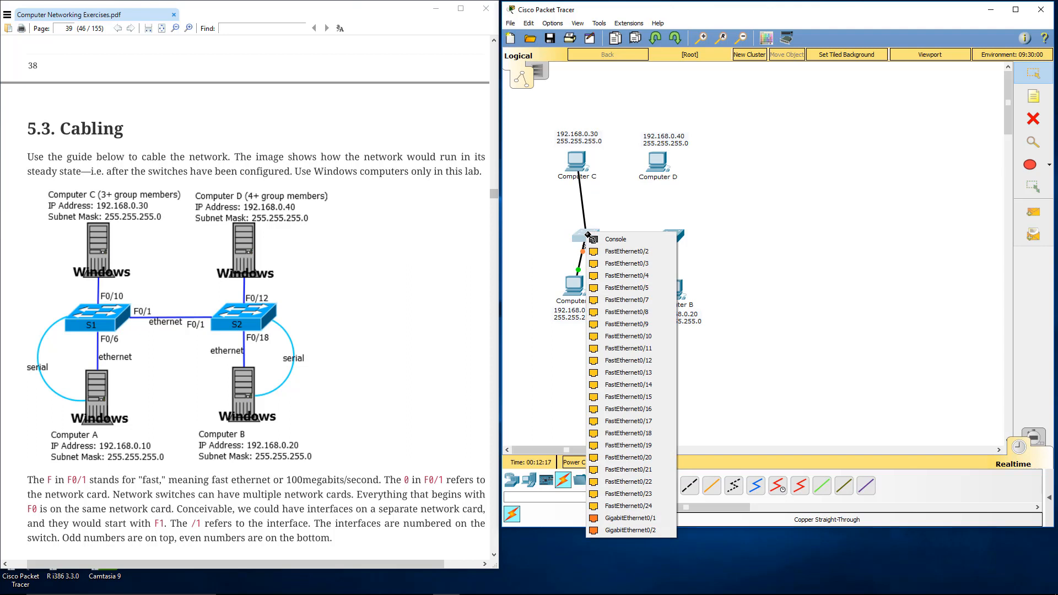
left_click(625, 337)
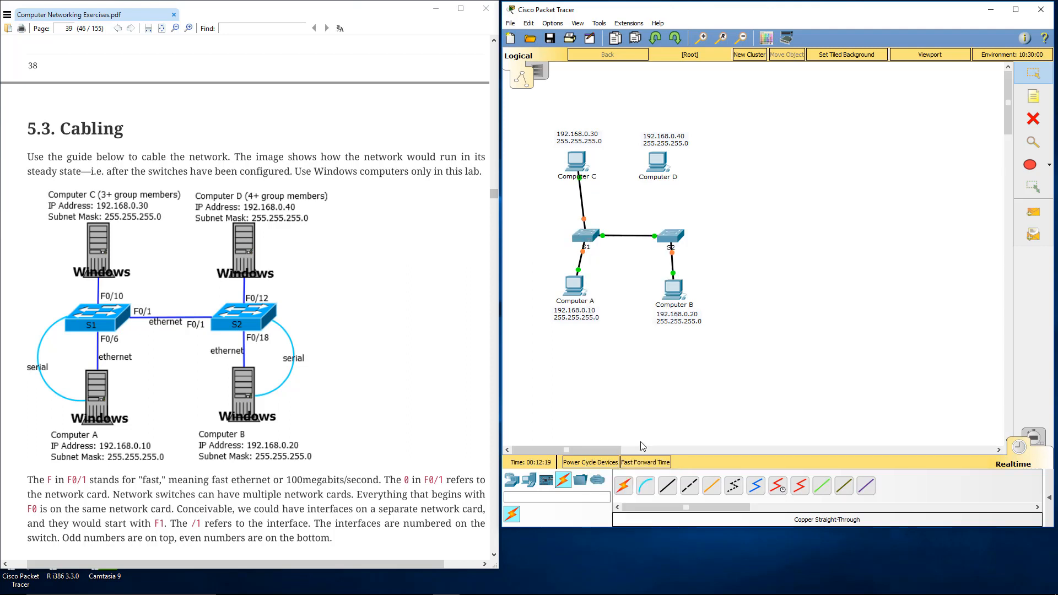
Step: Connect Computer D's FastEthernet0 to S2's FastEthernet0/12 with a Copper Straight-Through cable
left_click(667, 486)
left_click(655, 159)
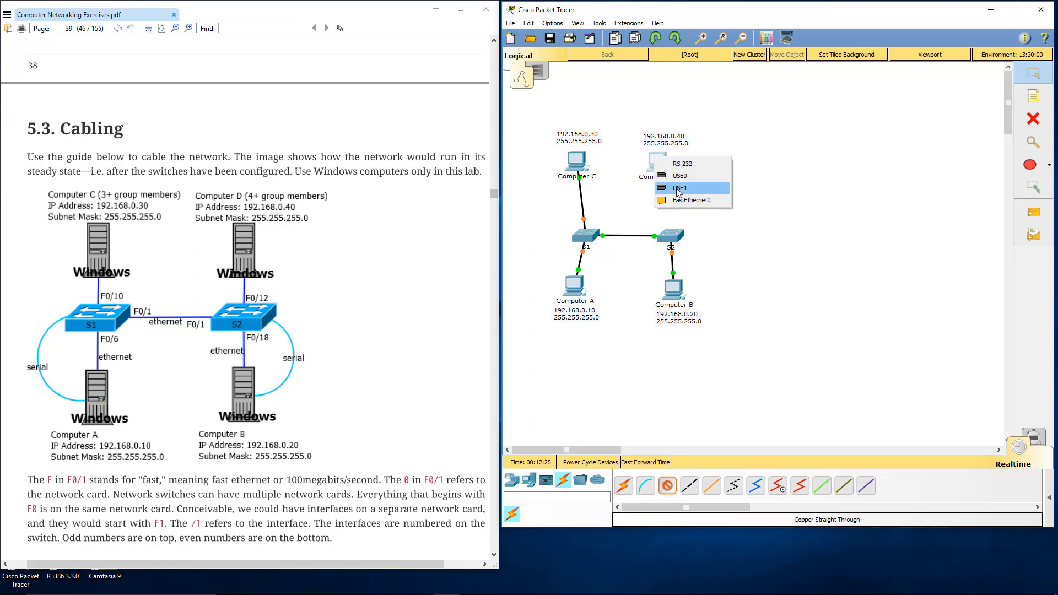
left_click(684, 200)
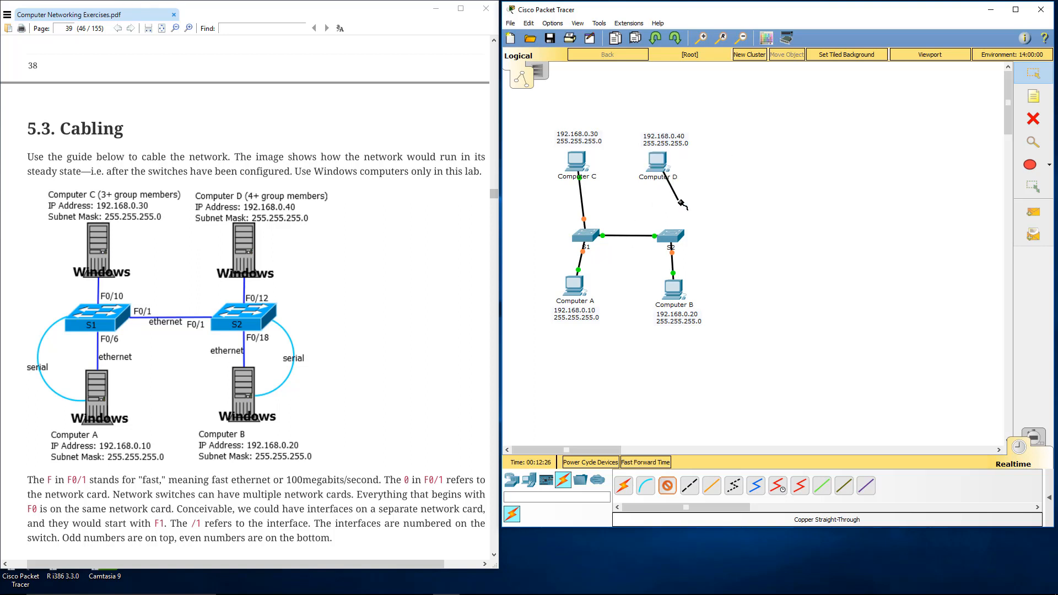
left_click(669, 238)
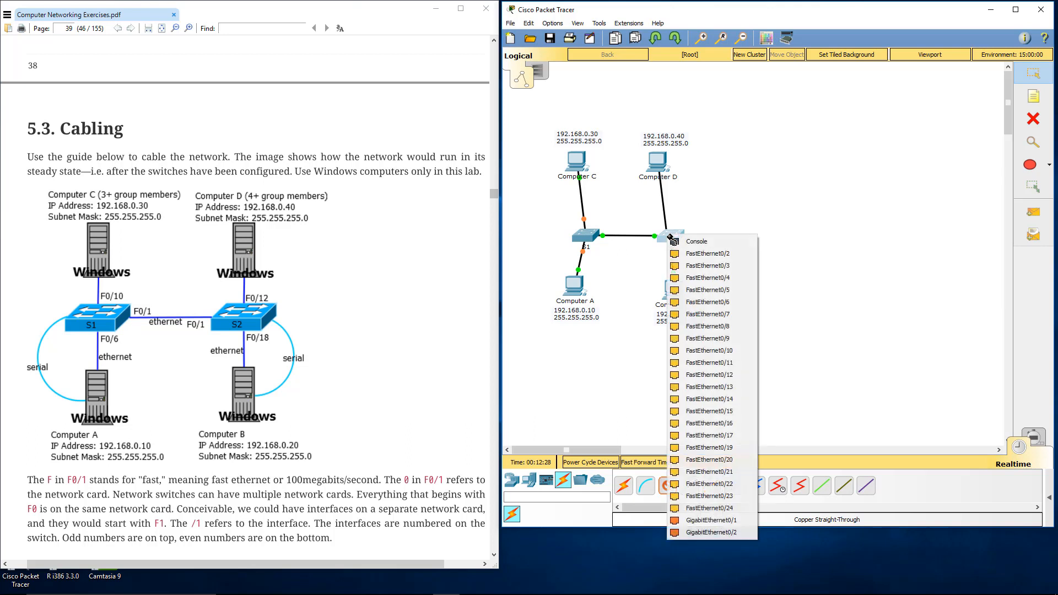
left_click(736, 374)
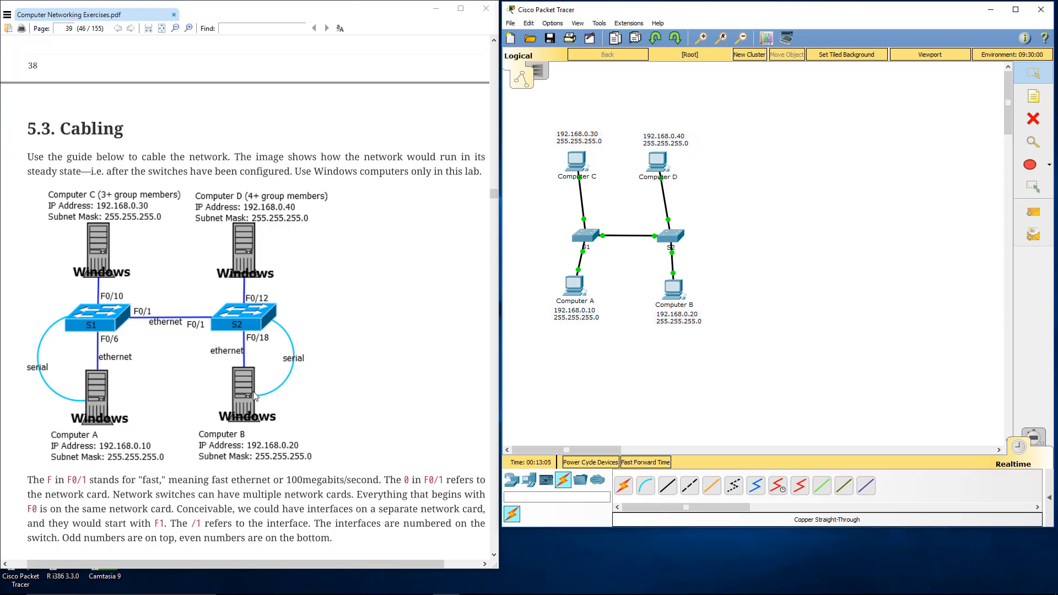
left_click(323, 394)
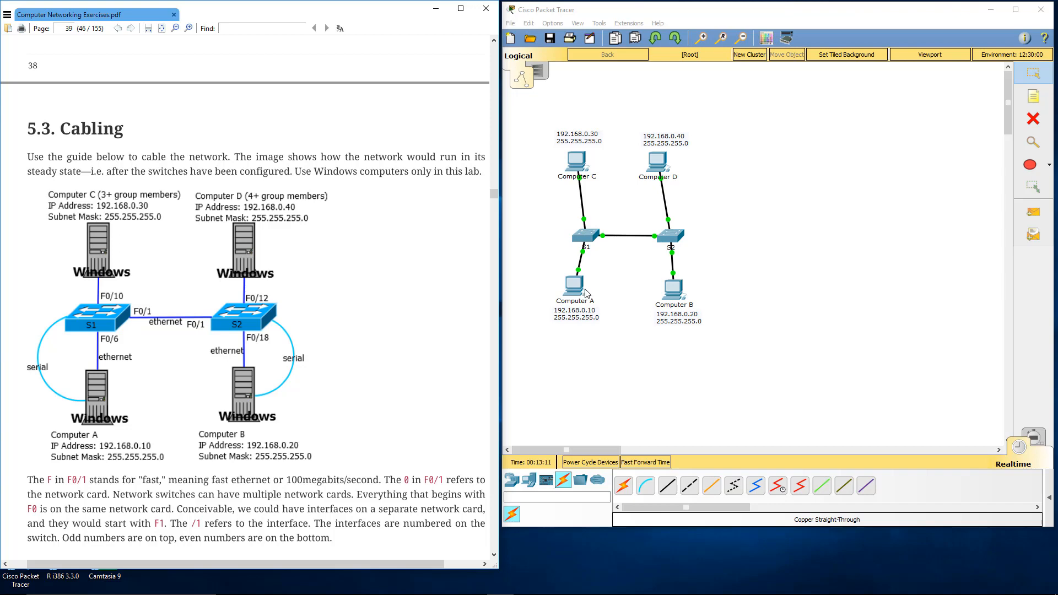
Step: Read the lab guide from the cabling notes in 5.3 through the first commands of section 5.4, Switch Configuration
scroll(336, 339, "down", 1)
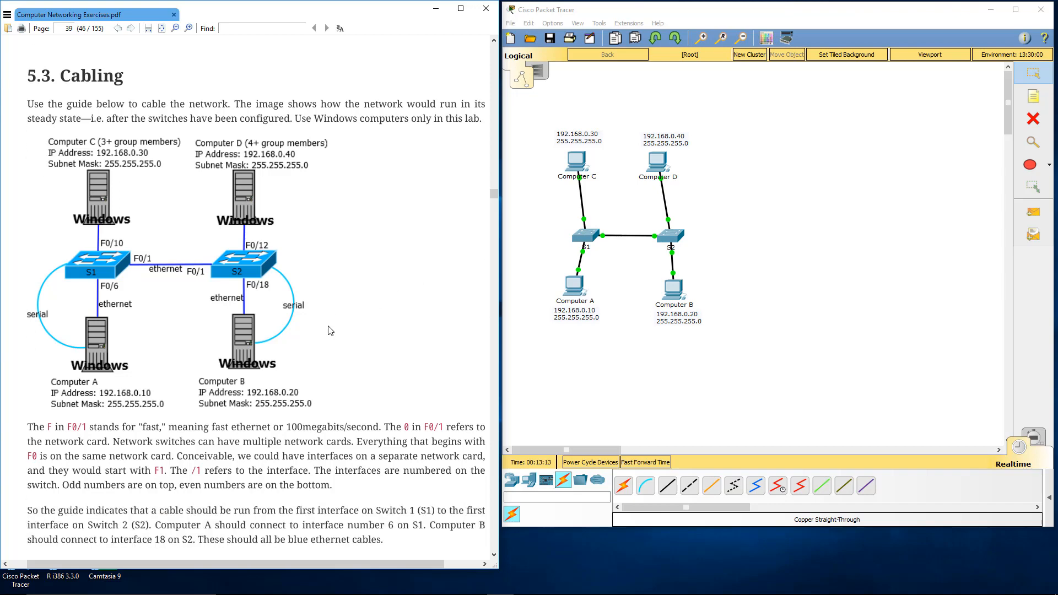
scroll(330, 329, "down", 2)
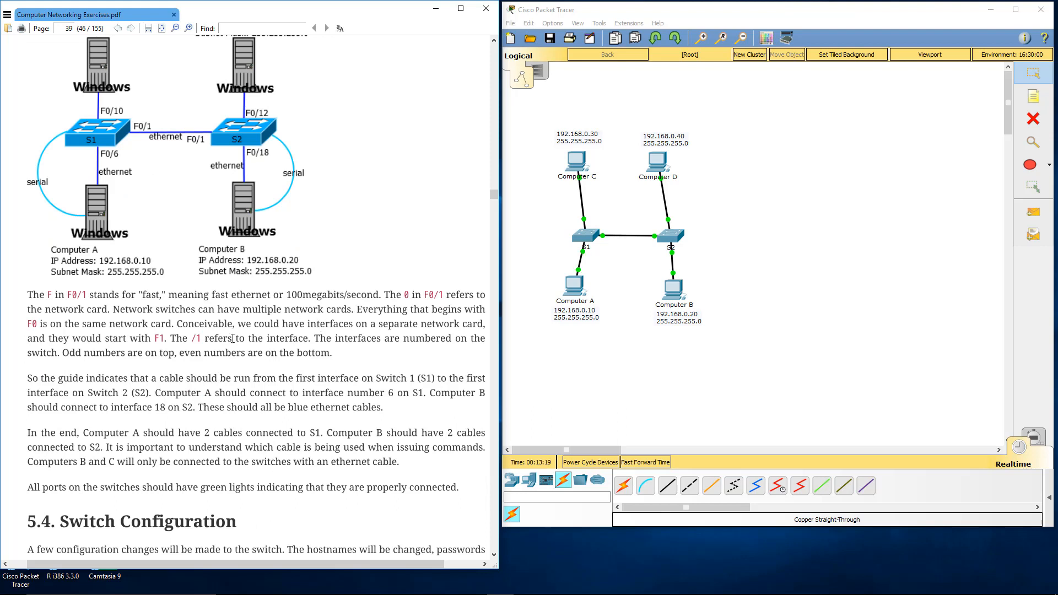
scroll(238, 344, "down", 1)
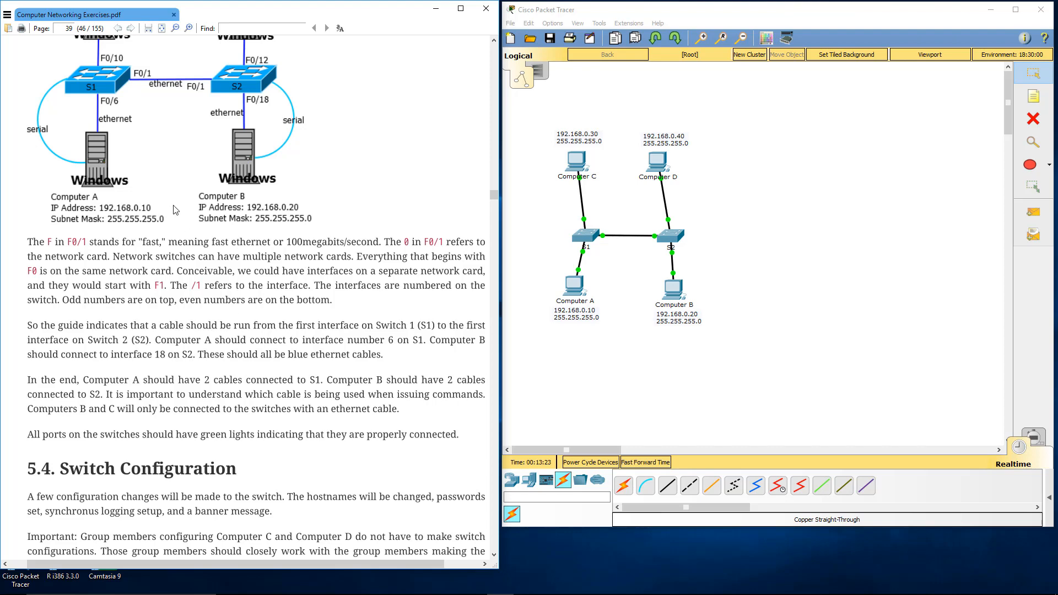
scroll(182, 207, "down", 5)
scroll(183, 207, "down", 2)
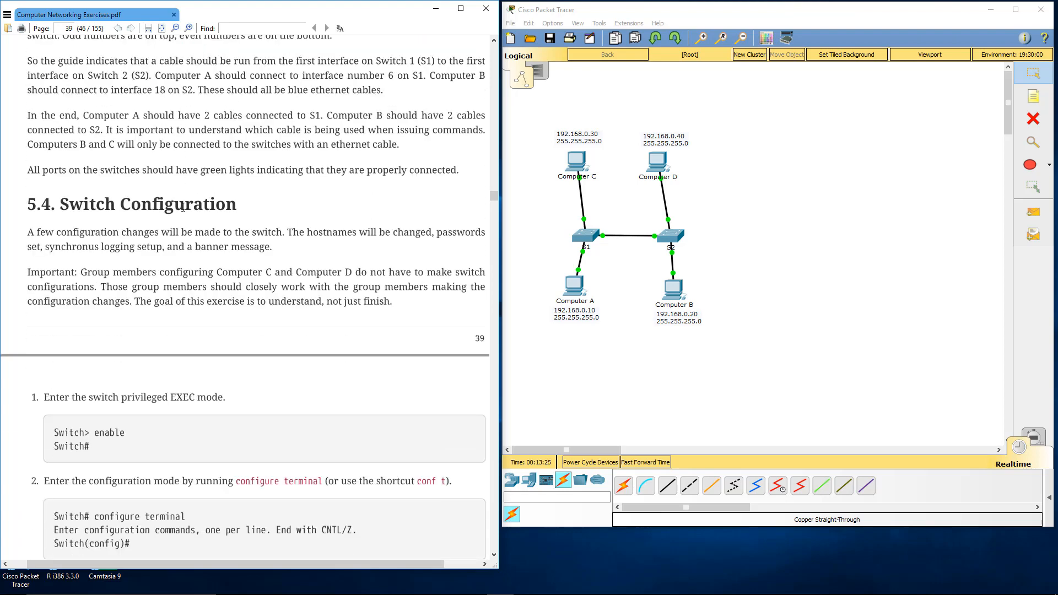
scroll(183, 207, "down", 2)
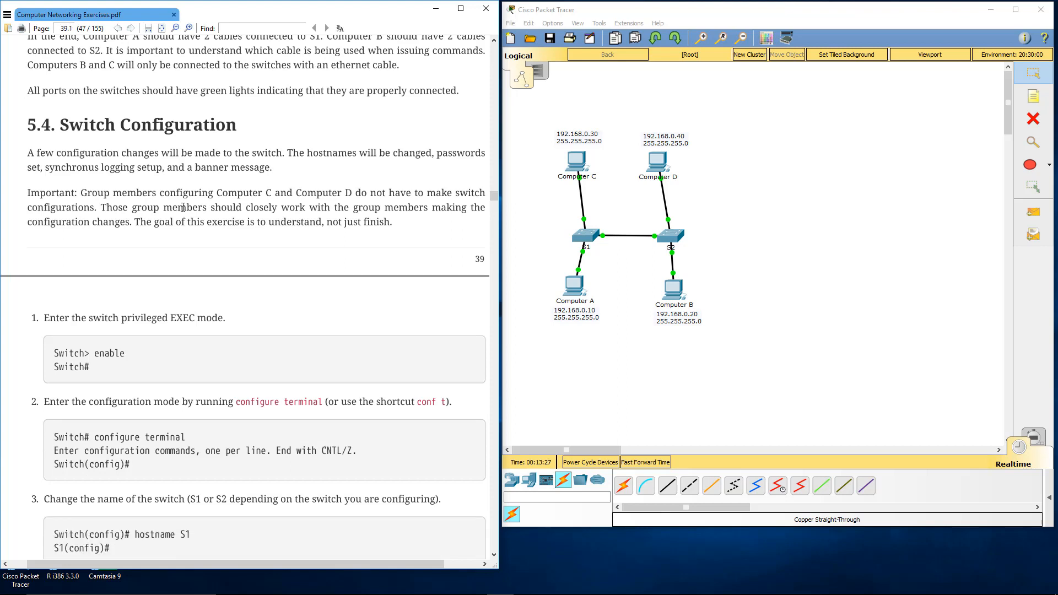
scroll(183, 207, "down", 2)
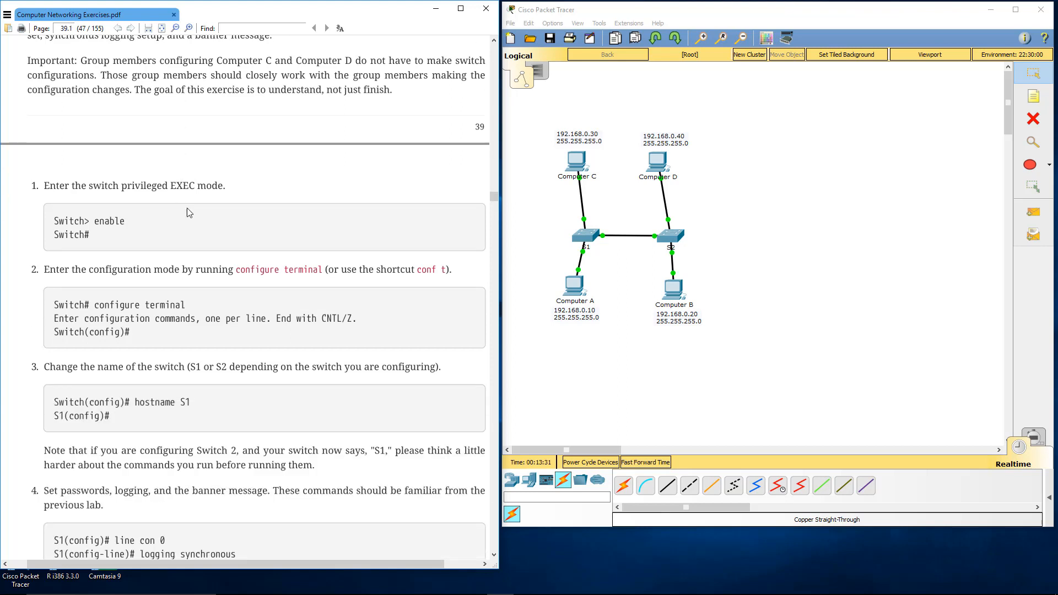
Step: Open S1's command line and enter privileged EXEC mode and global configuration mode with en and conf t
left_click(587, 236)
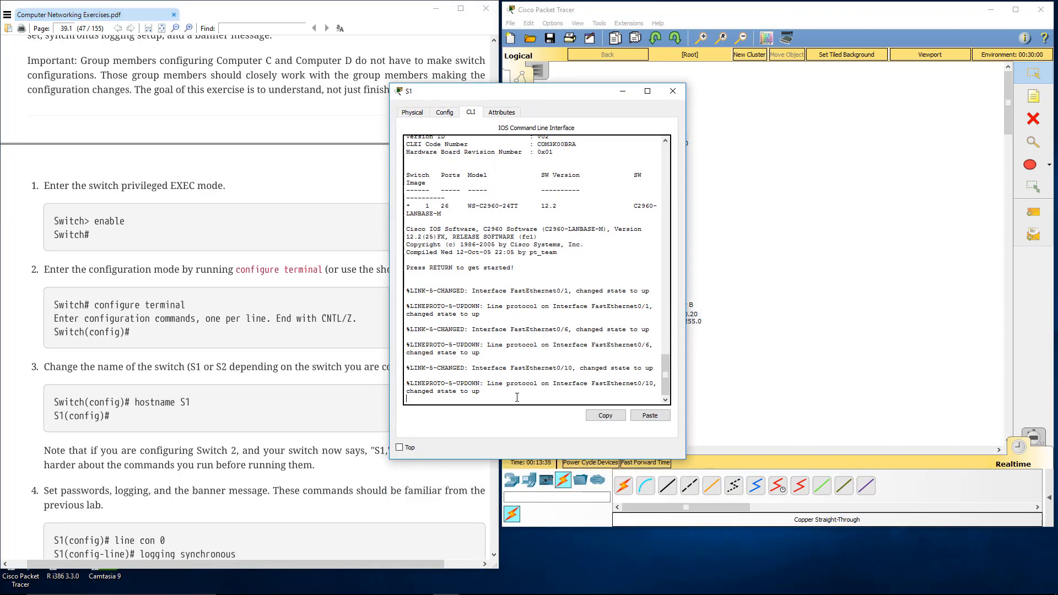
key("Return")
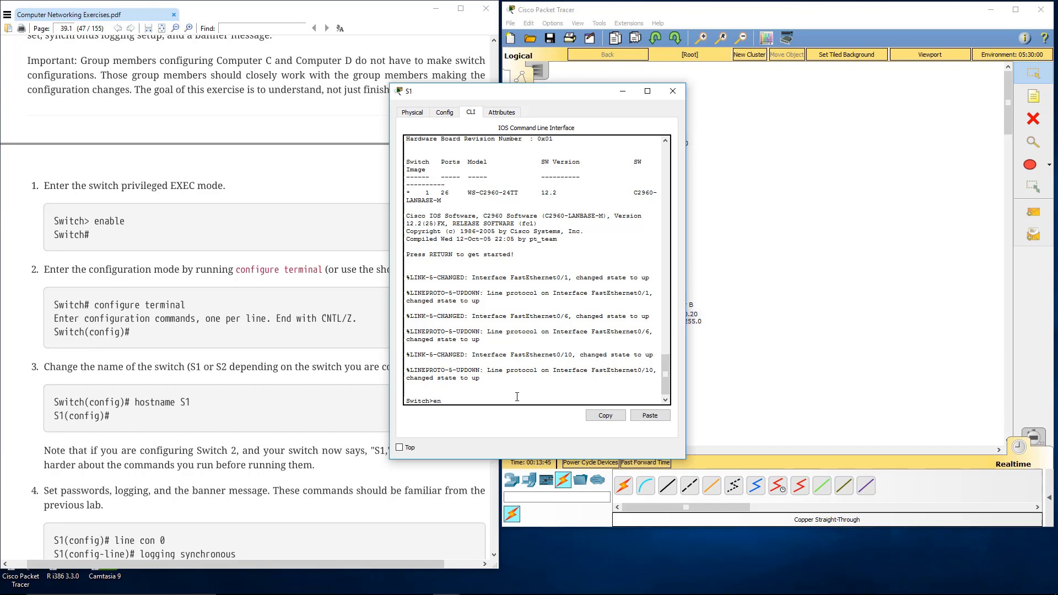
key("Return")
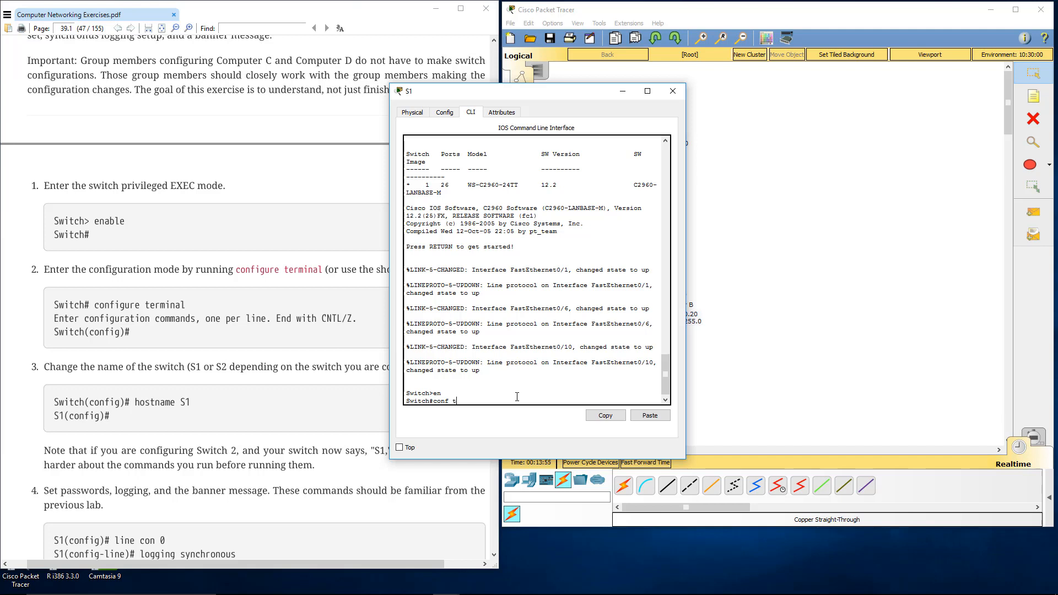
type("conf t")
key("Return")
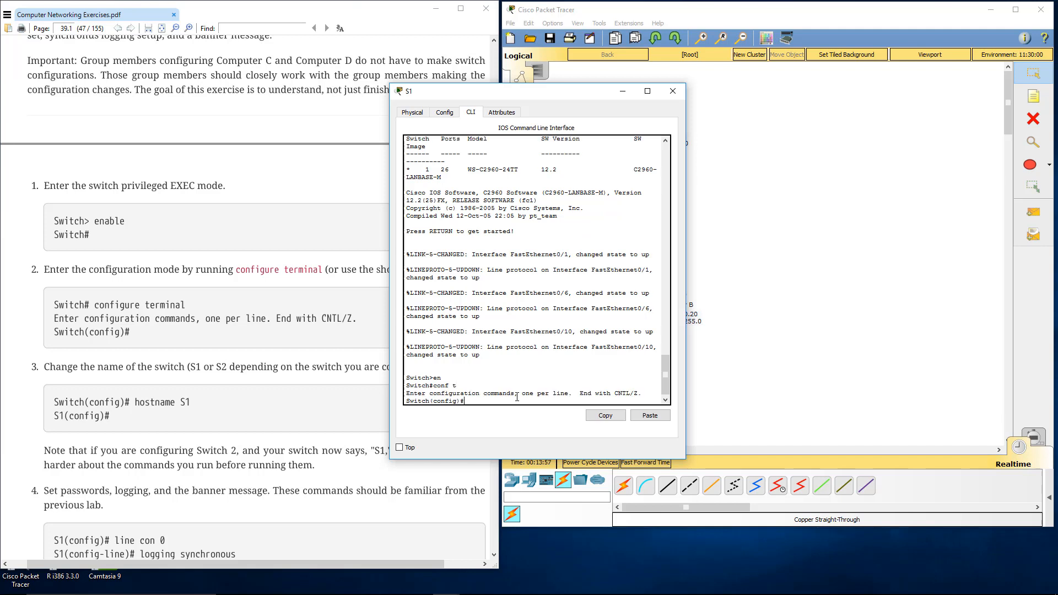
Step: Set the switch's hostname to S1 in global configuration mode
type("hostname S1")
key("Return")
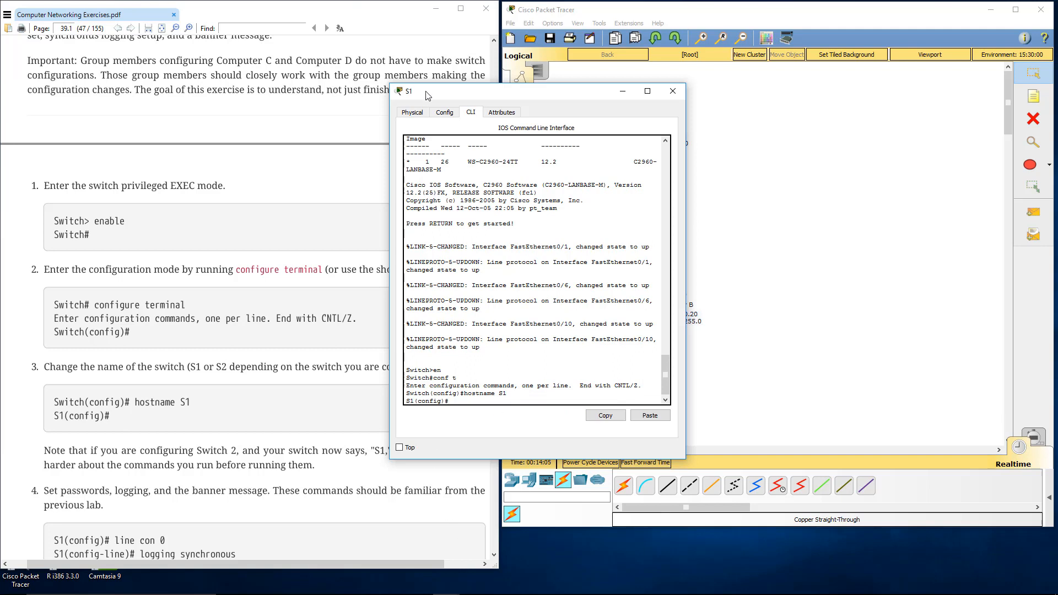
Step: Following step 4 of the lab guide, enter line con 0 on S1 and enable logging synchronous
left_click_drag(427, 92, 223, 122)
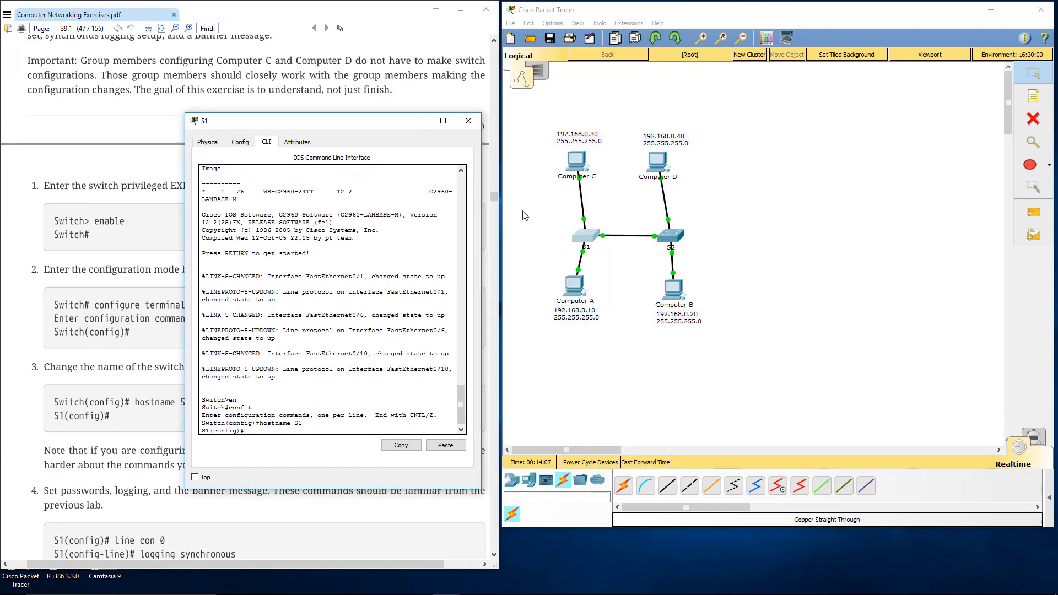
left_click_drag(371, 129, 438, 119)
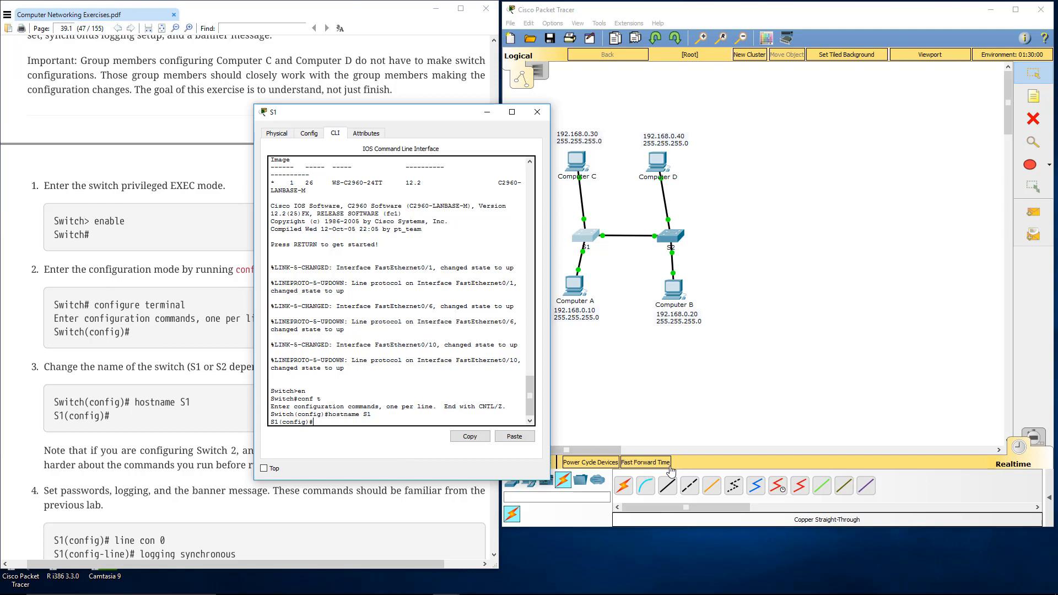
left_click_drag(386, 116, 521, 55)
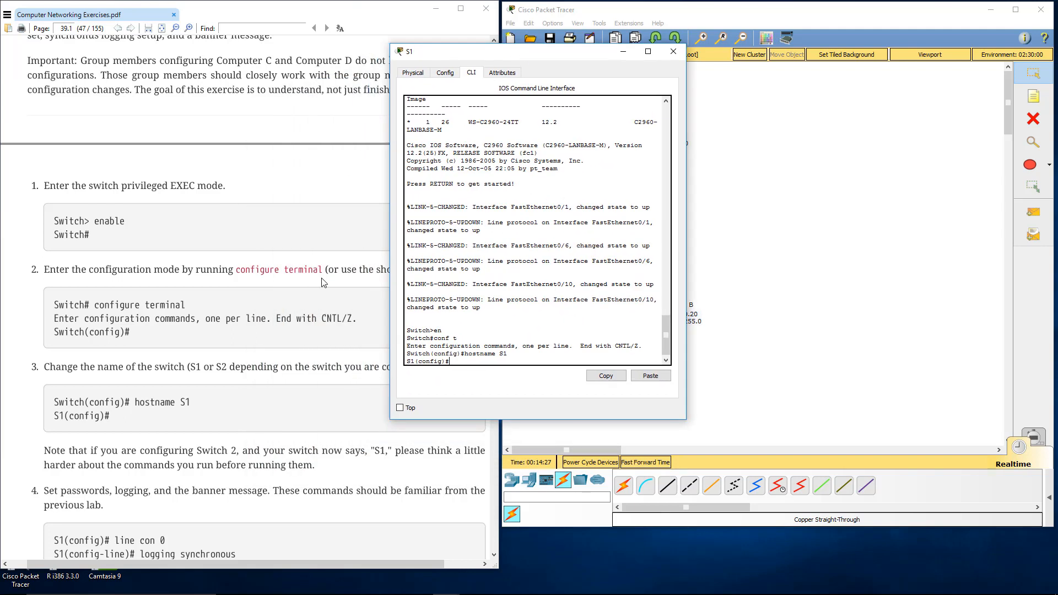
scroll(278, 270, "down", 3)
scroll(278, 270, "down", 9)
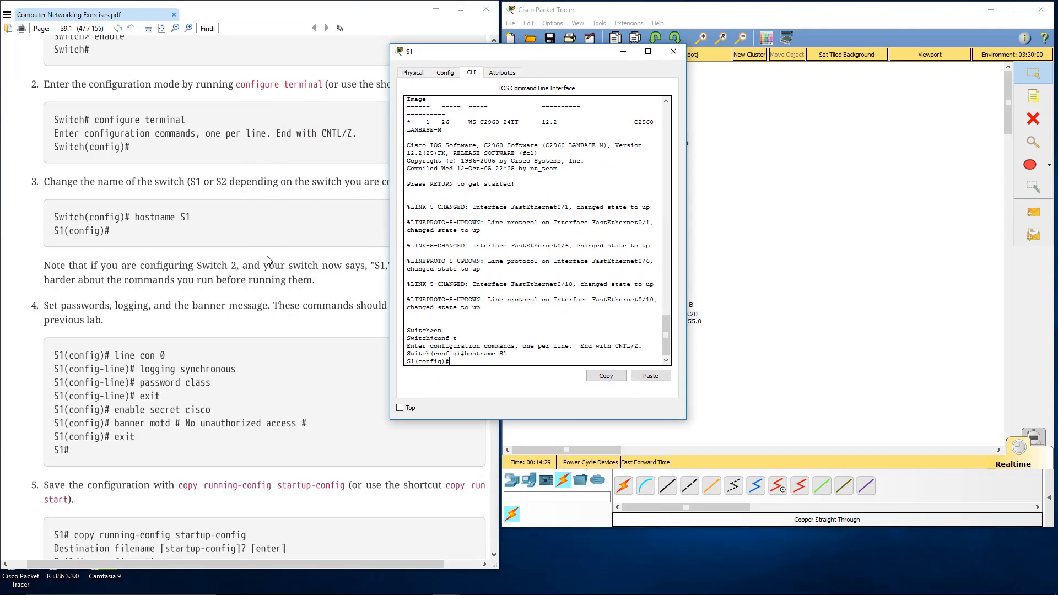
scroll(247, 253, "down", 1)
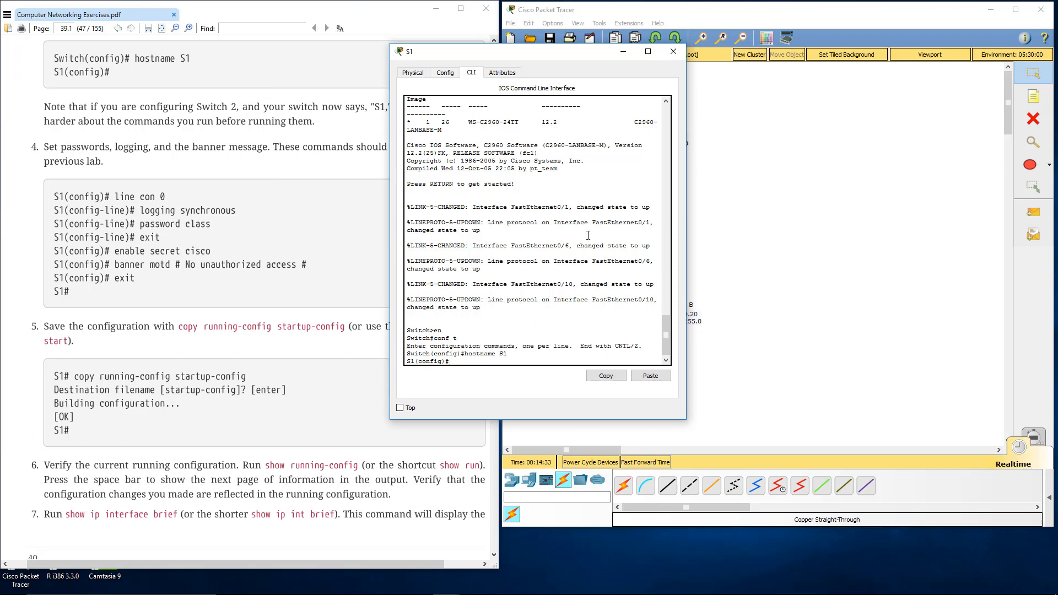
type("line con 0")
key("Return")
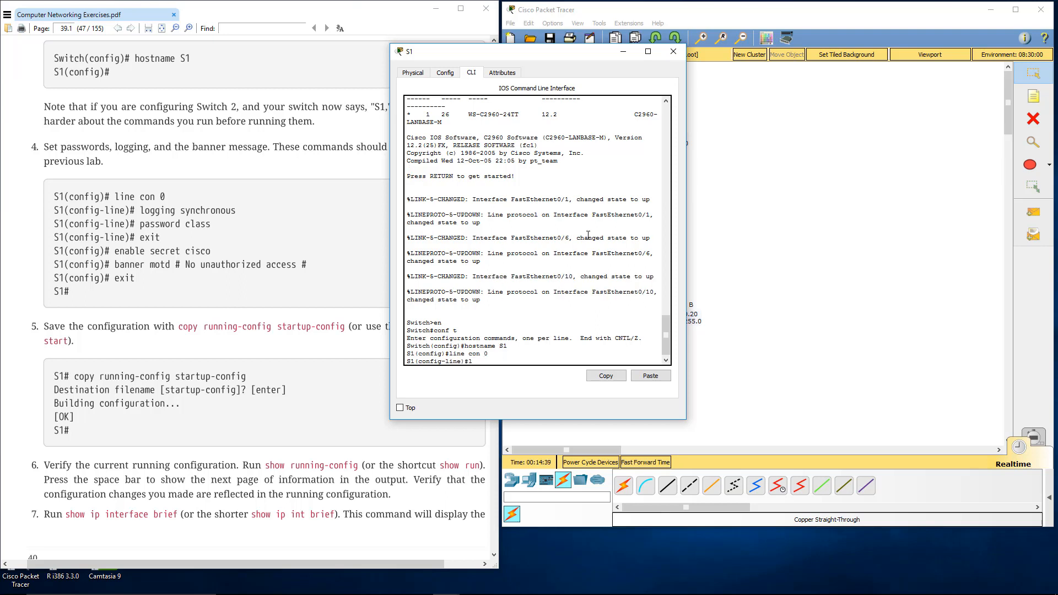
type("logging sy")
key("Tab")
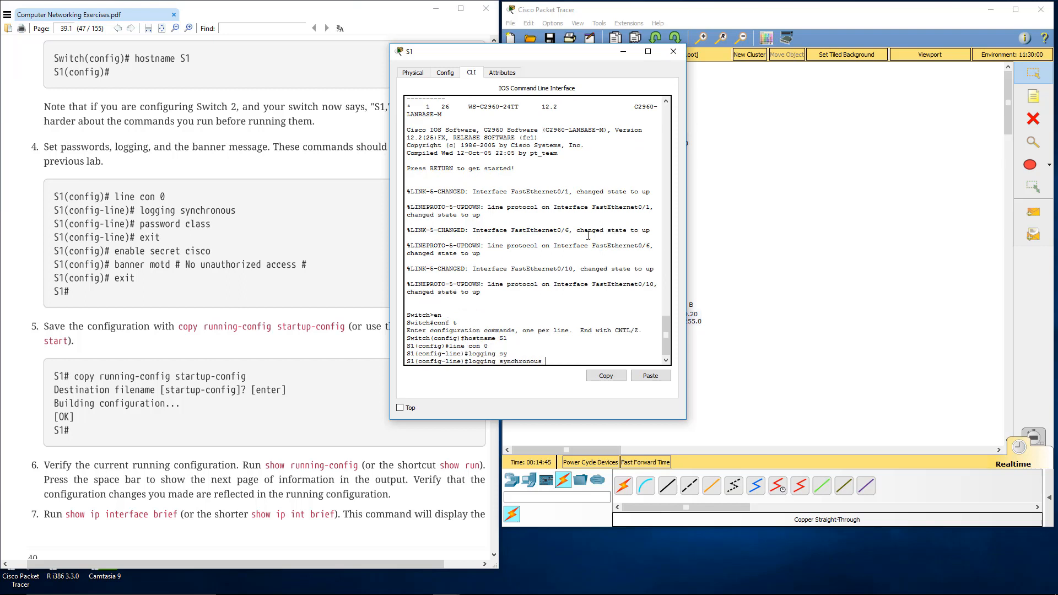
key("Return")
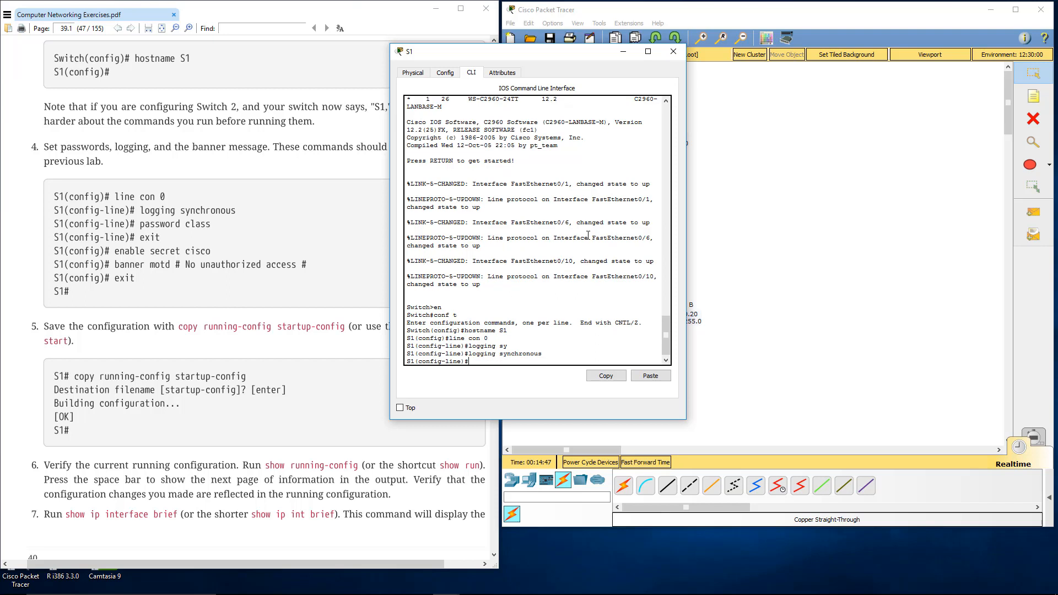
Step: Set the console line password from the guide, require login, and exit line configuration mode
type("password class")
key("Return")
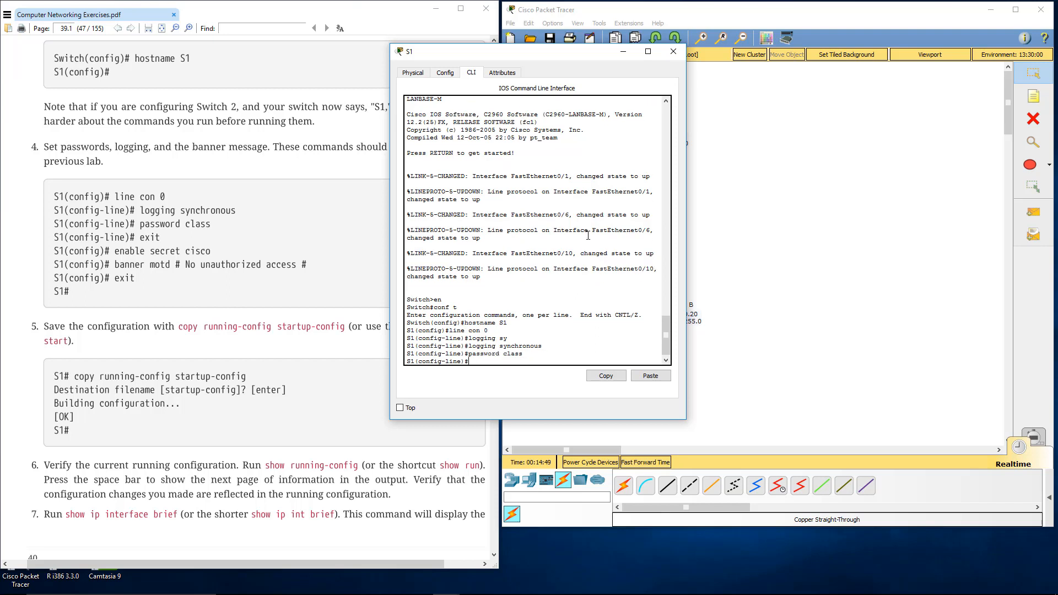
type("login")
key("Return")
type("exit")
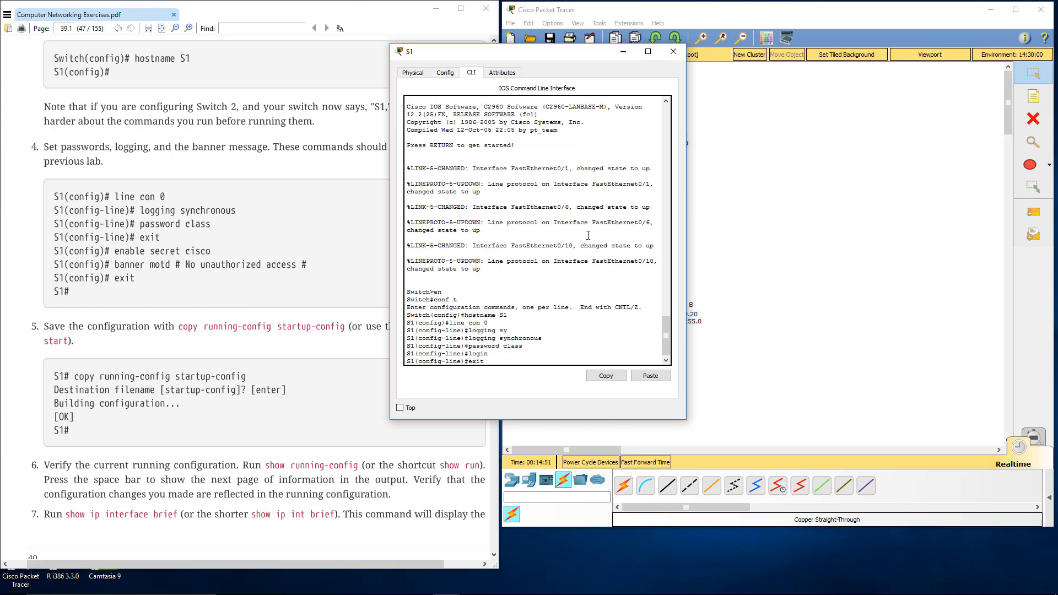
key("Return")
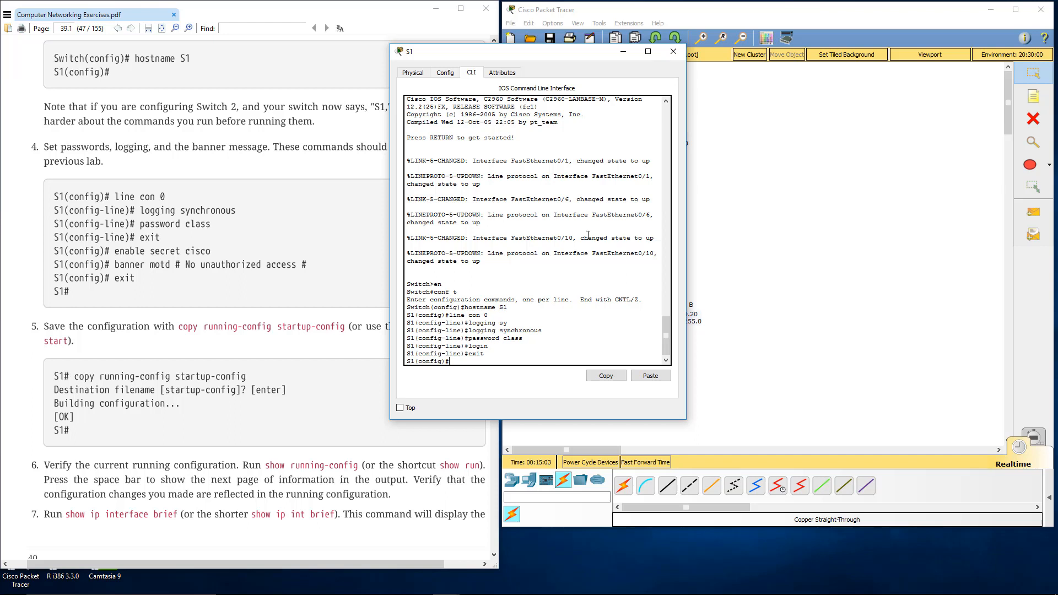
Step: Set S1's enable secret password as given in the guide
type("enable secret cisco")
key("Return")
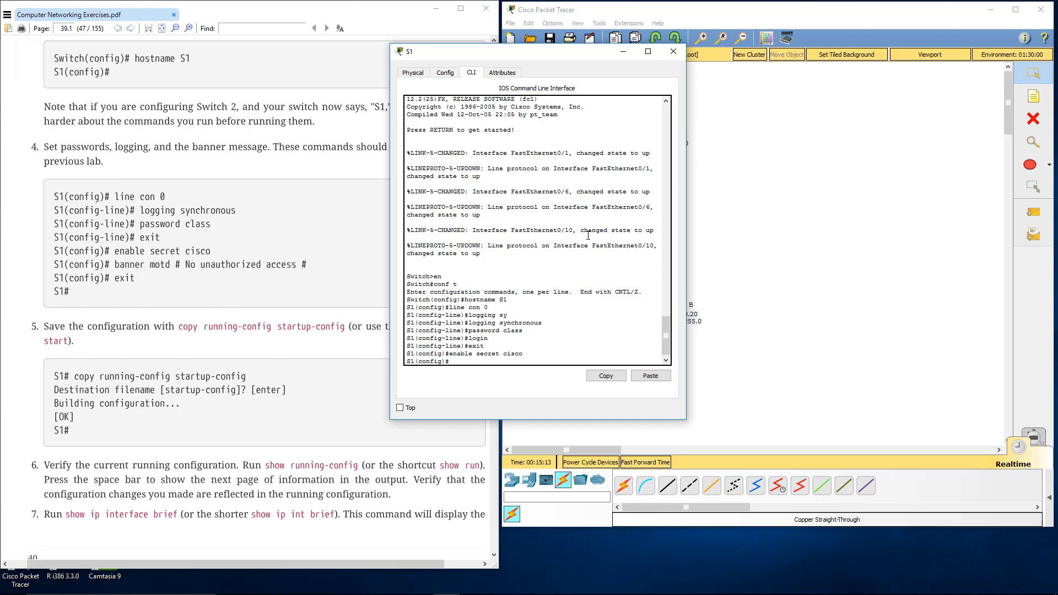
Step: Set the message-of-the-day banner to "No unauthorized access" with # delimiters and exit global configuration mode
type("banner motd # No unauthr")
type("rized access #")
key("Return")
type("exit")
key("Return")
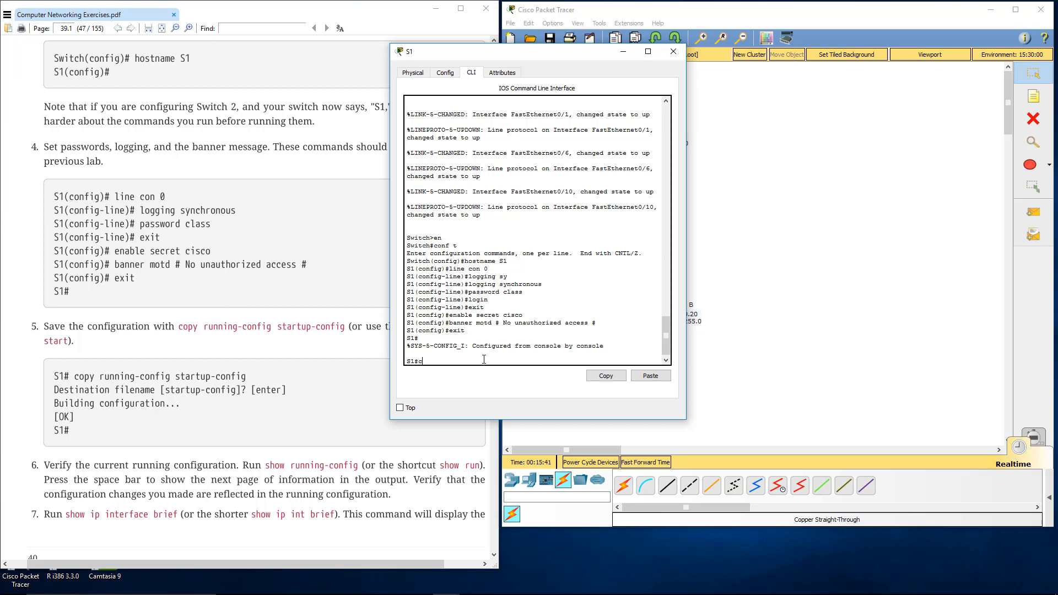
Step: Save S1's configuration with copy running-config startup-config, accepting the default destination filename
type("opy running")
key("Tab")
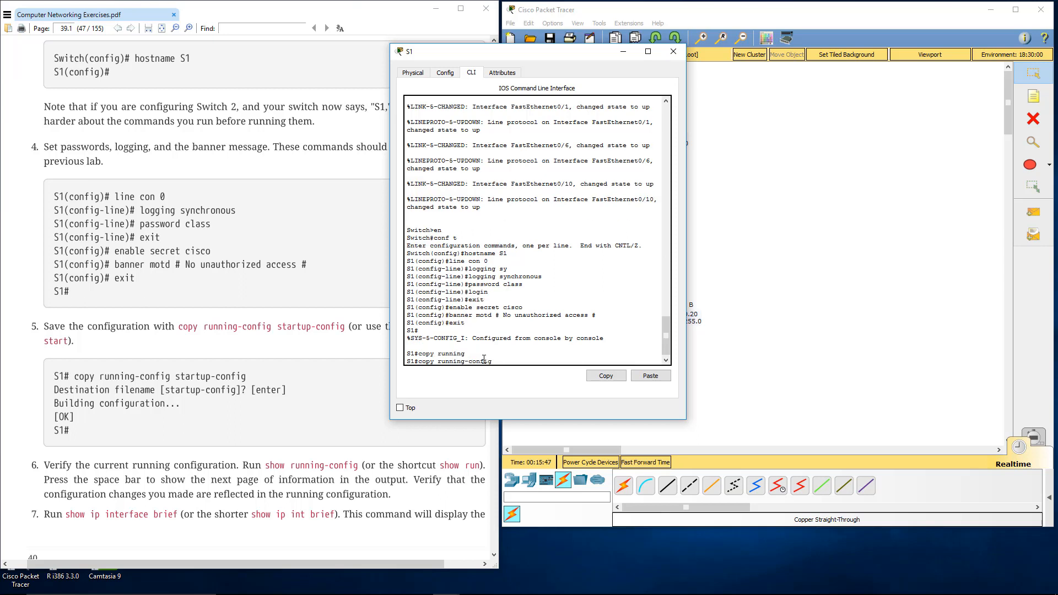
type("star")
key("Tab")
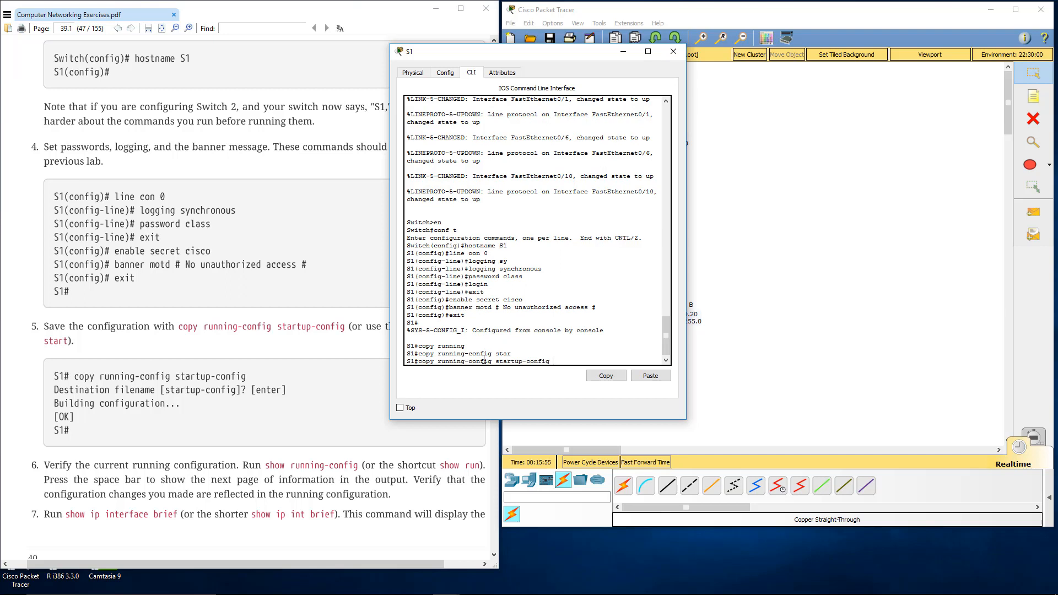
key("Return")
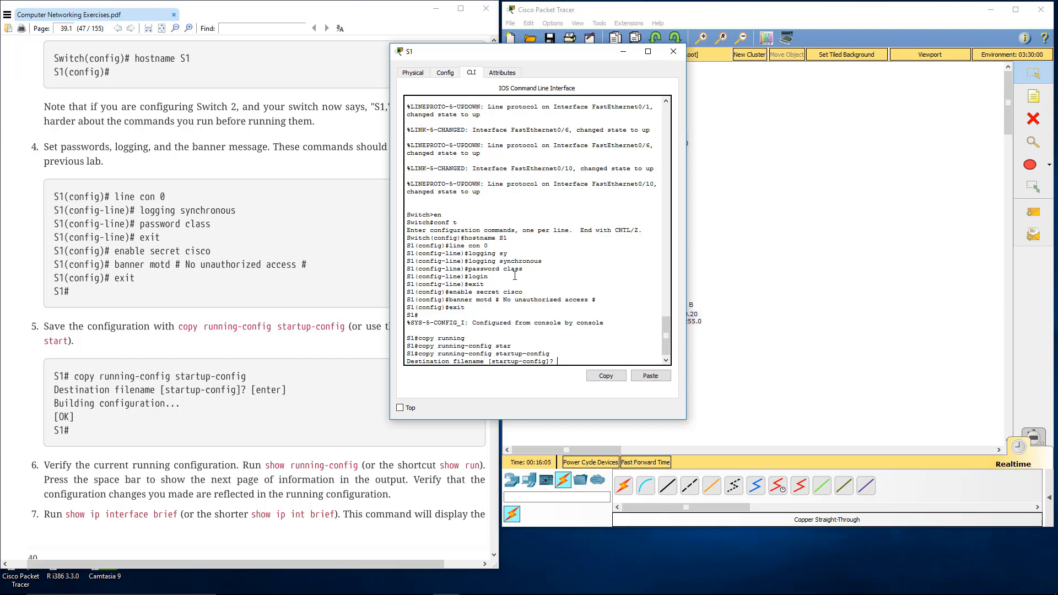
key("Return")
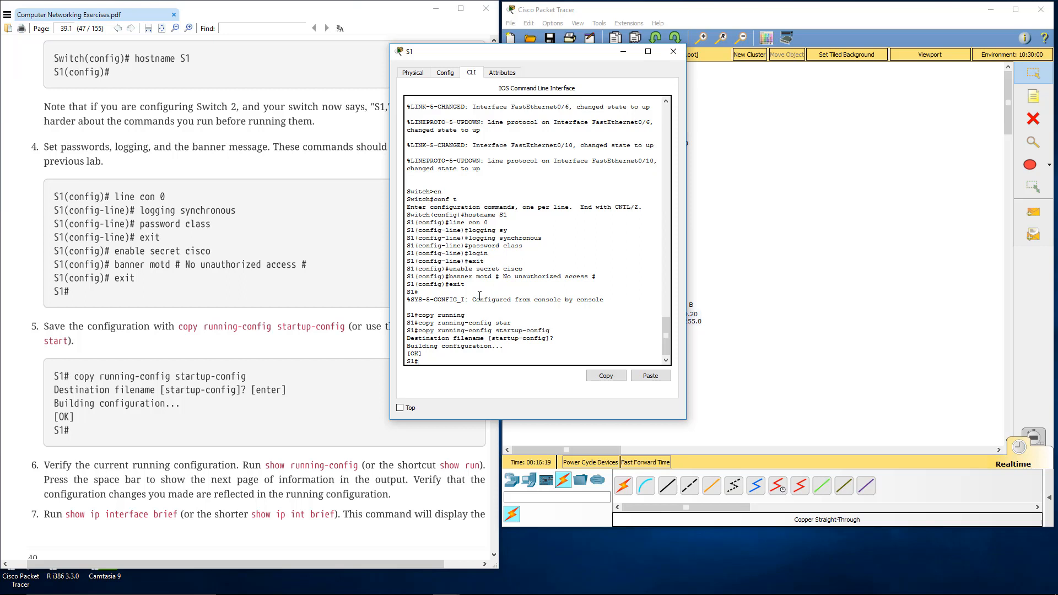
Step: Run show run on S1 and review the hostname, encrypted enable secret, banner and console line settings through to the end
type("show run")
key("Return")
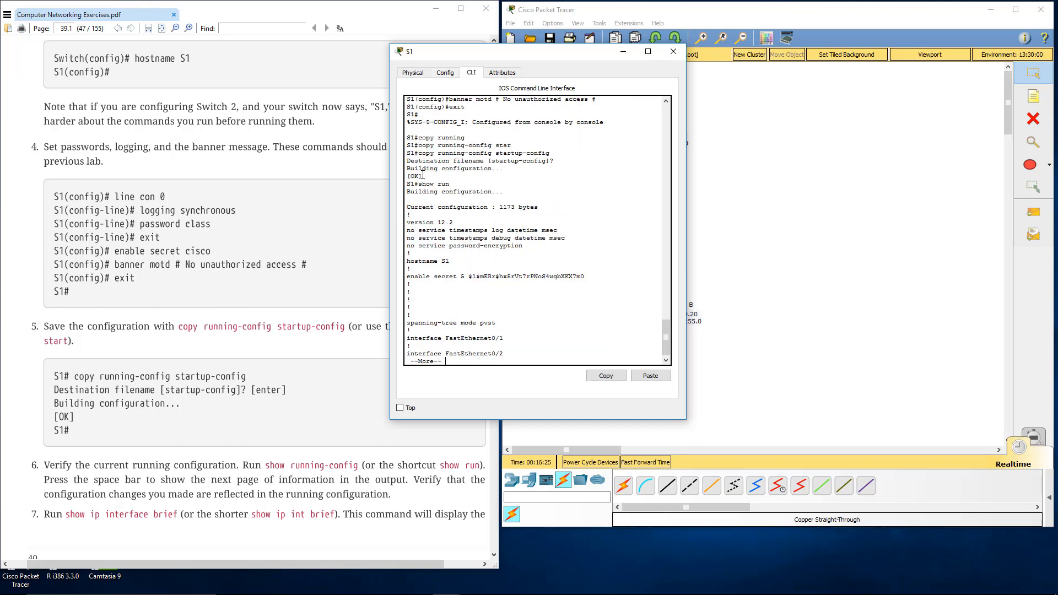
left_click_drag(409, 277, 587, 278)
left_click(472, 278)
left_click_drag(469, 279, 589, 277)
left_click_drag(589, 277, 464, 277)
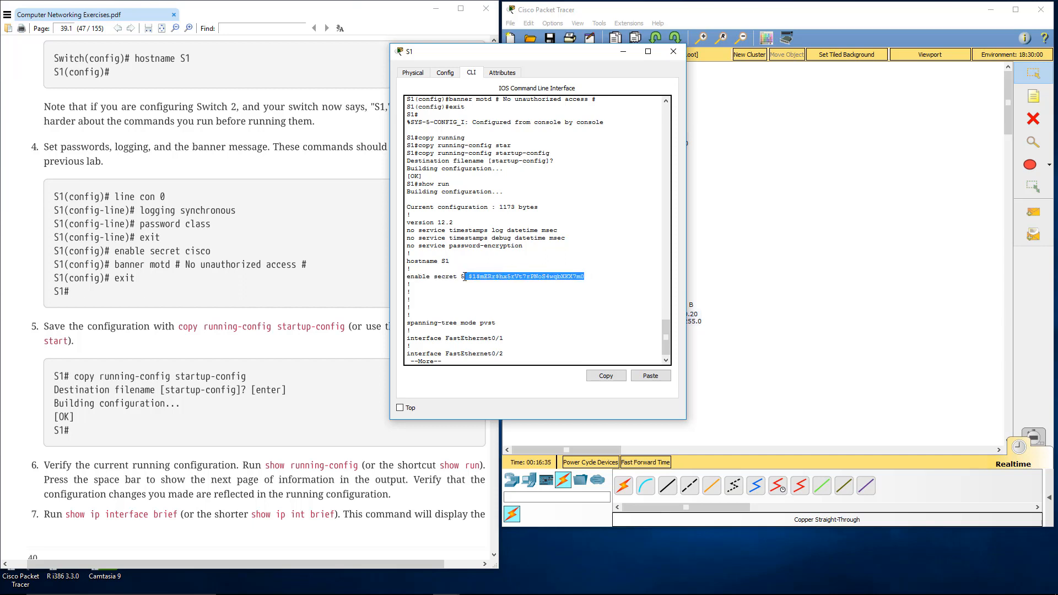
left_click(465, 277)
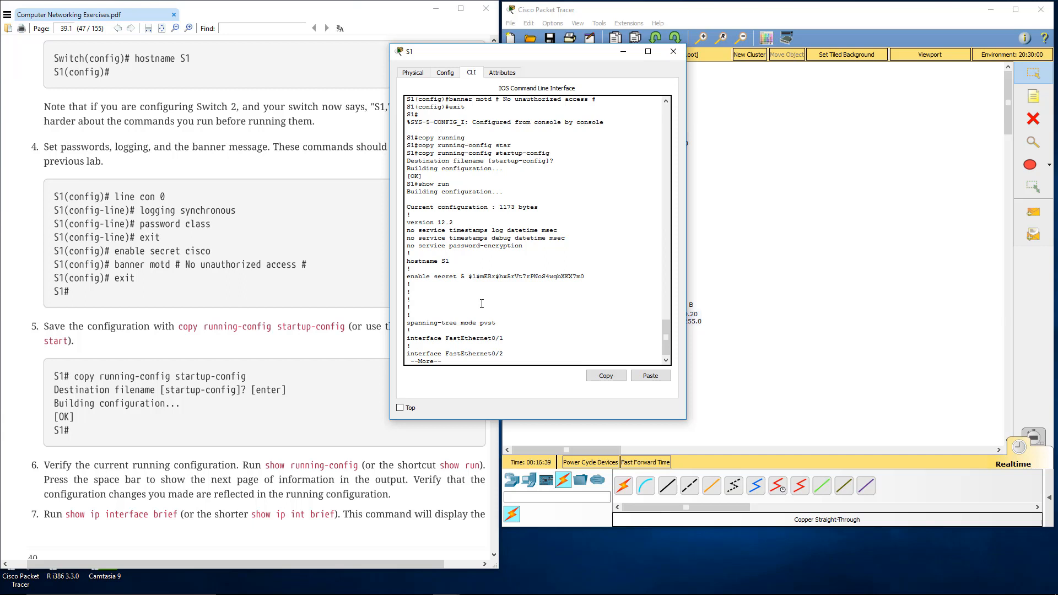
key("space")
key("space")
key("space")
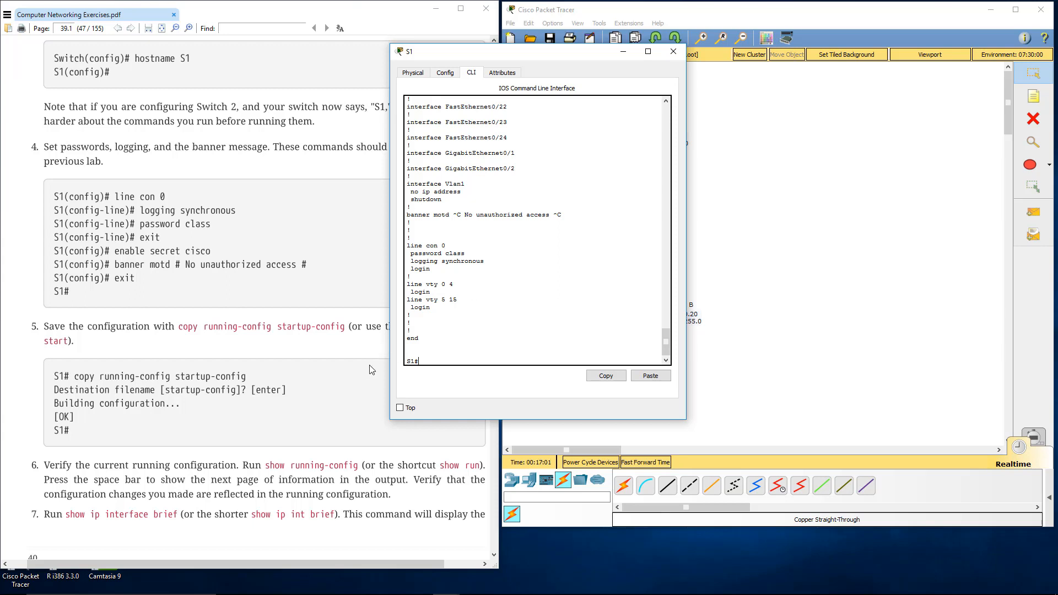
Step: Run show ip int brief on S1 and examine the interface list from FastEthernet0/1 onward
scroll(361, 373, "down", 1)
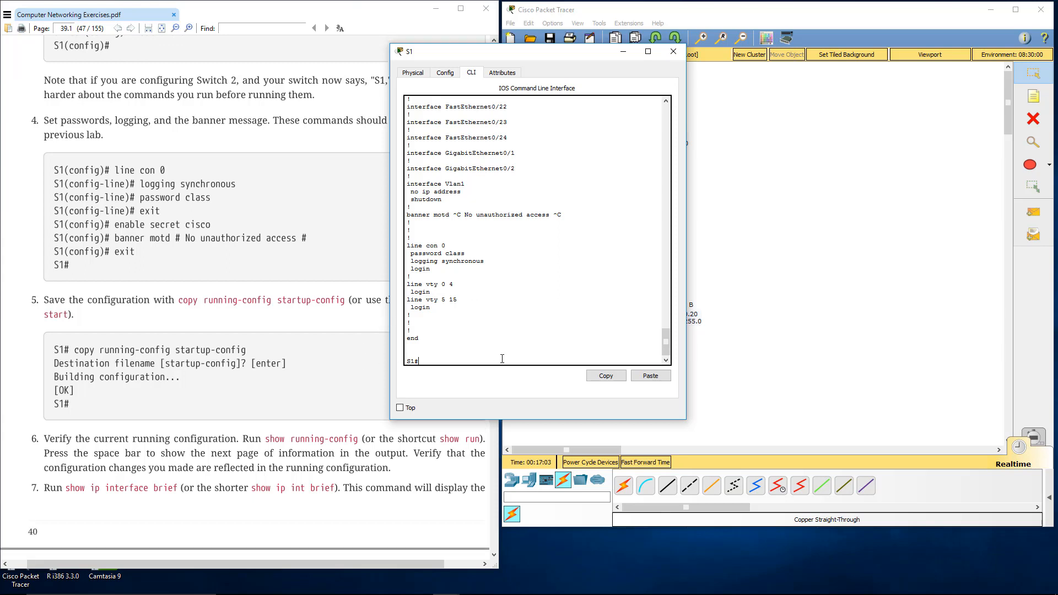
type("show ip int brief")
key("Return")
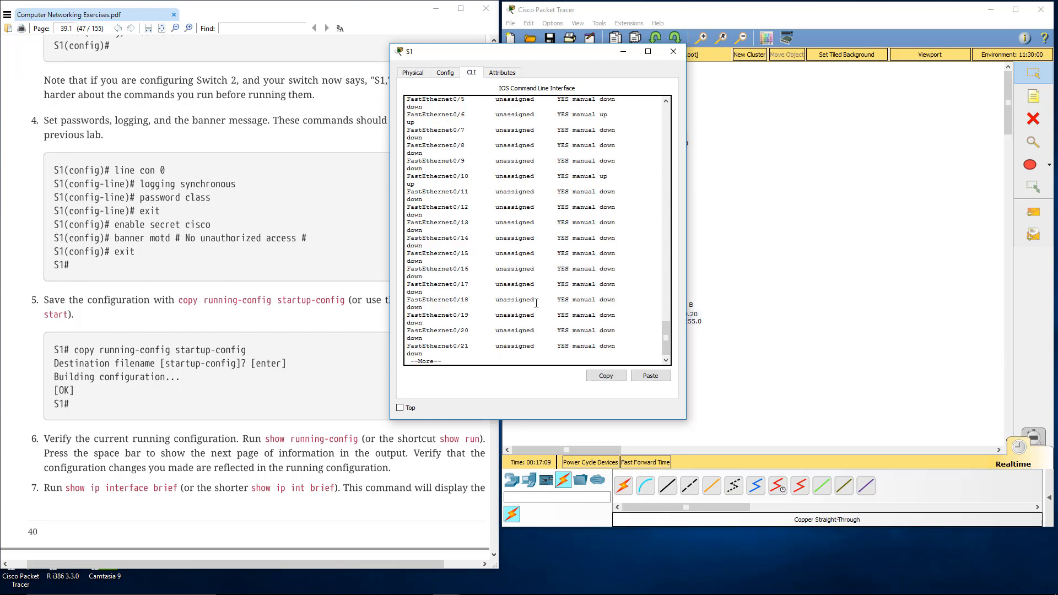
scroll(667, 274, "up", 5)
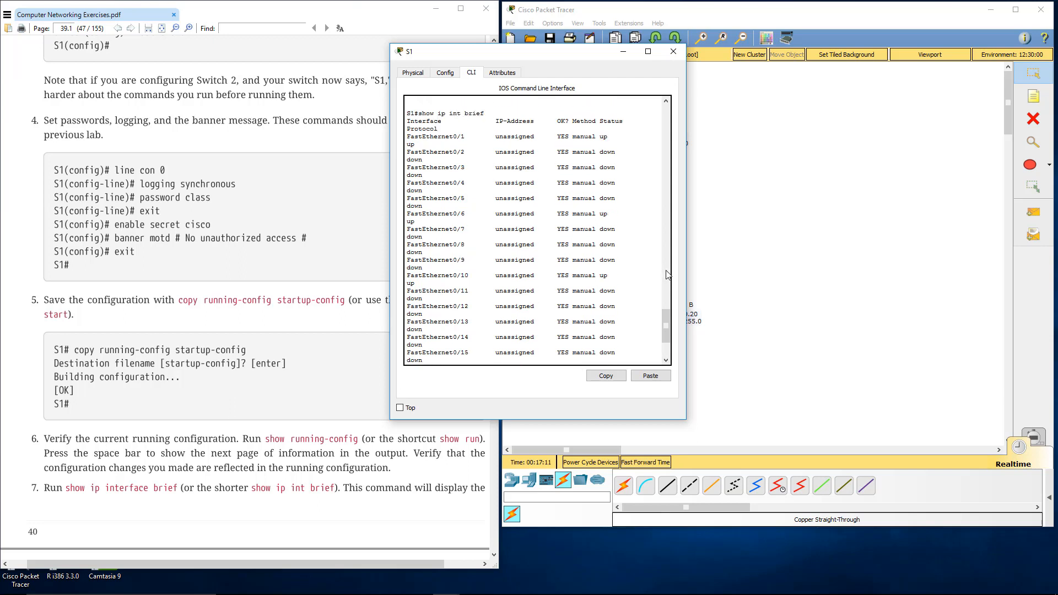
Step: Widen the S1 window and examine the FastEthernet0/1, 0/6 and 0/10 rows, continuing to the end of the interface list
left_click_drag(685, 266, 751, 260)
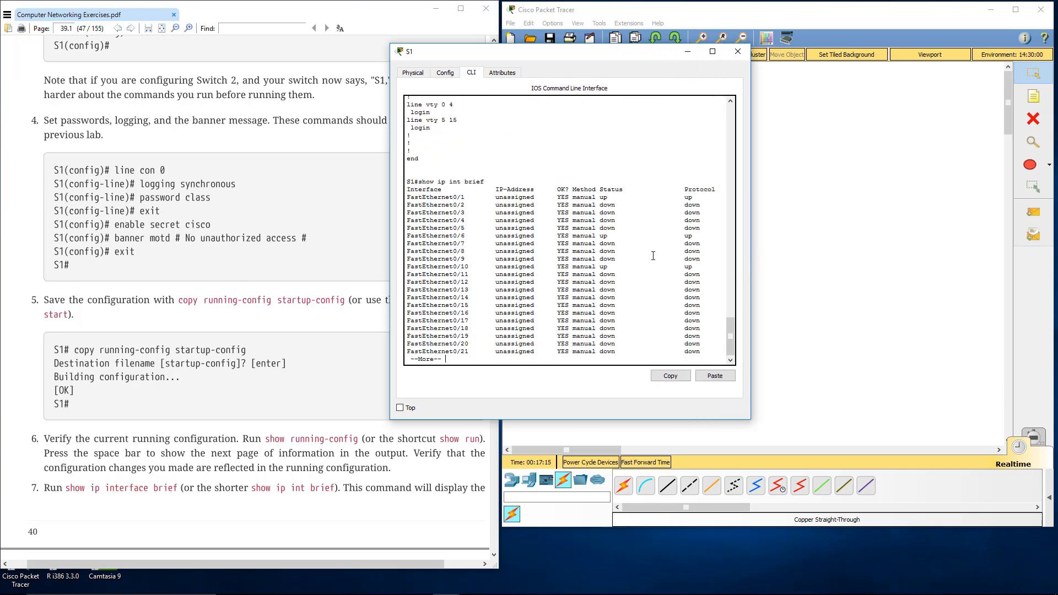
left_click_drag(431, 196, 695, 196)
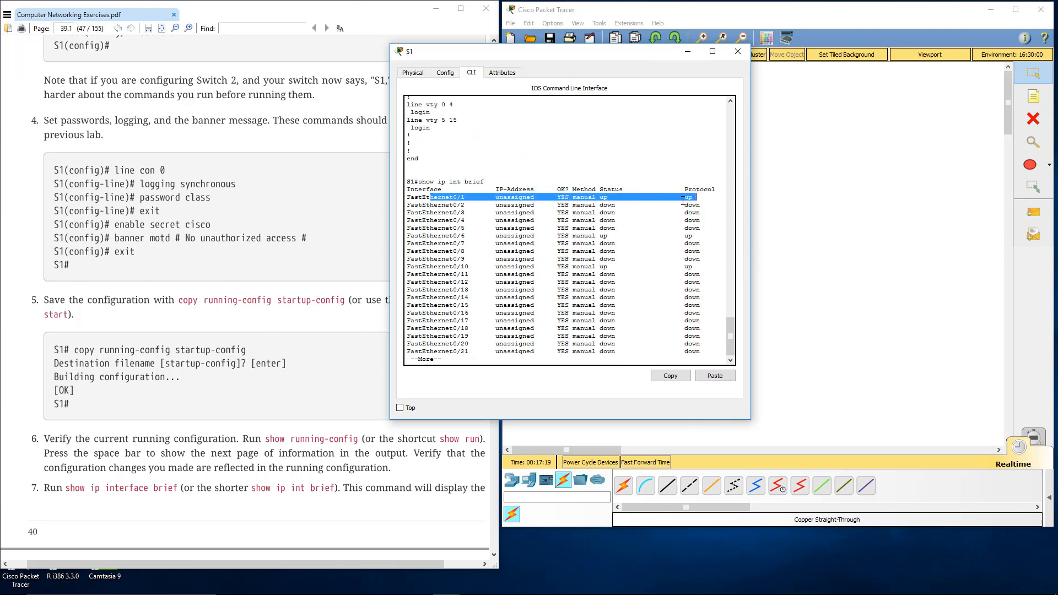
left_click_drag(430, 235, 720, 235)
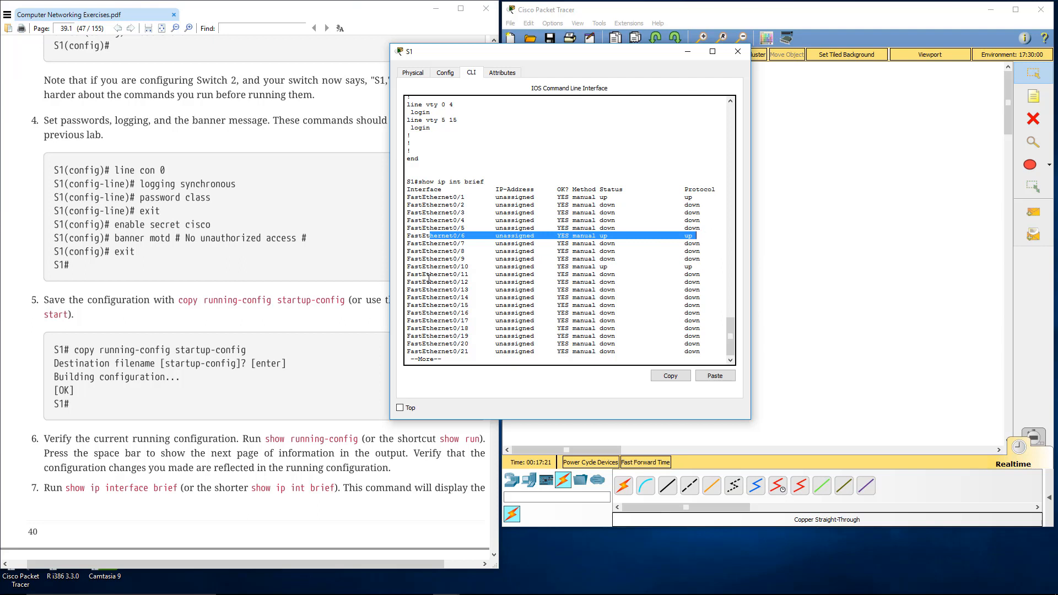
left_click_drag(427, 266, 693, 266)
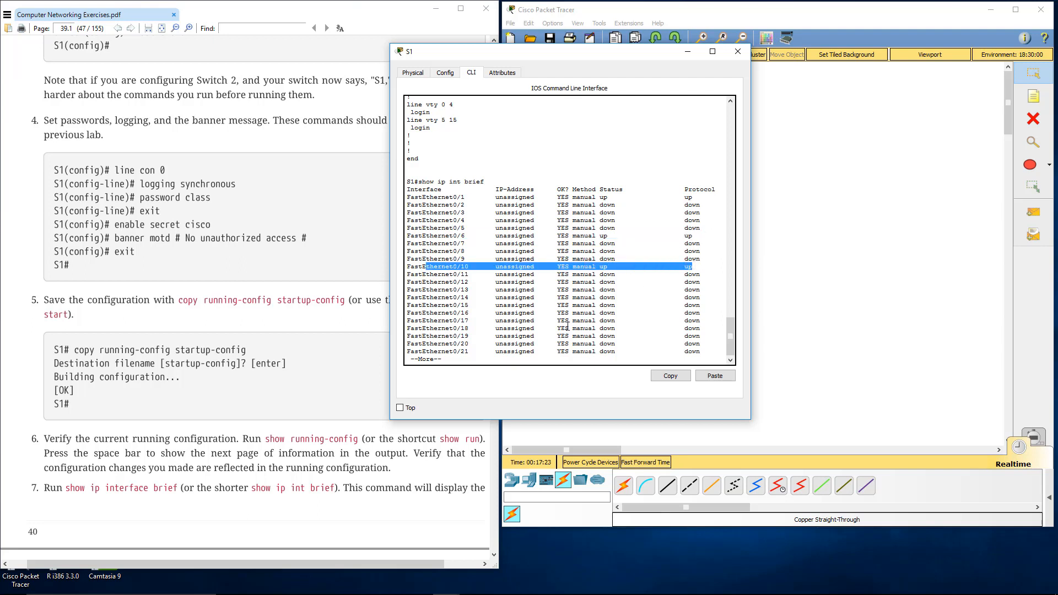
left_click(568, 326)
key("space")
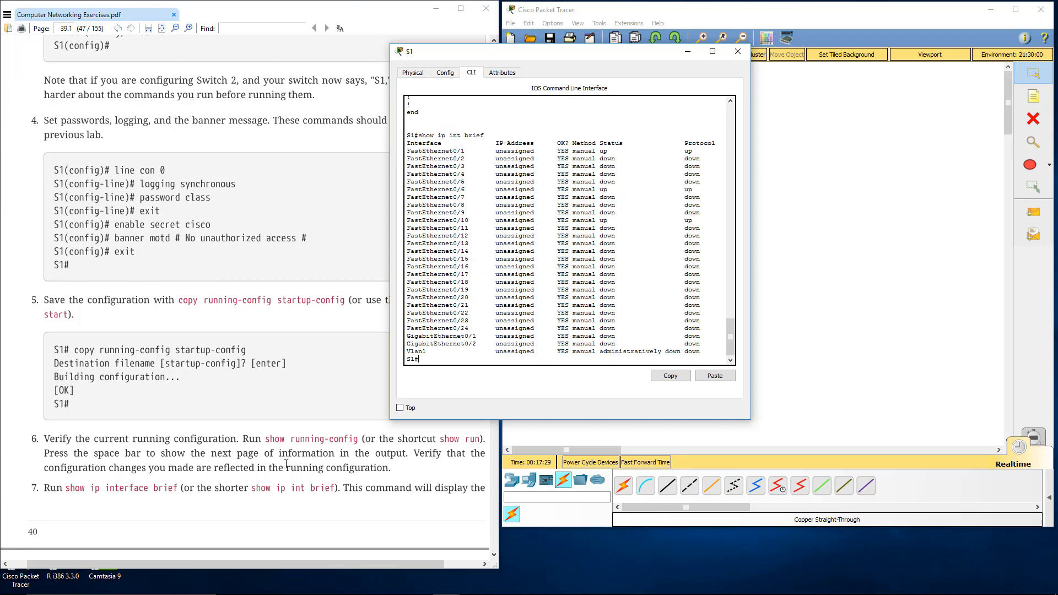
Step: Read the expected show ip interface brief output for Switch 1 in the exercise PDF, checking its FastEthernet0/10 row
left_click(220, 461)
scroll(220, 461, "down", 5)
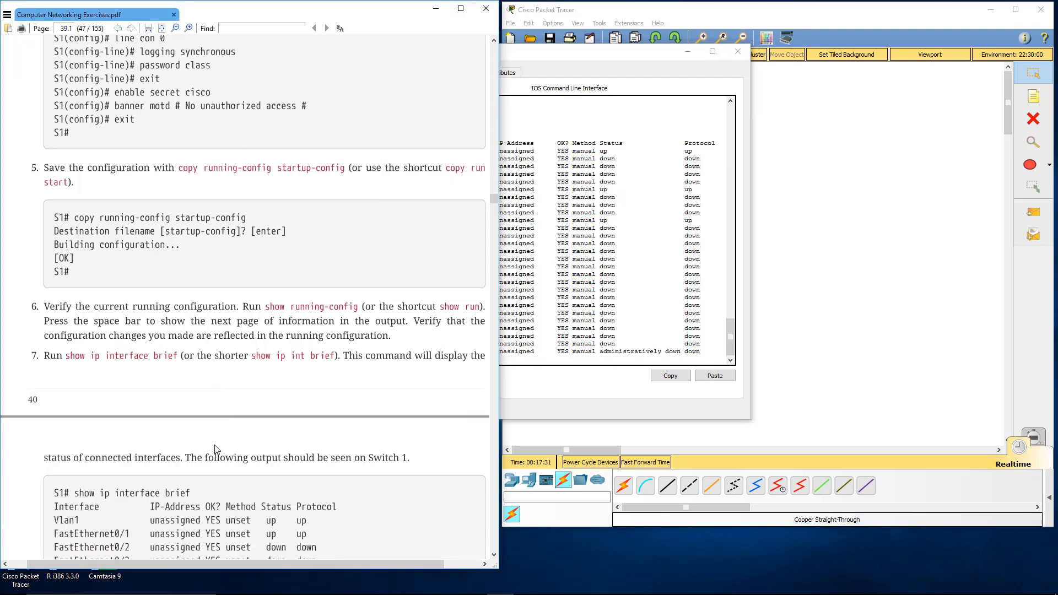
scroll(215, 441, "down", 4)
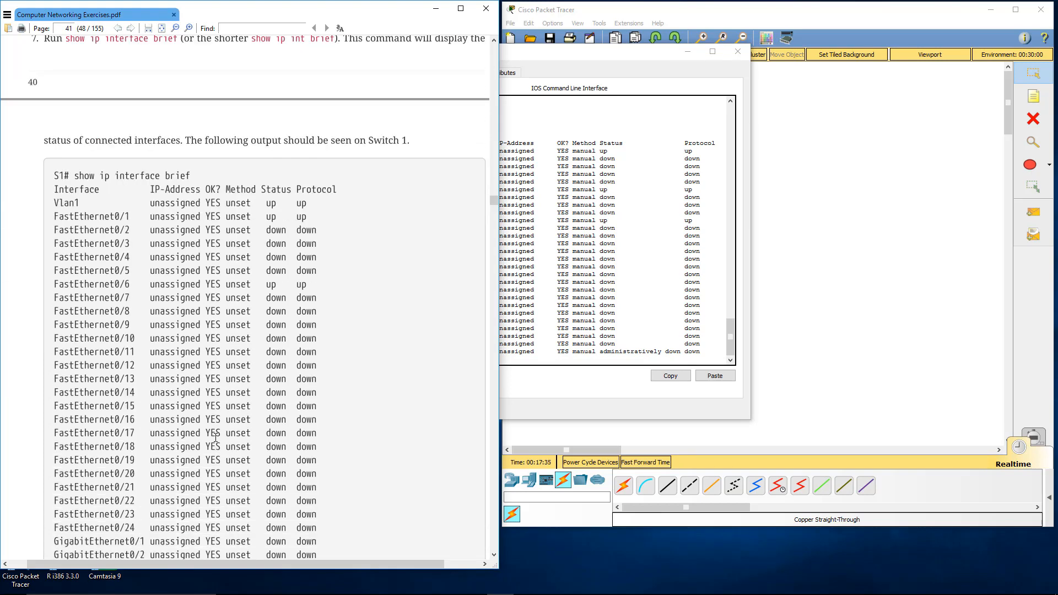
scroll(215, 438, "down", 1)
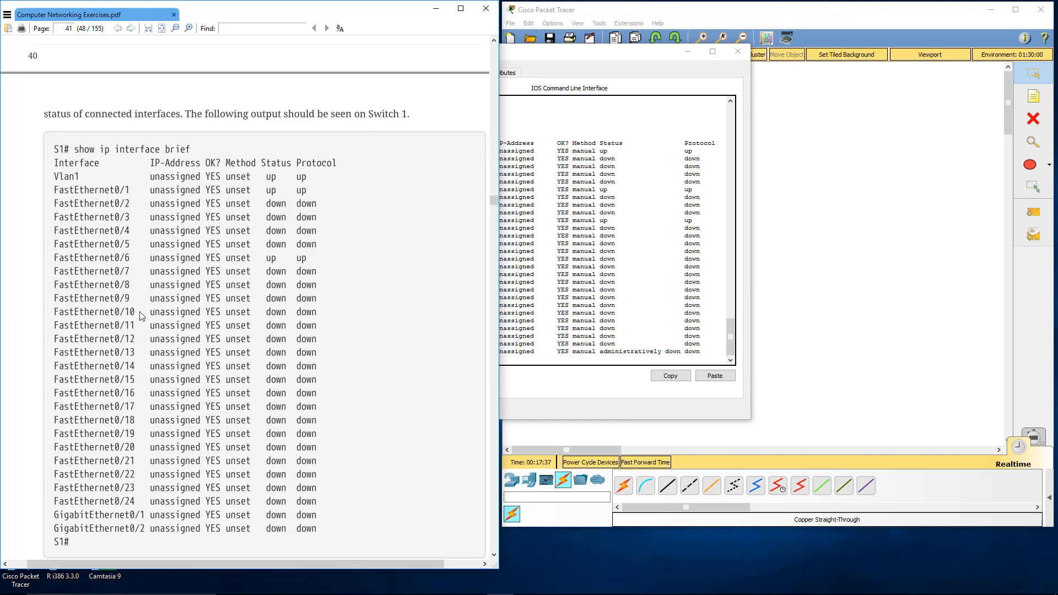
left_click_drag(84, 244, 270, 368)
left_click(117, 302)
left_click_drag(64, 312, 318, 314)
left_click(321, 315)
Step: Read the PDF's explanation of the interface status values and recheck the FastEthernet0/10 status in the sample output
scroll(319, 300, "down", 2)
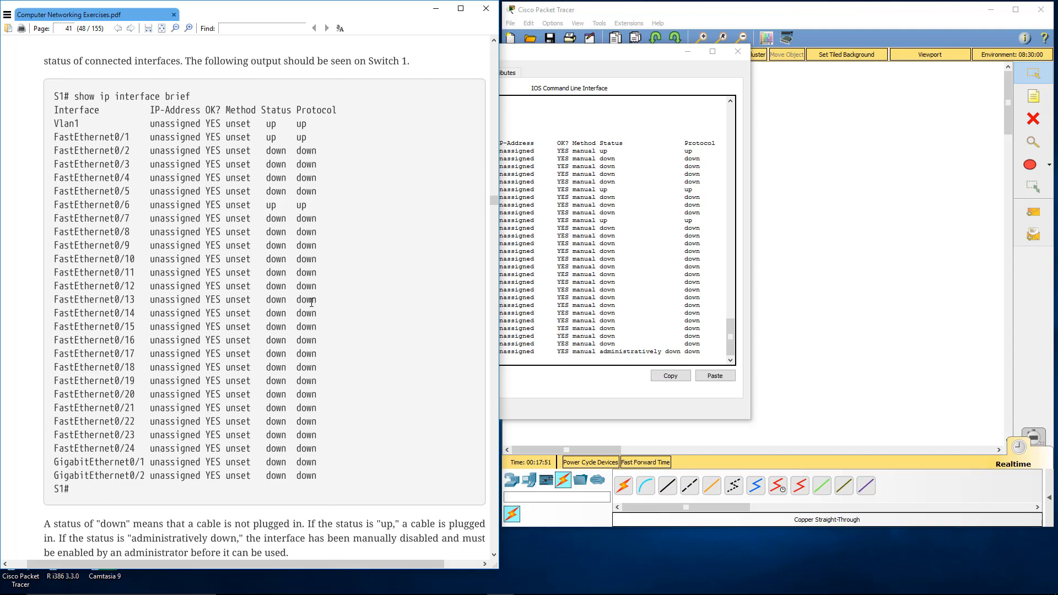
scroll(311, 303, "down", 3)
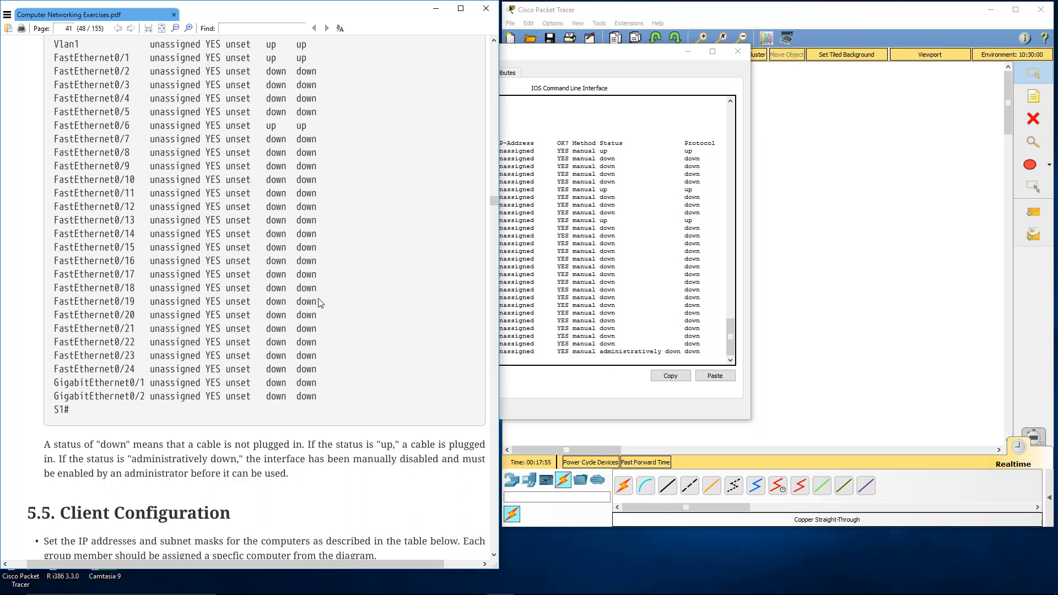
left_click_drag(127, 181, 307, 180)
left_click(309, 181)
scroll(317, 182, "right", 2)
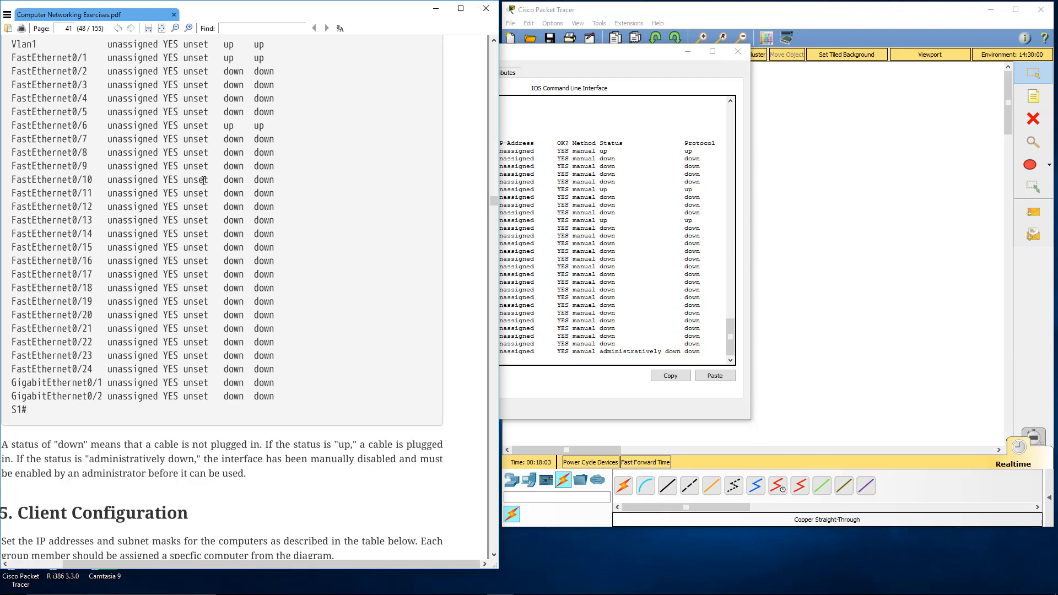
left_click_drag(204, 180, 261, 188)
left_click(249, 246)
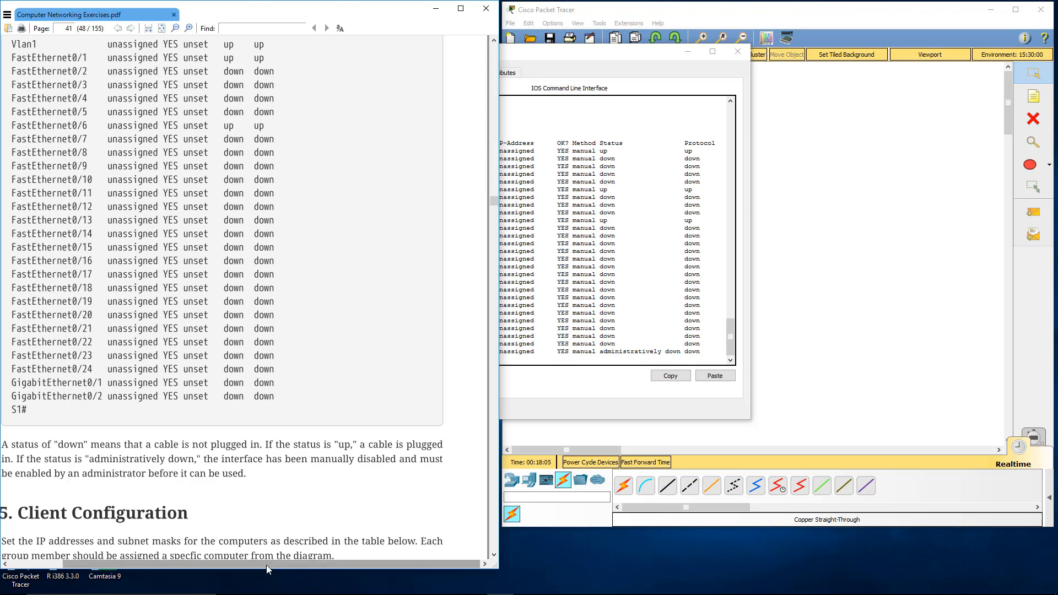
left_click_drag(266, 564, 242, 564)
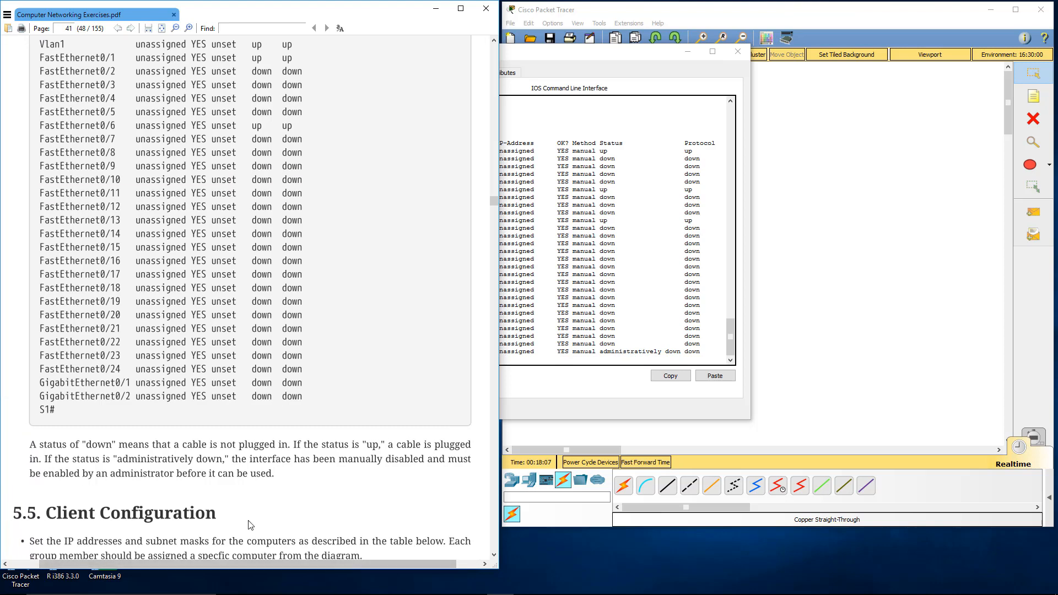
Step: Examine the Status column in S1's interface list for FastEthernet0/1 and Vlan1
left_click(527, 331)
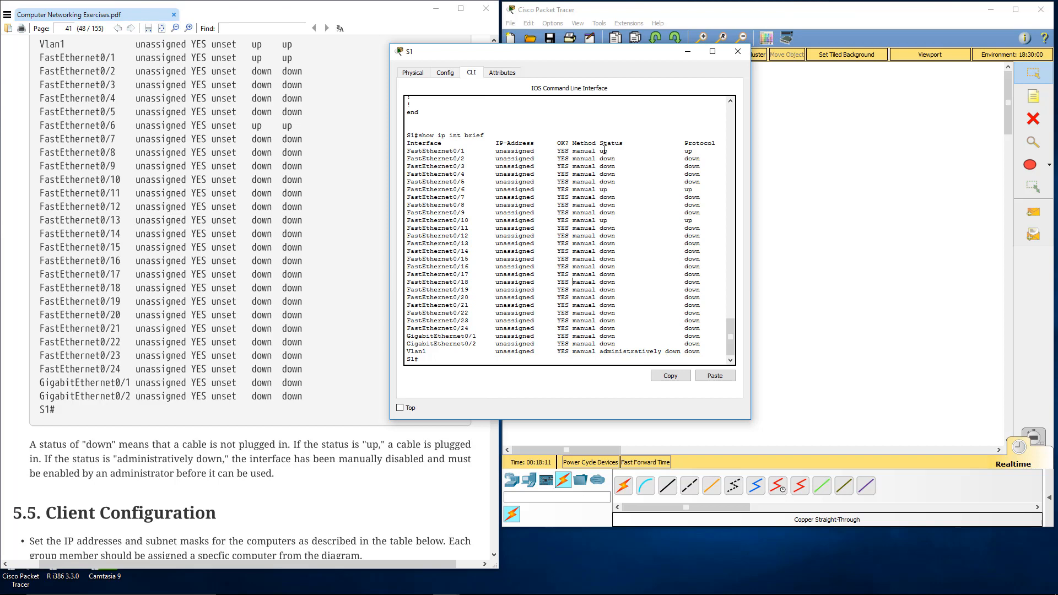
left_click_drag(599, 150, 609, 150)
left_click(605, 171)
left_click_drag(600, 352, 678, 352)
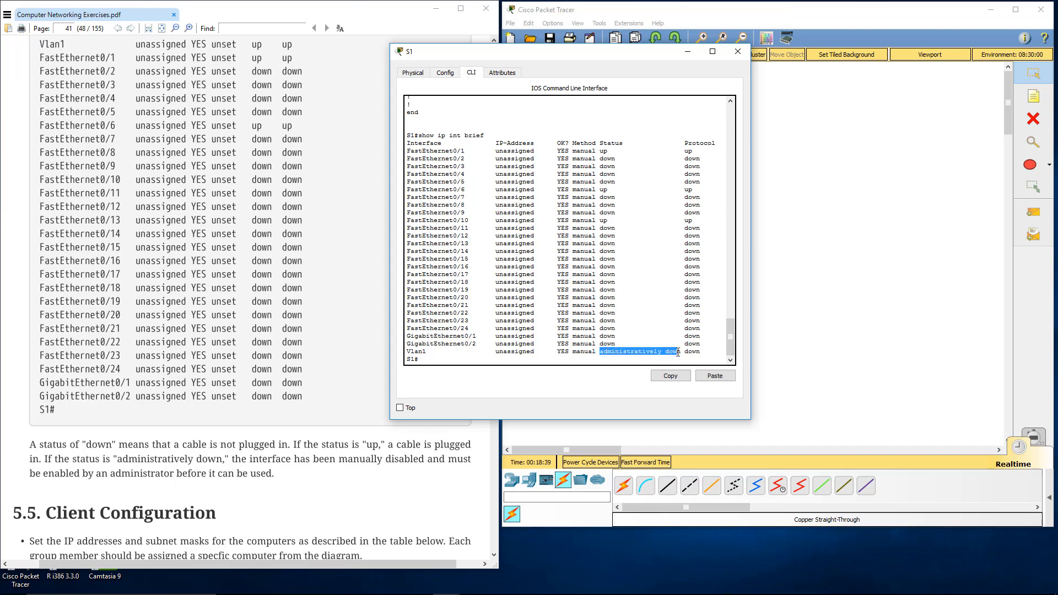
left_click(678, 352)
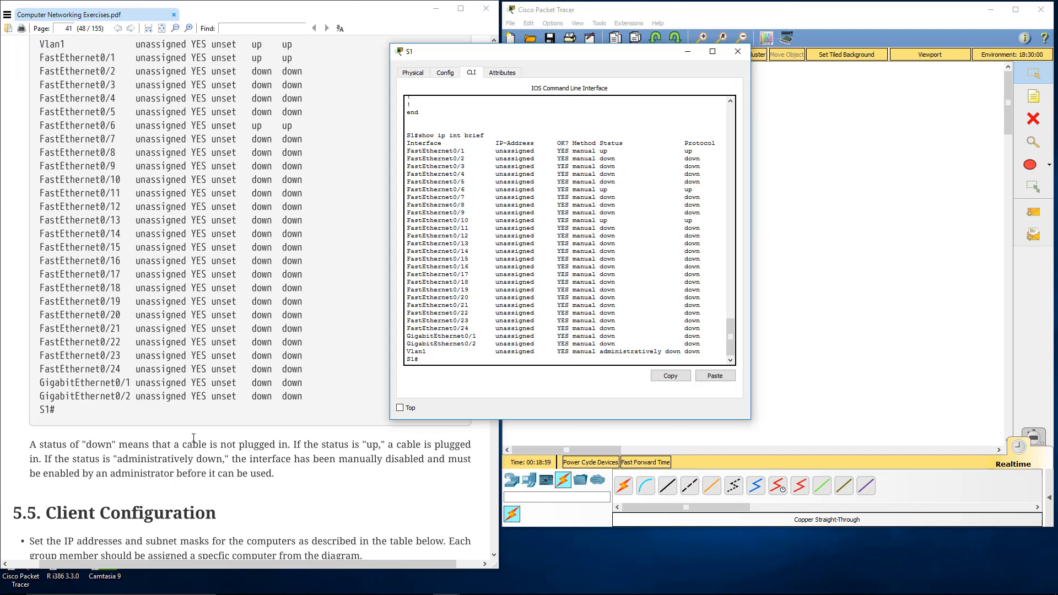
Step: Go back to section 5.4 Switch Configuration in the PDF, close S1 and open the S2 switch's command line
left_click(273, 420)
scroll(273, 421, "up", 15)
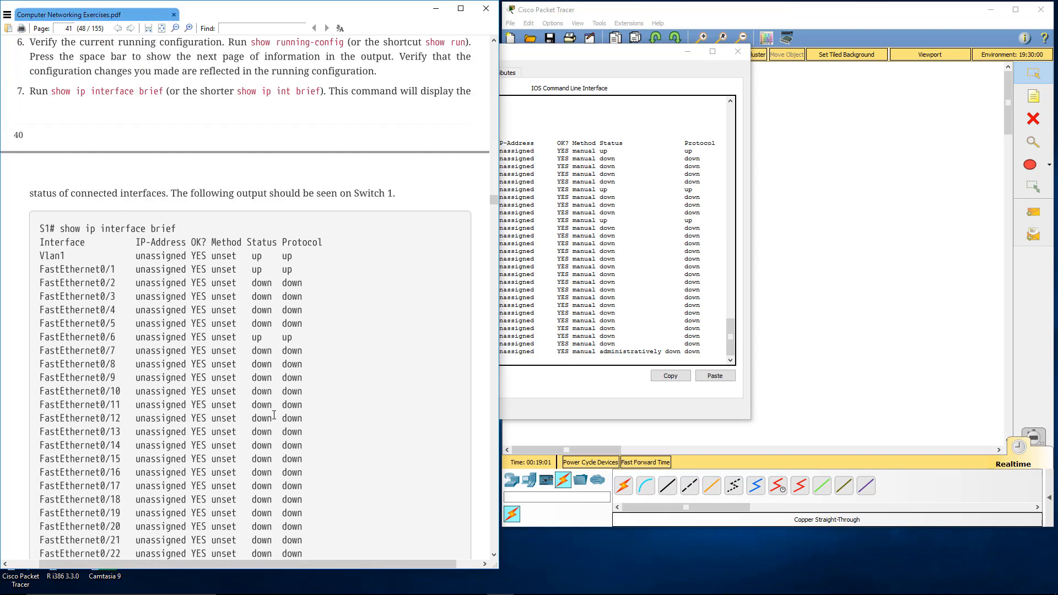
scroll(270, 416, "up", 6)
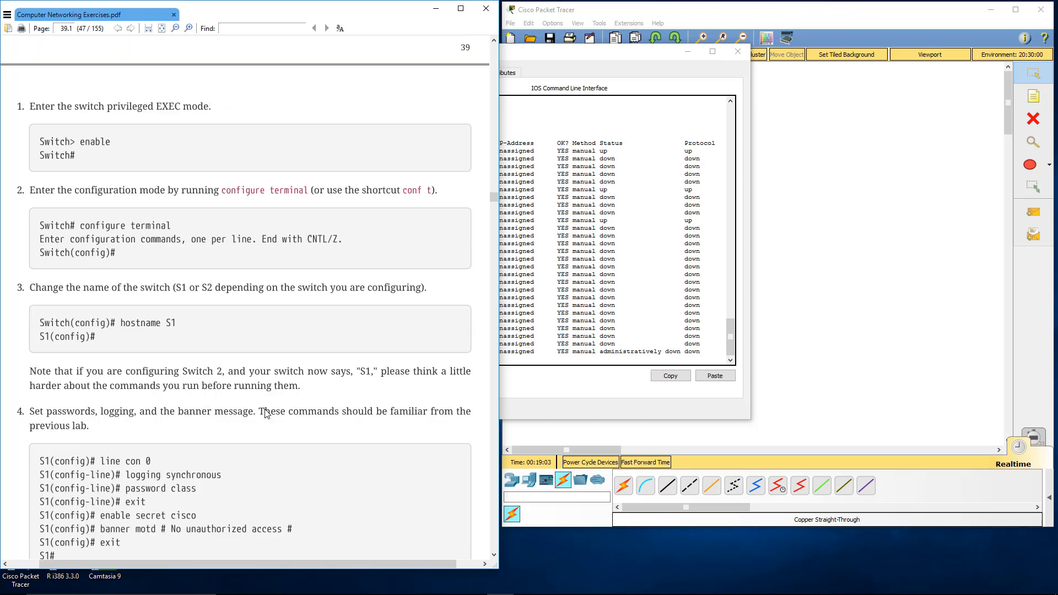
scroll(265, 413, "up", 6)
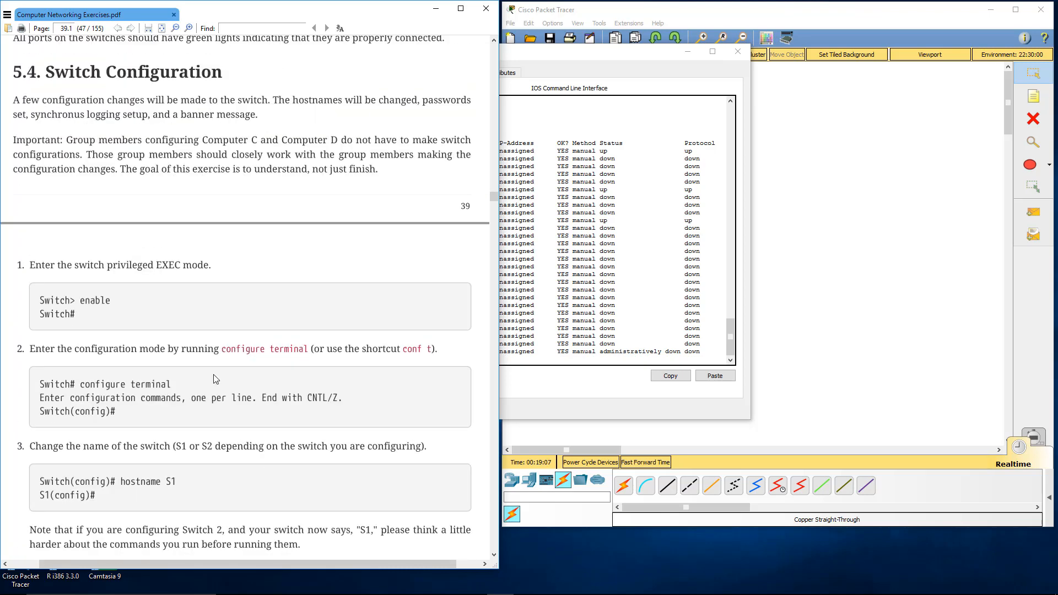
scroll(215, 379, "down", 1)
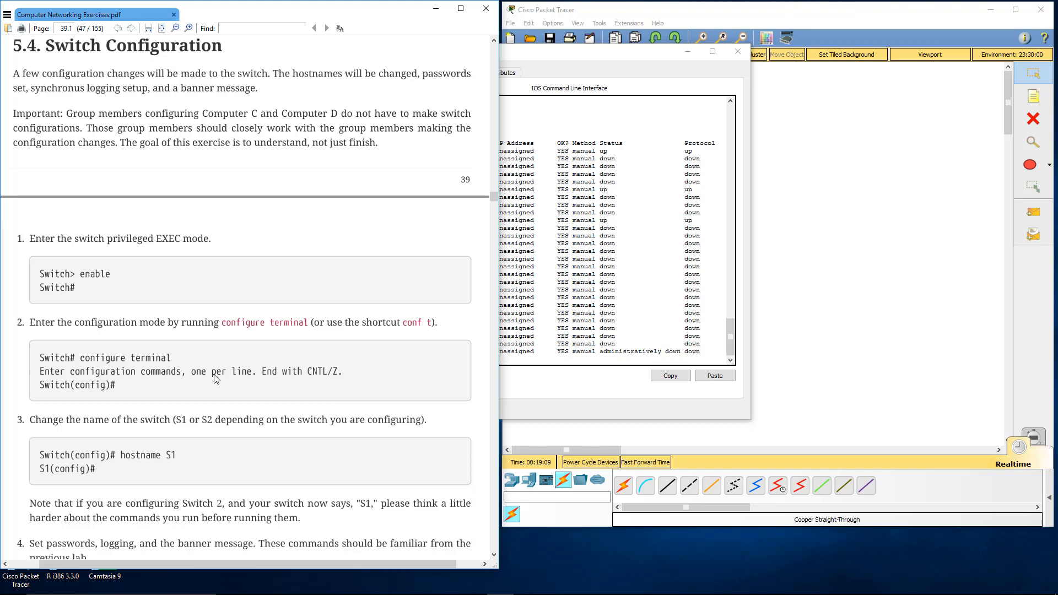
left_click(738, 53)
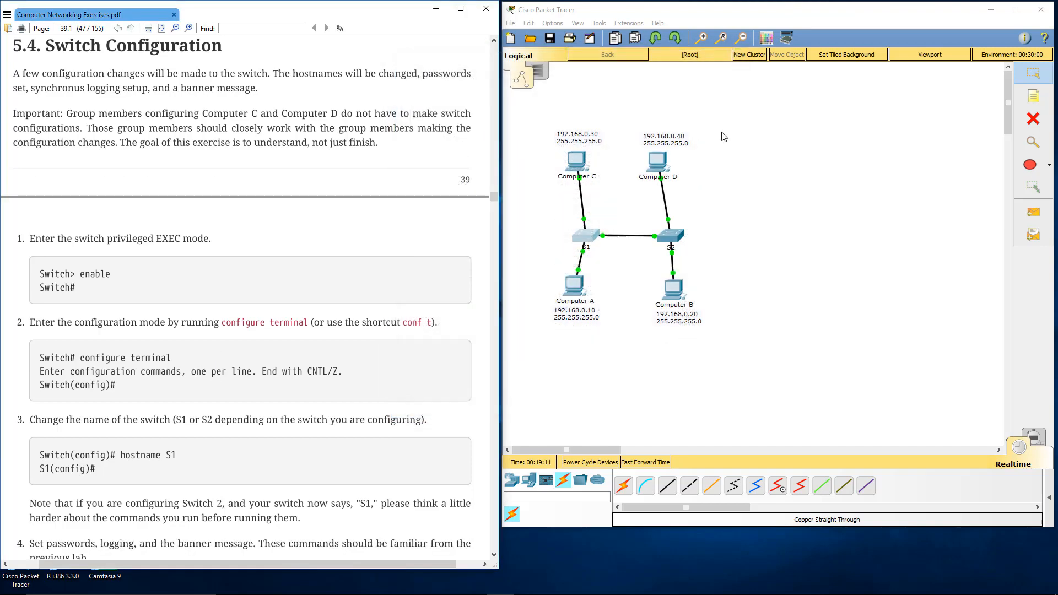
left_click(675, 239)
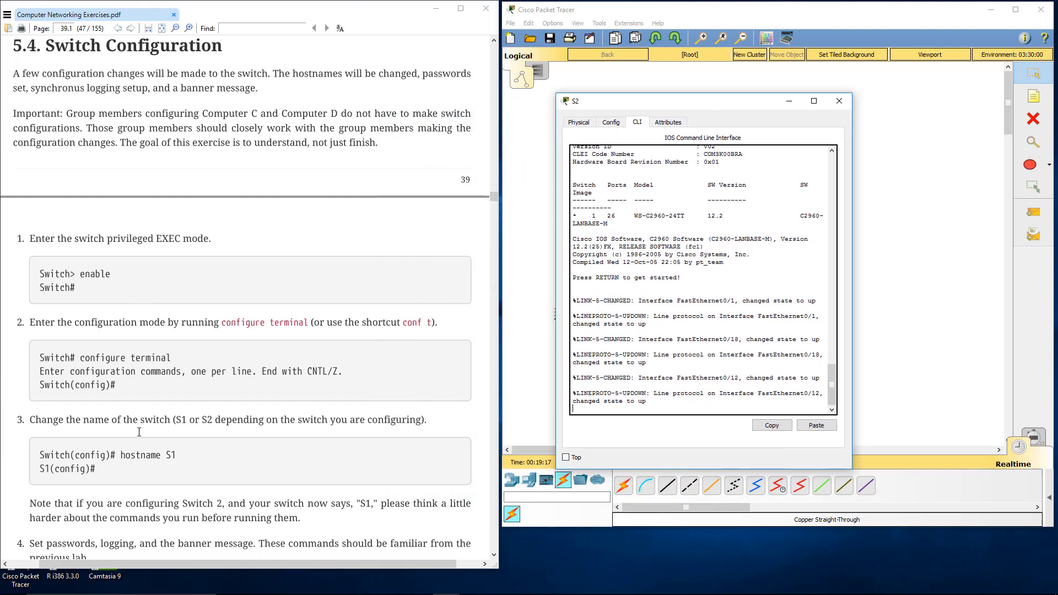
scroll(138, 325, "down", 1)
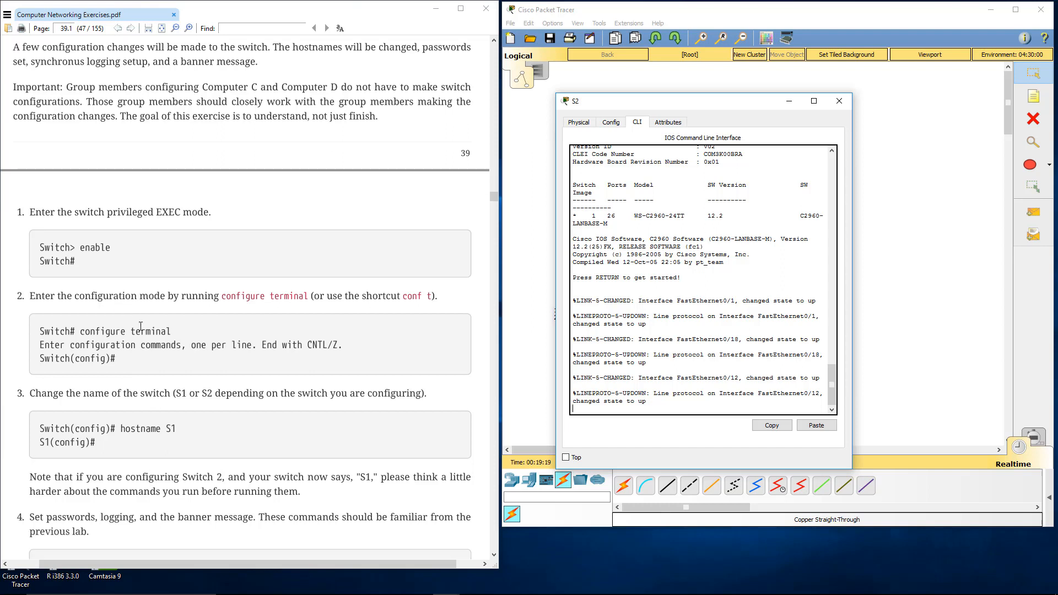
Step: Enter privileged EXEC mode and global configuration mode on the second switch and set its hostname to S2
key("Return")
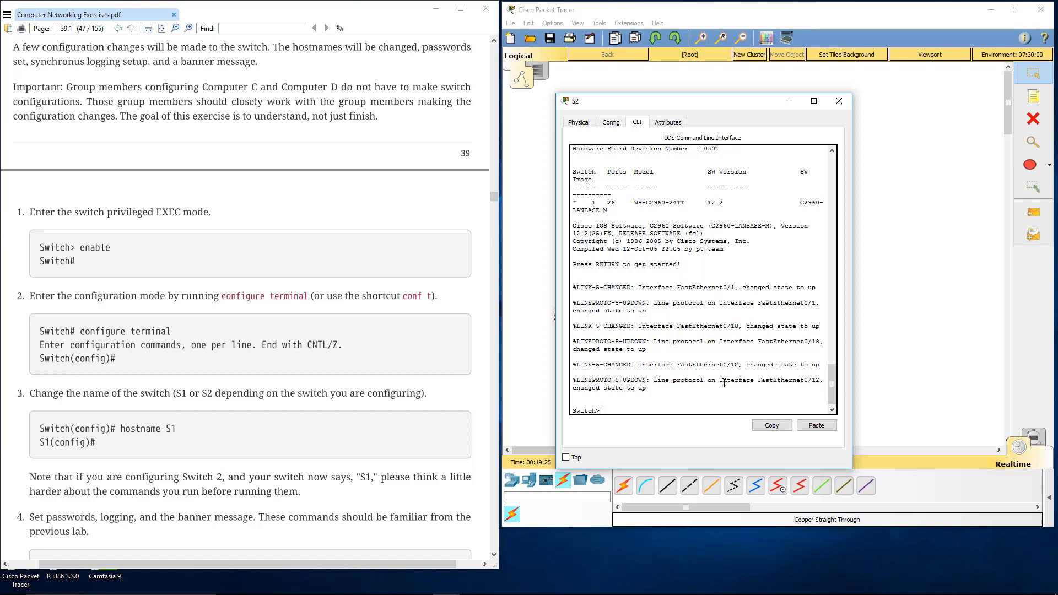
type("en")
key("Return")
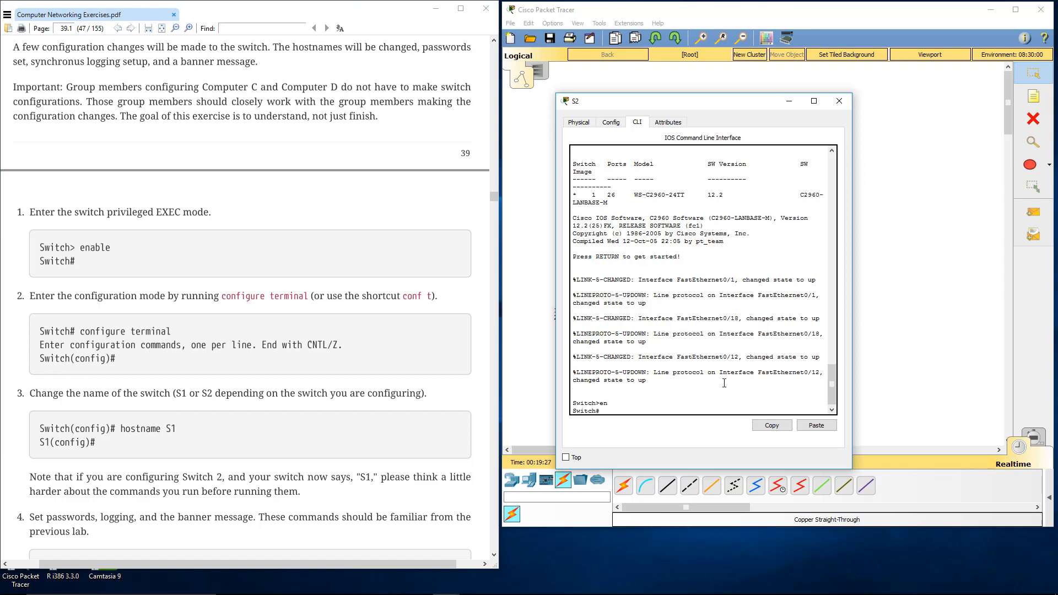
type("confi")
type("g t")
key("Return")
type("hostnam")
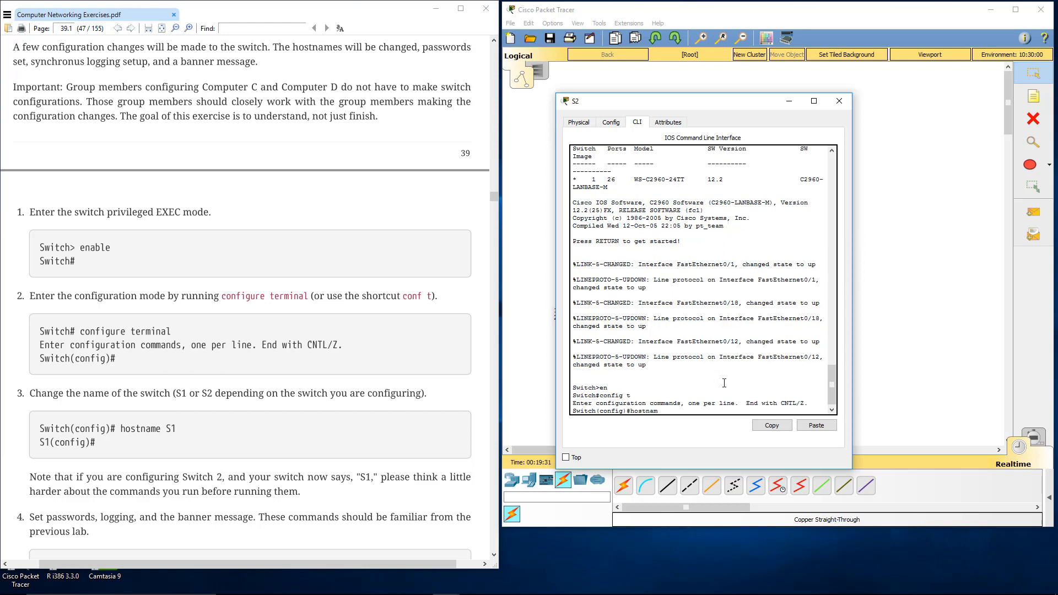
type("e S2")
key("Return")
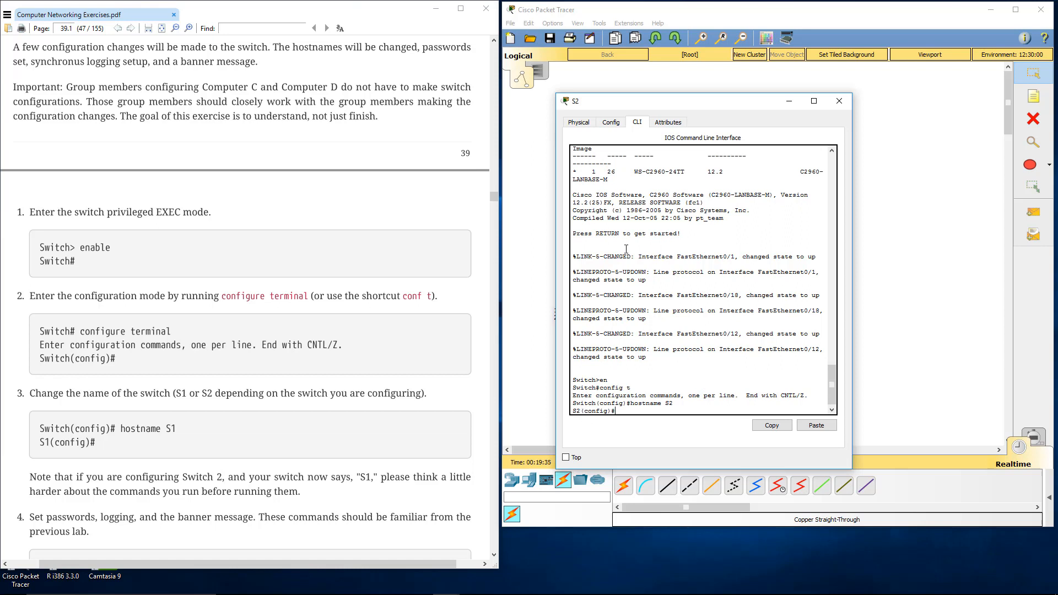
Step: Move the S2 window clear of the topology, enter line con 0 configuration and enable logging synchronous
left_click_drag(650, 104, 734, 93)
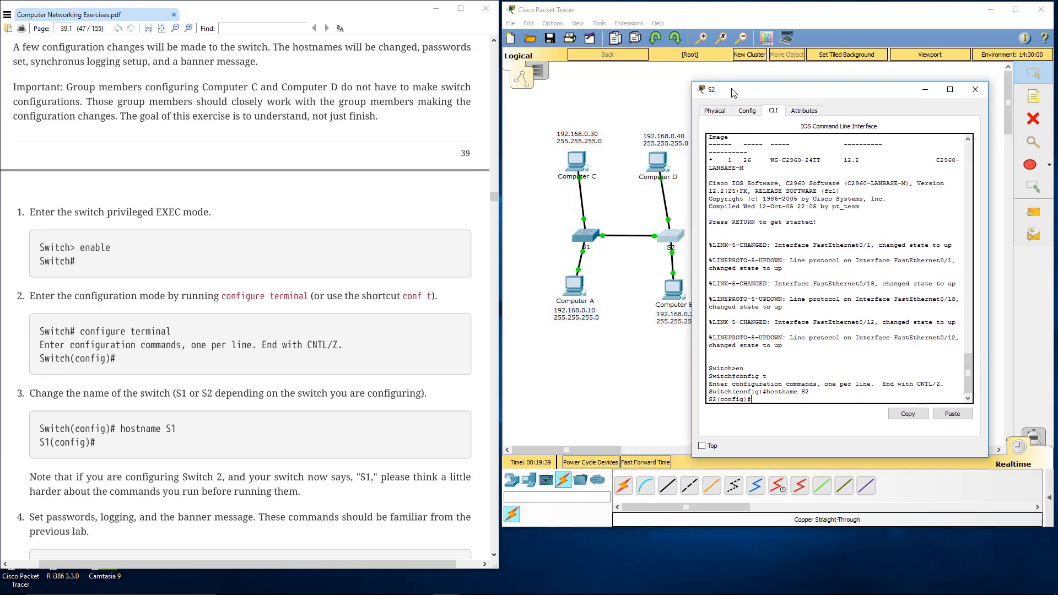
scroll(194, 358, "down", 5)
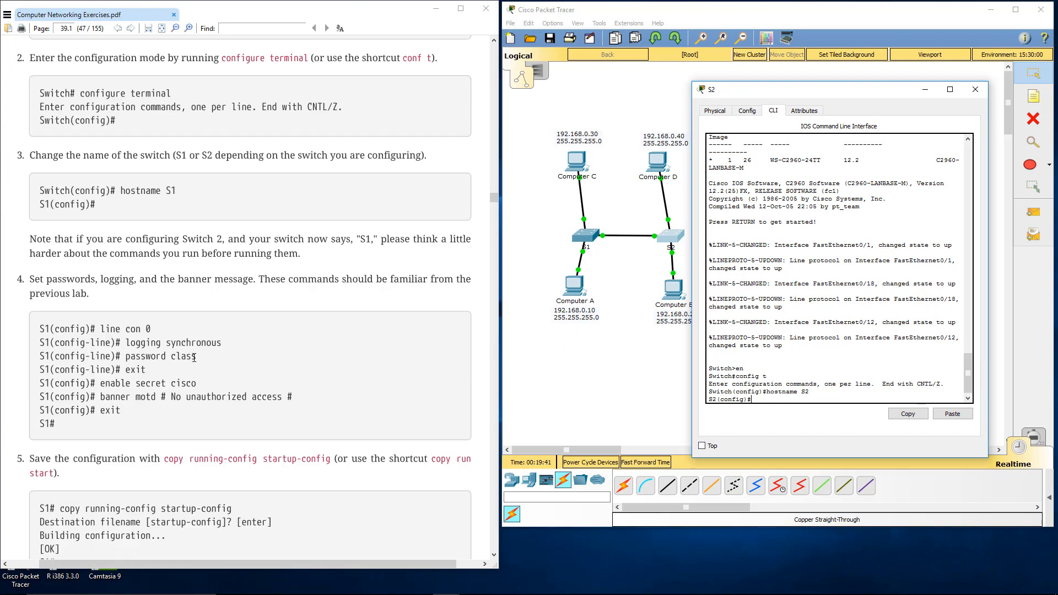
scroll(194, 358, "down", 4)
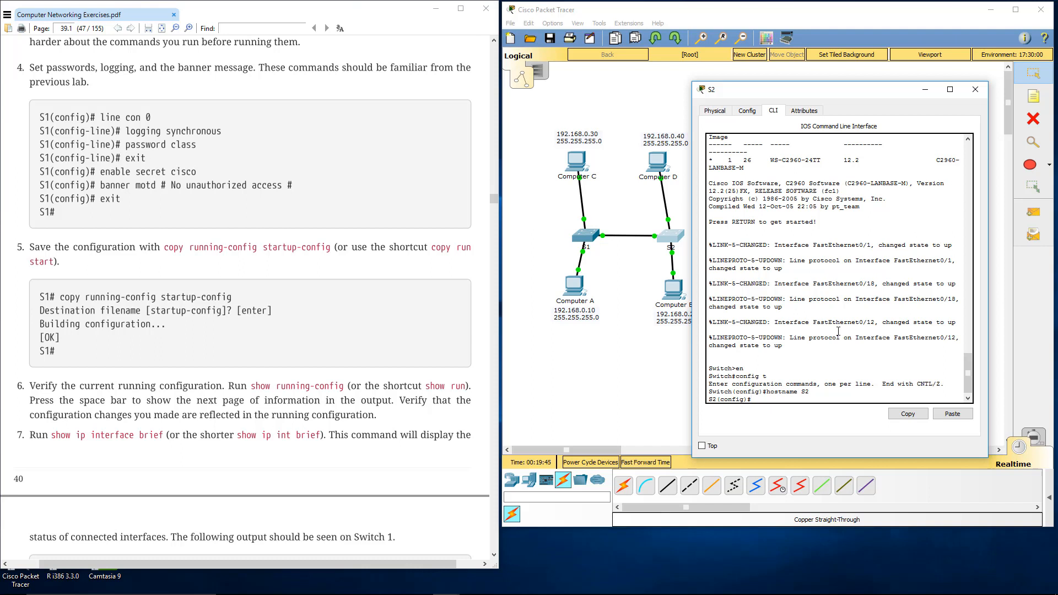
type("line con 0")
key("Return")
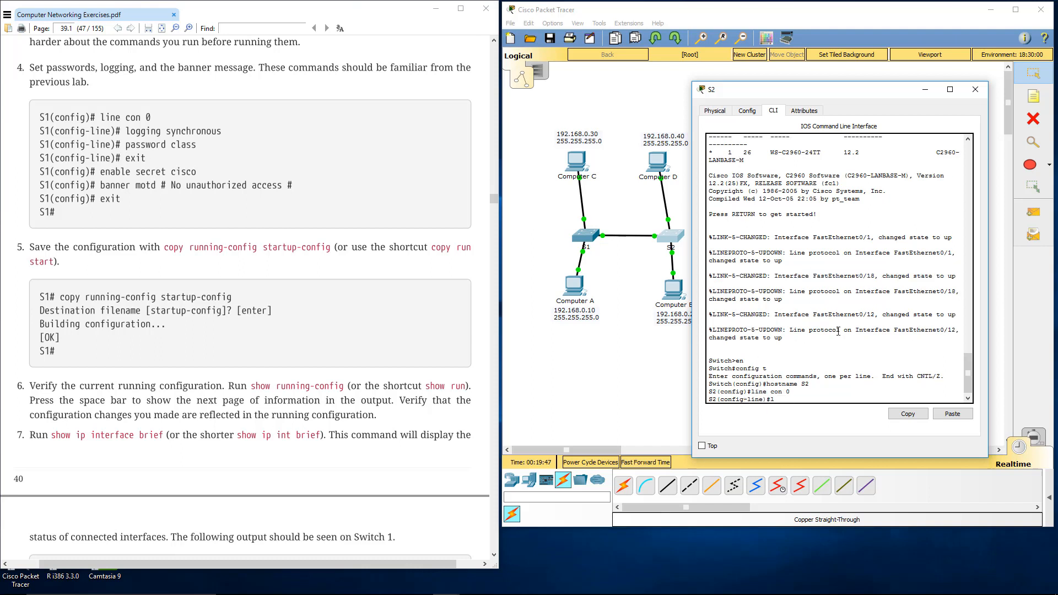
type("logging sy")
key("Tab")
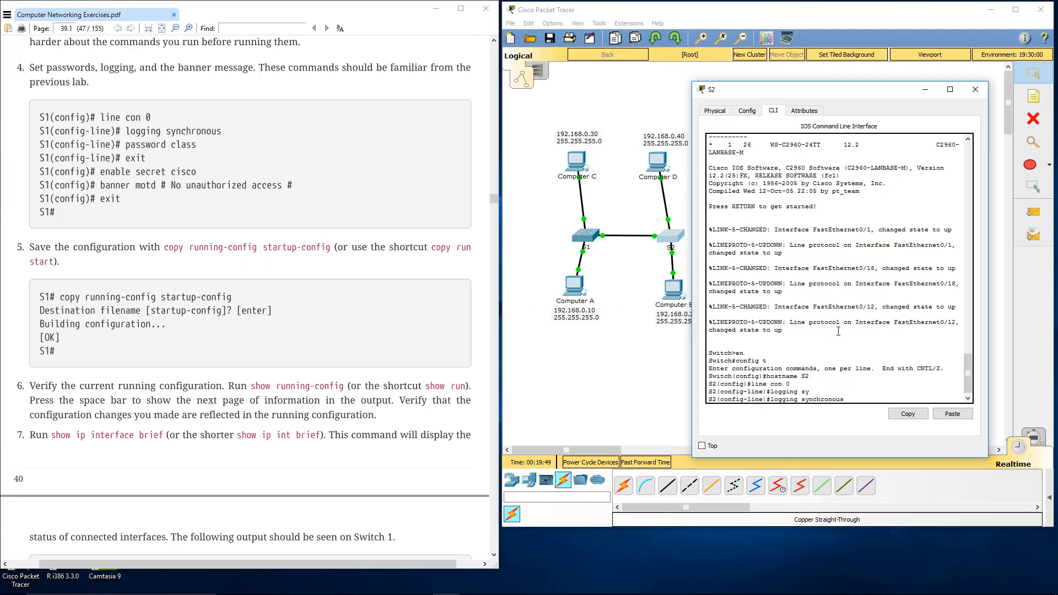
key("Return")
Step: Set the console line password on S2, exit line configuration and set the enable secret password
type("password class")
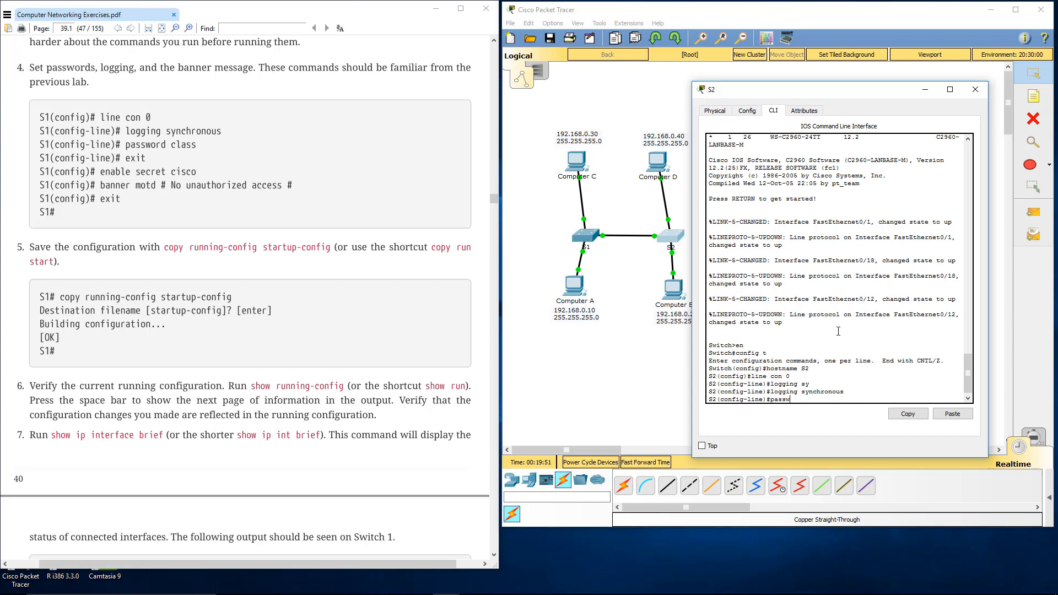
type("xit")
key("Return")
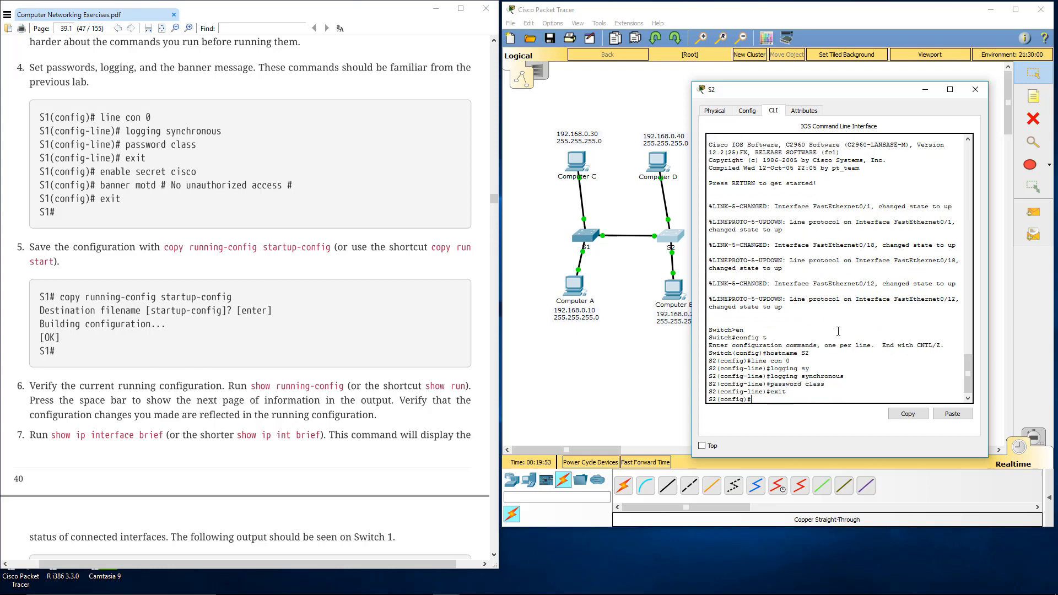
type("enable secret cisco")
key("Return")
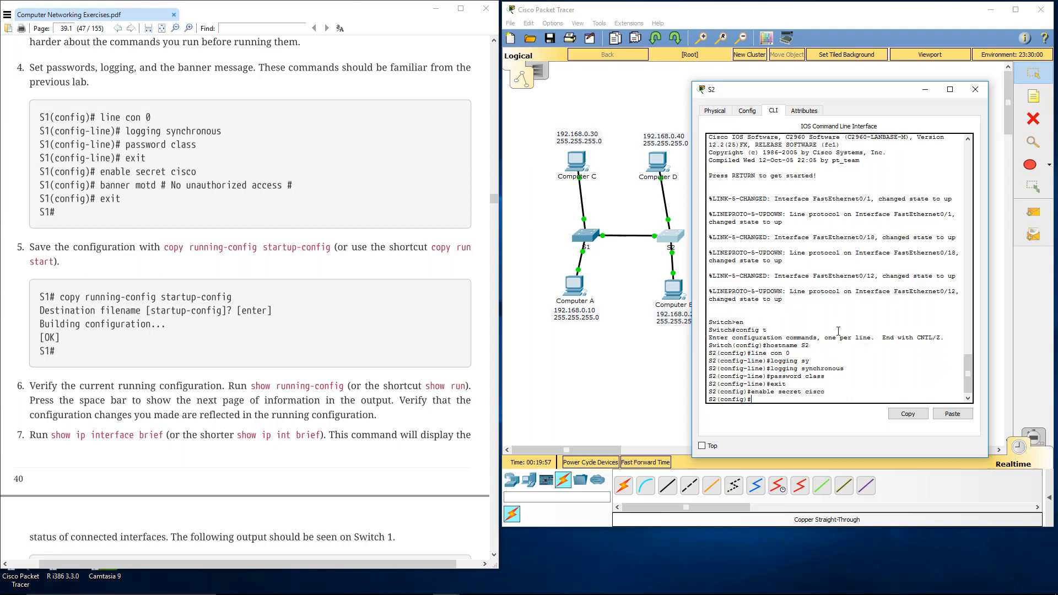
Step: Set the message-of-the-day banner on S2 to "No unauthorized access", using # as the delimiter
type("banner motd # No unathorized access")
key("Left")
key("Left")
key("Left")
key("Left")
type("u")
key("Return")
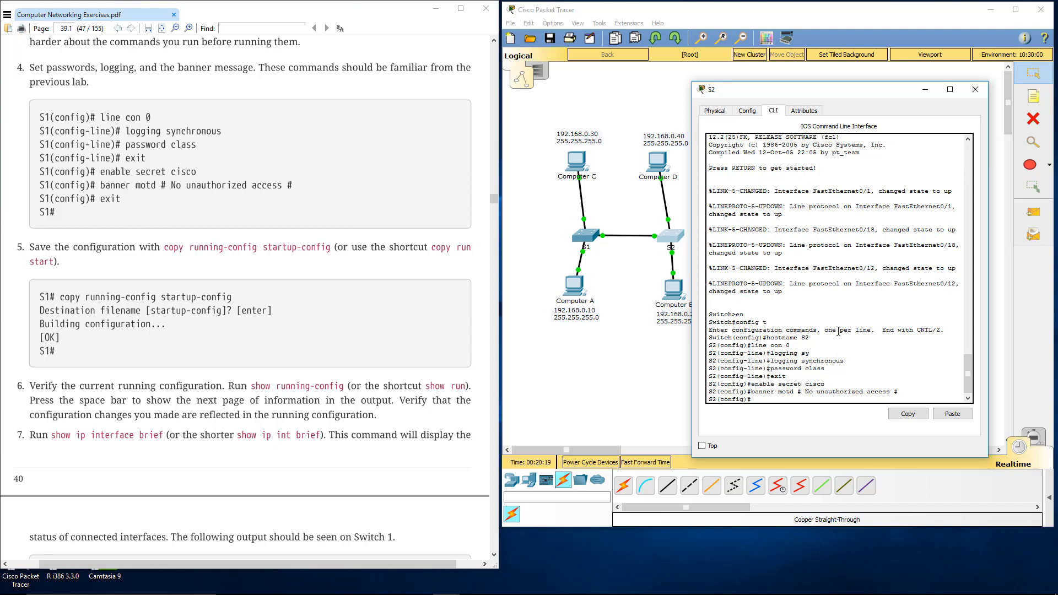
Step: Exit global configuration mode on S2 and copy running-config to startup-config, accepting the default destination filename
type("exit")
key("Return")
type("copy")
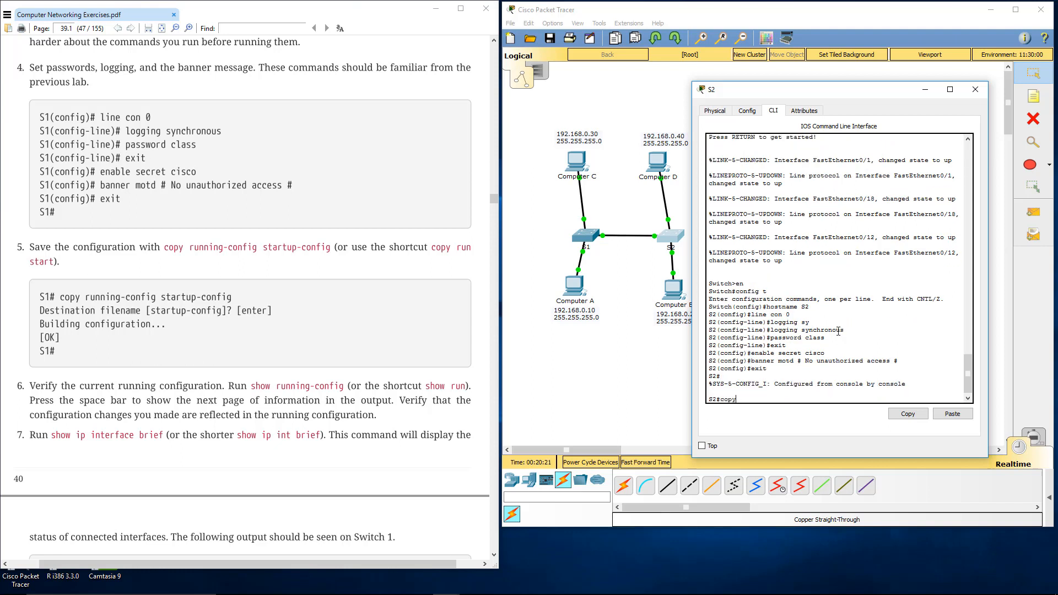
type(" run")
key("Tab")
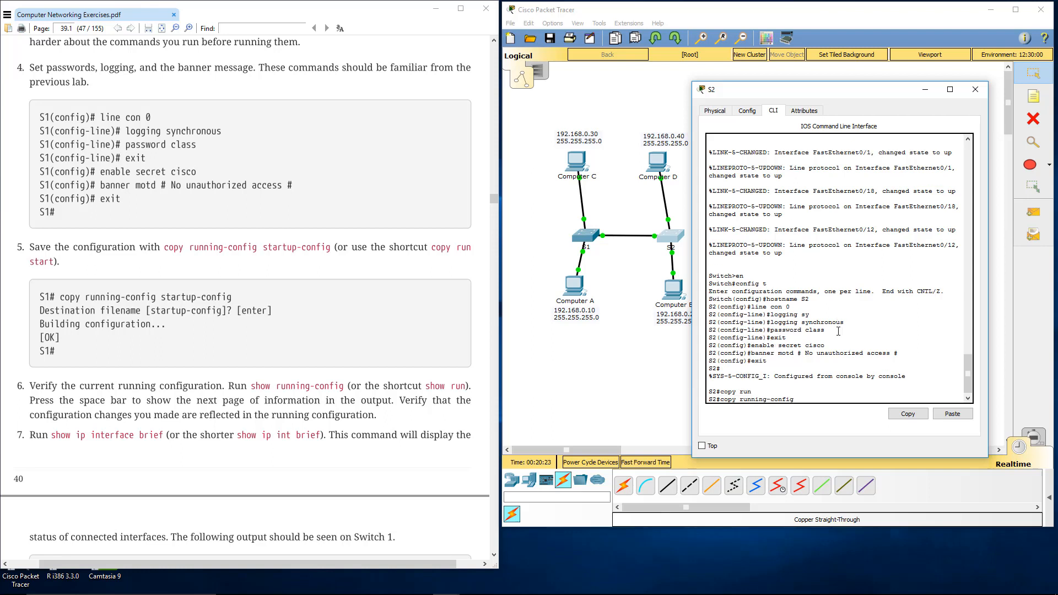
type("sta")
key("Tab")
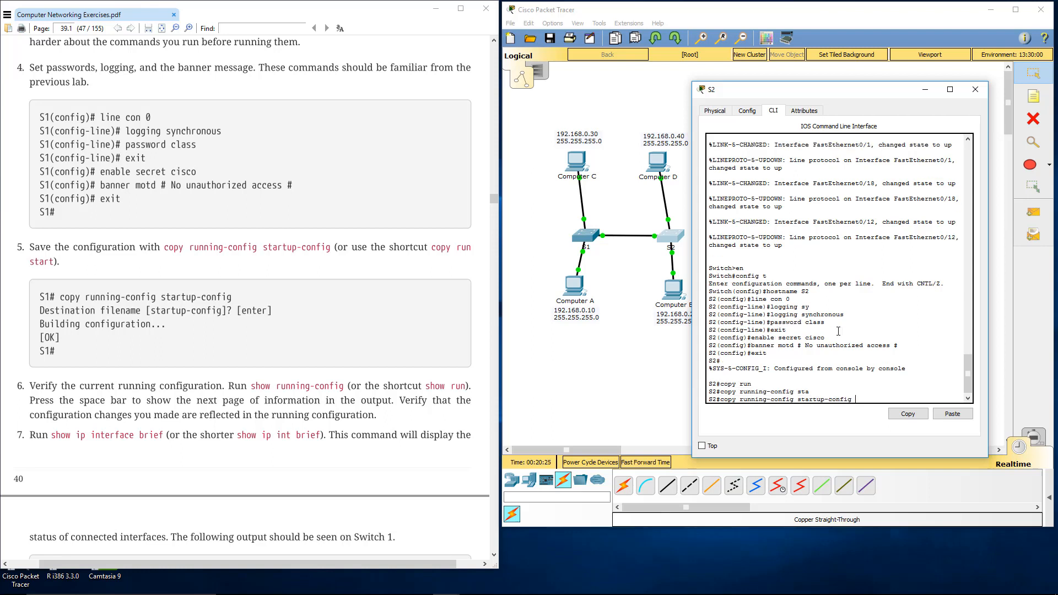
key("Return")
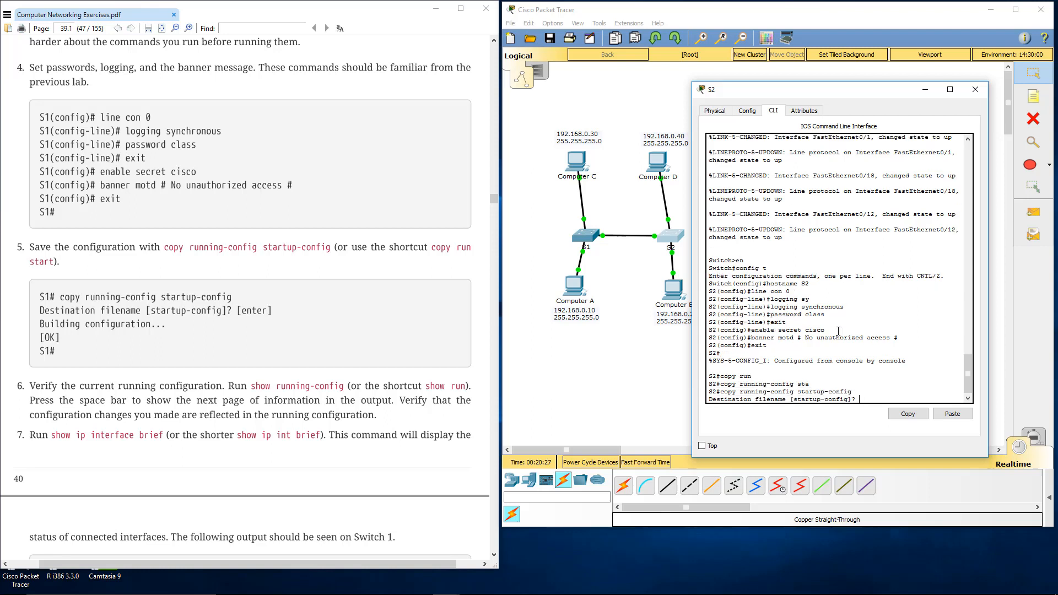
key("Return")
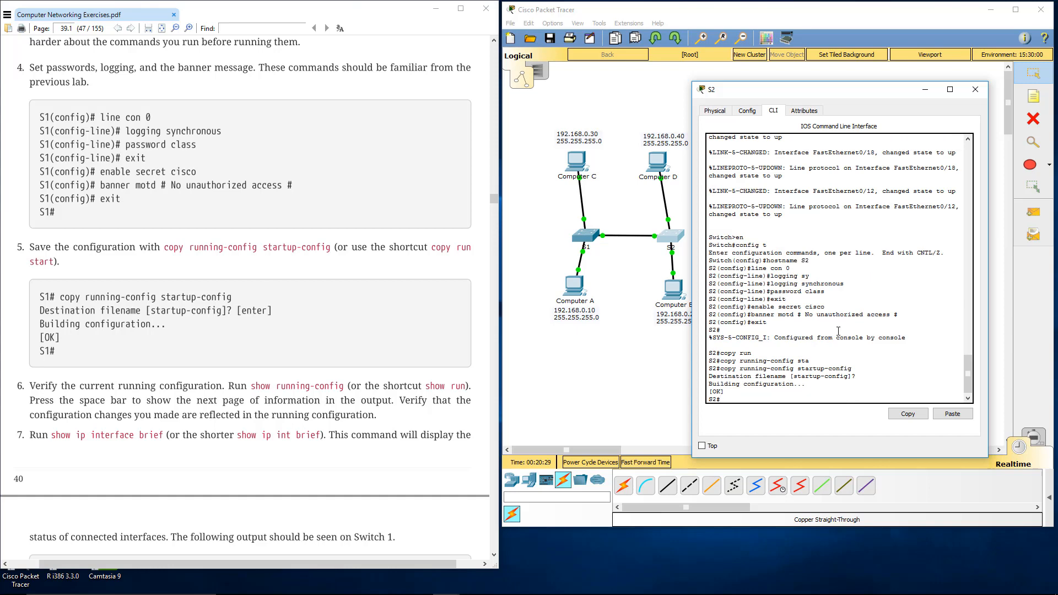
Step: Display S2's running configuration with show run and page through it to the end
type("show run")
key("Return")
key("space")
key("space")
key("space")
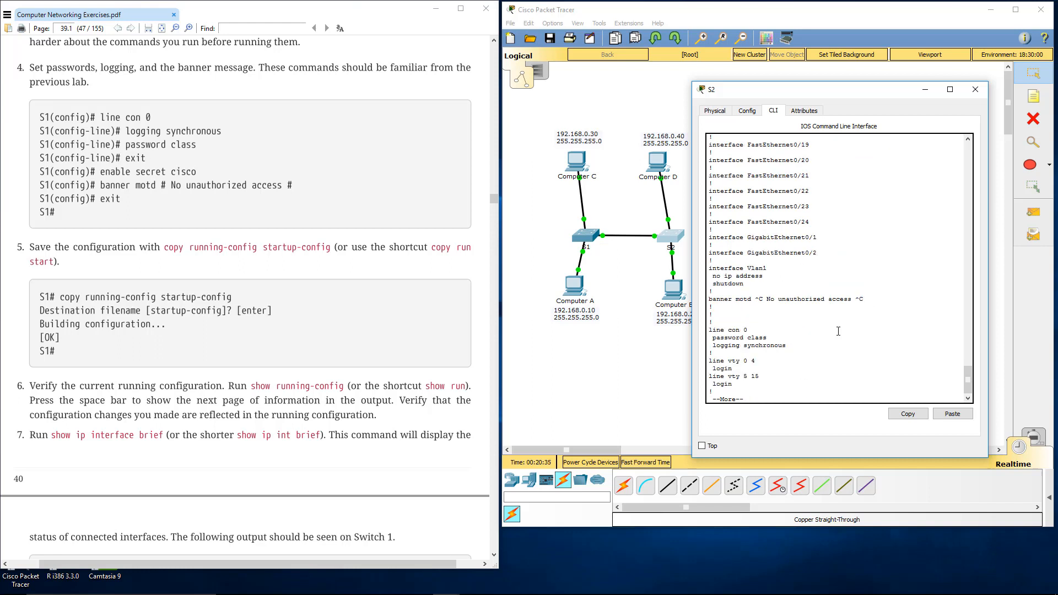
key("space")
Step: Check S2's interface status with show ip int brief, widening the window to read the whole table, and close S2
type("s")
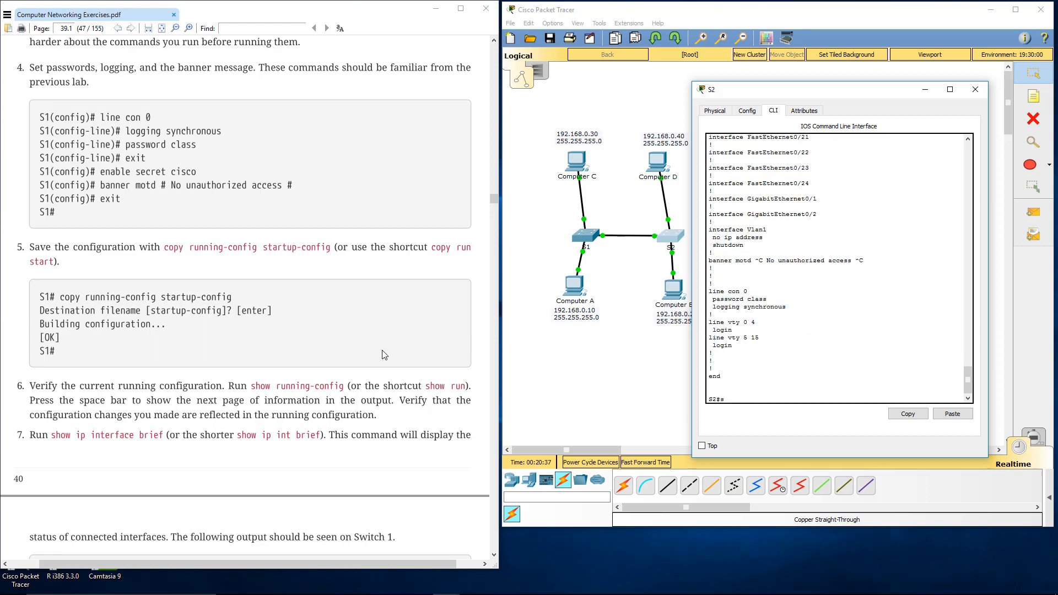
type("how ip int brief")
key("Return")
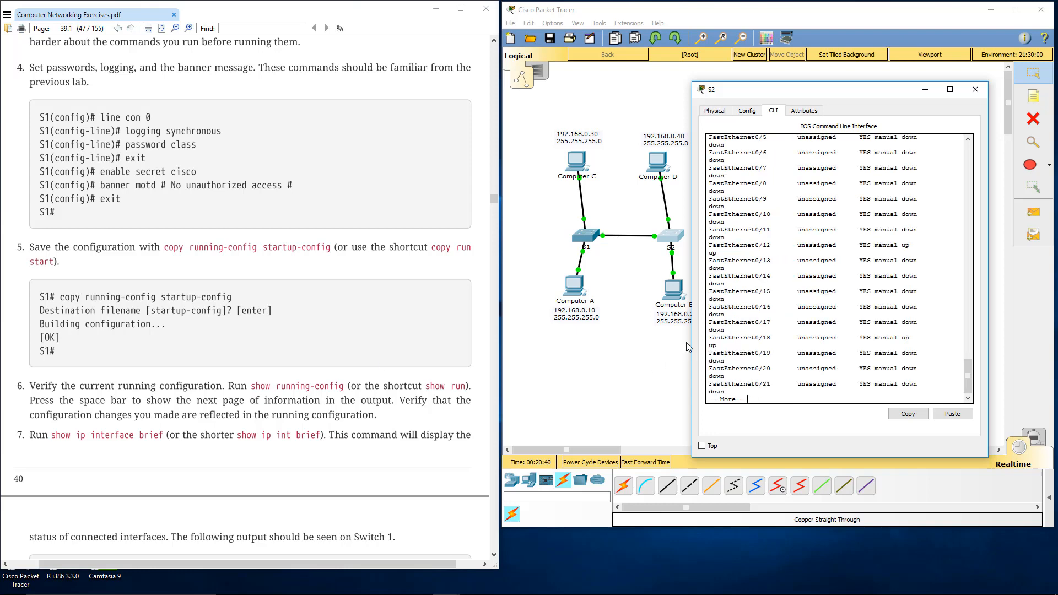
left_click_drag(692, 343, 577, 347)
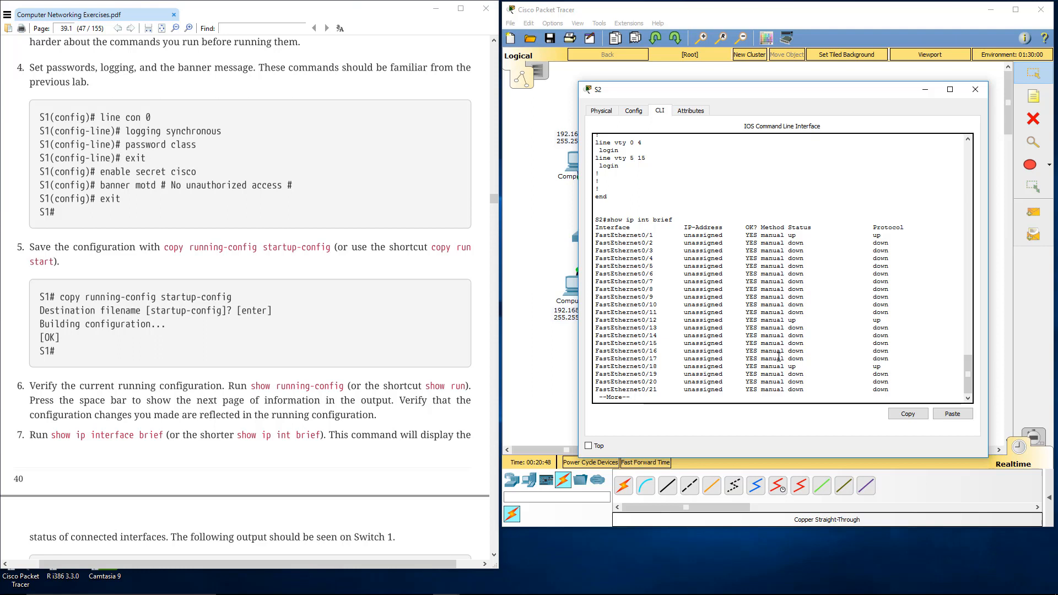
key("space")
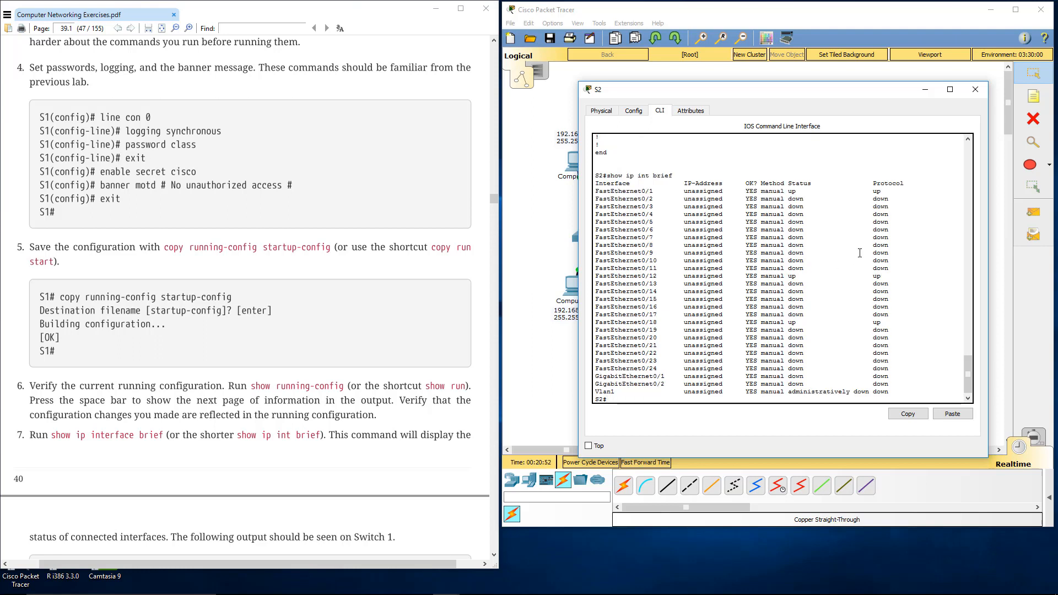
left_click(981, 91)
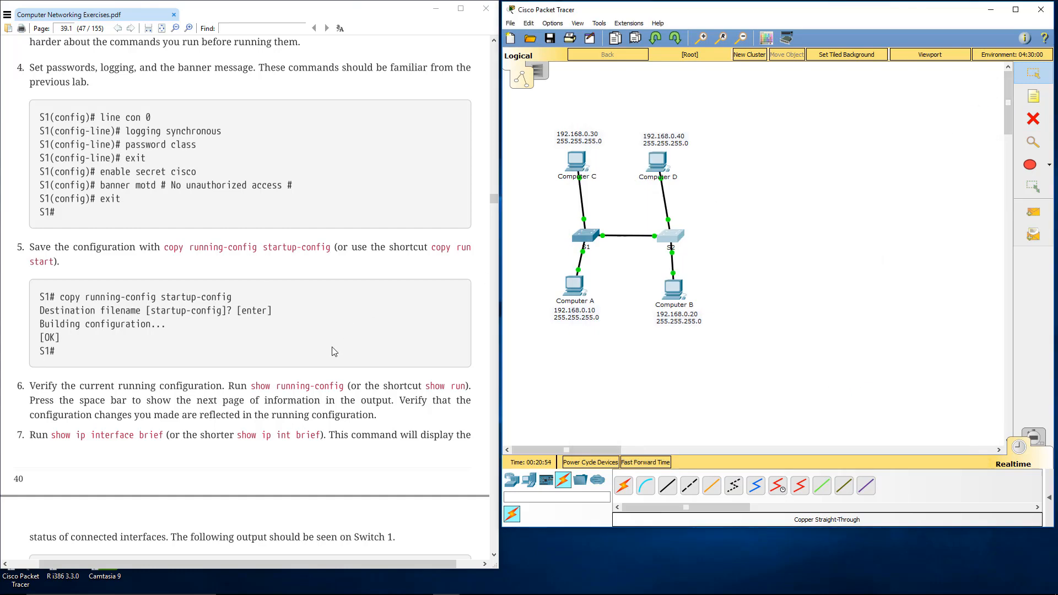
Step: Review the interface listing in the PDF, ping 192.168.0.20 from Computer A's command prompt, and close Computer A
scroll(334, 352, "down", 10)
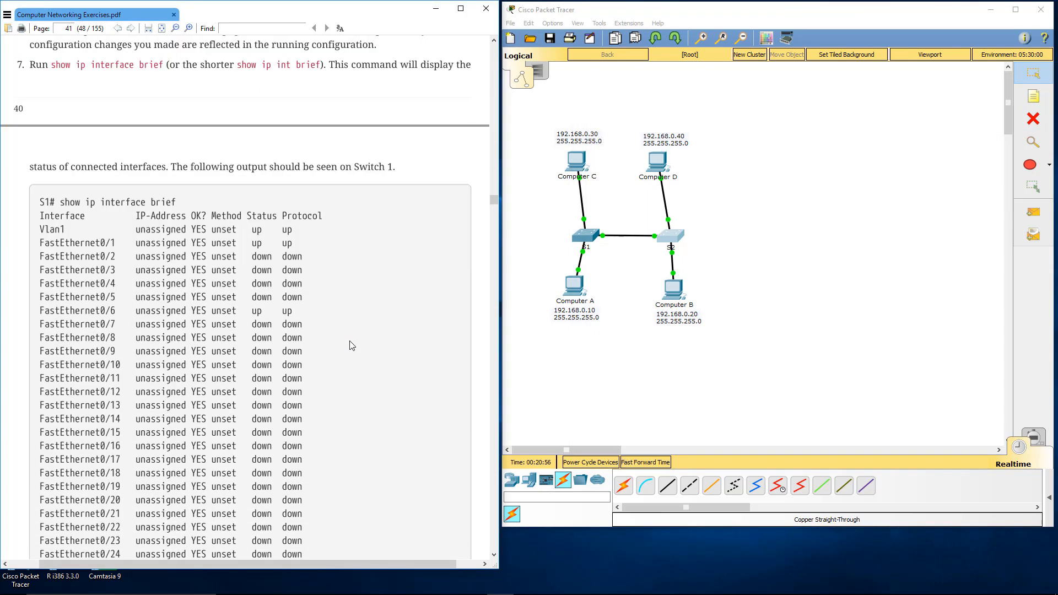
scroll(350, 341, "down", 3)
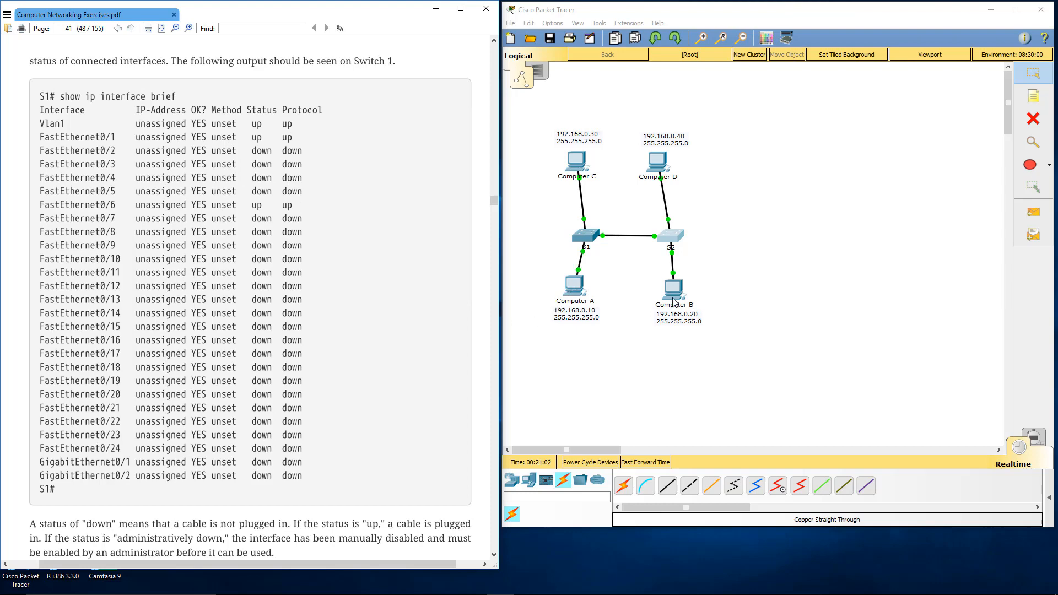
left_click(574, 286)
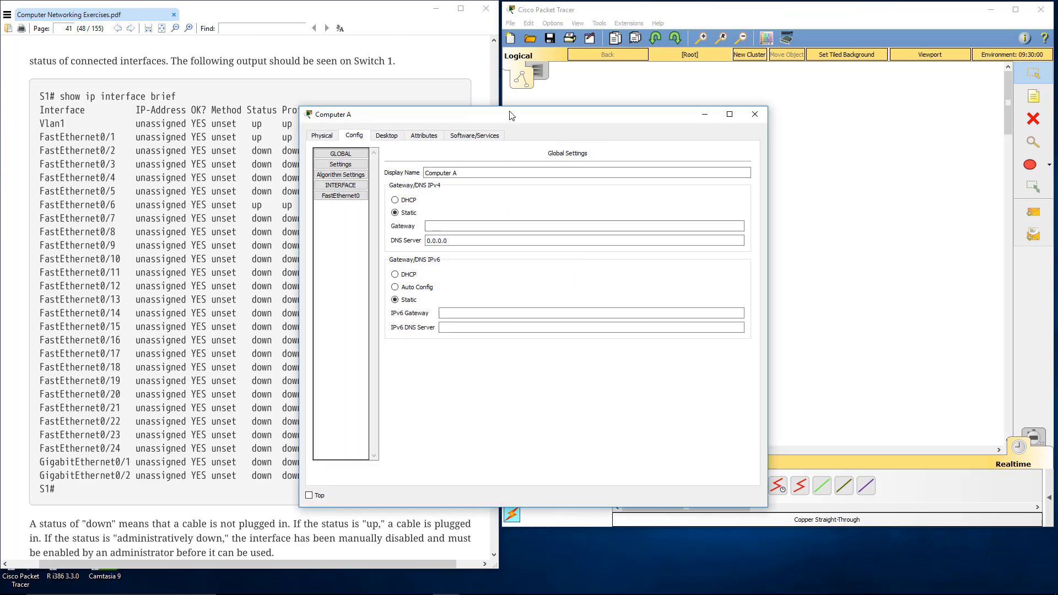
left_click_drag(511, 115, 113, 78)
left_click(205, 156)
left_click(262, 142)
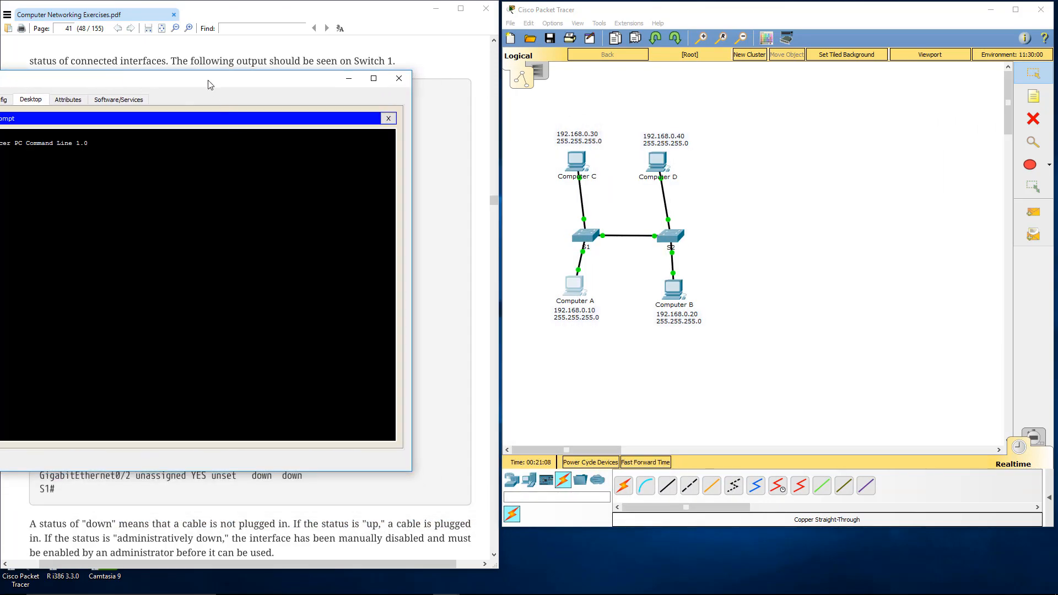
left_click_drag(208, 84, 318, 65)
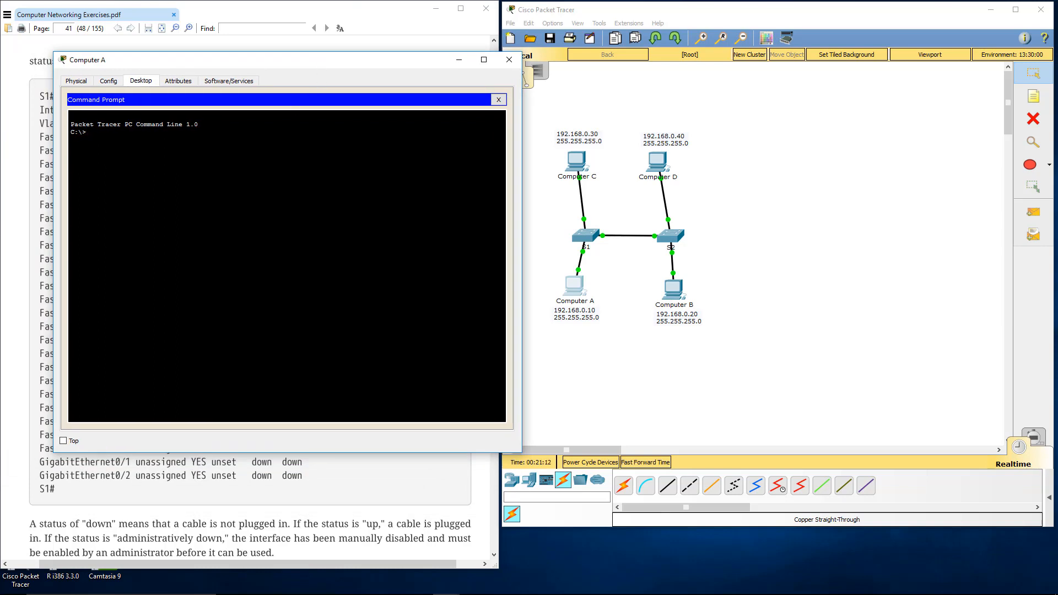
type("ping 192.168.0.20")
key("Return")
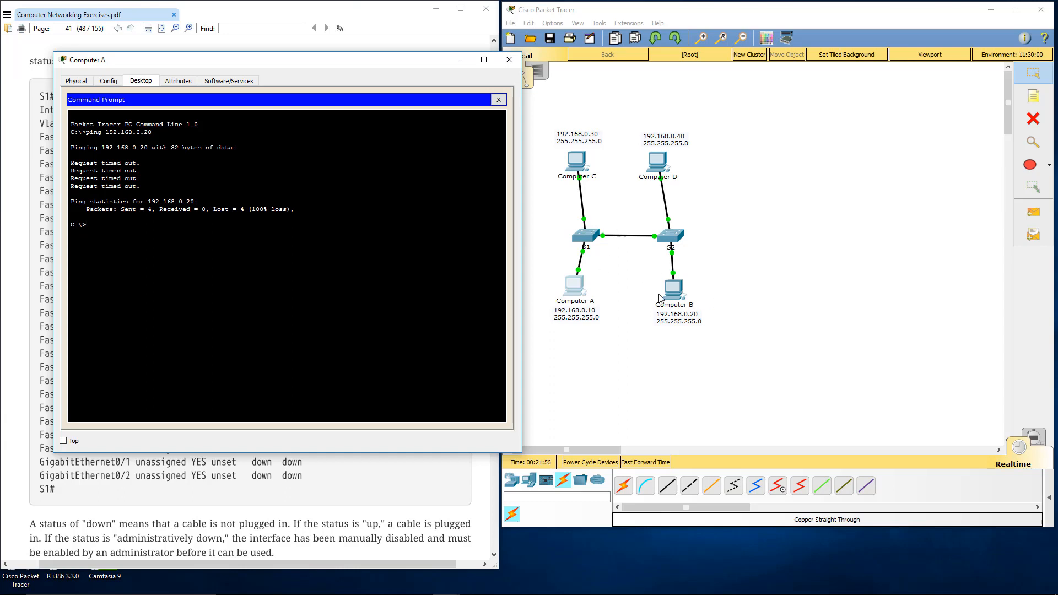
left_click(498, 99)
left_click(509, 60)
Step: Following section 5.5 Client Configuration in the PDF, give Computer A the static IP address 192.168.0.10 with subnet mask 255.255.255.0
scroll(217, 309, "down", 5)
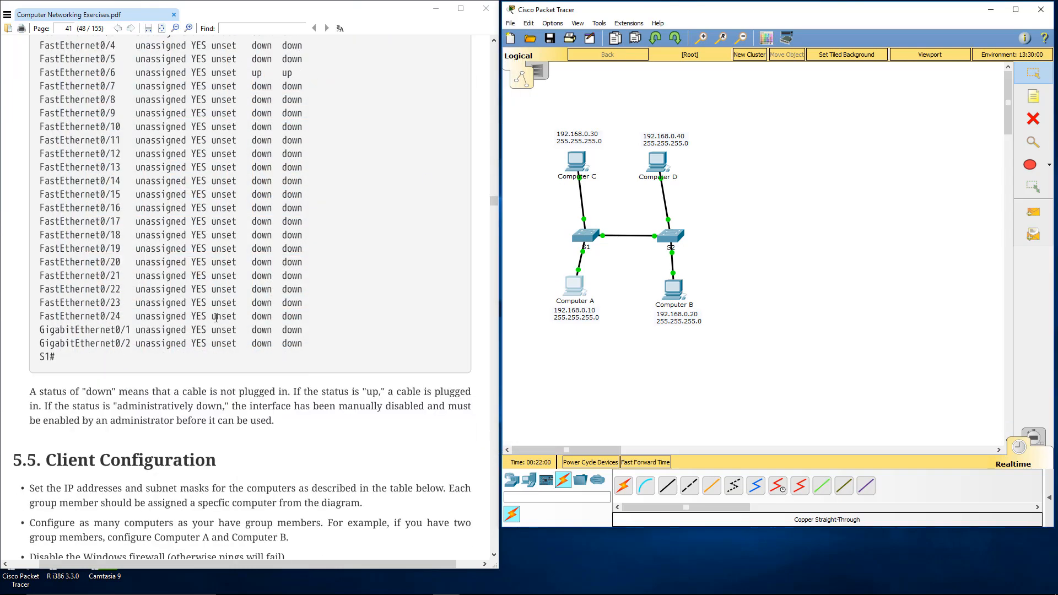
scroll(218, 310, "down", 2)
scroll(218, 307, "down", 2)
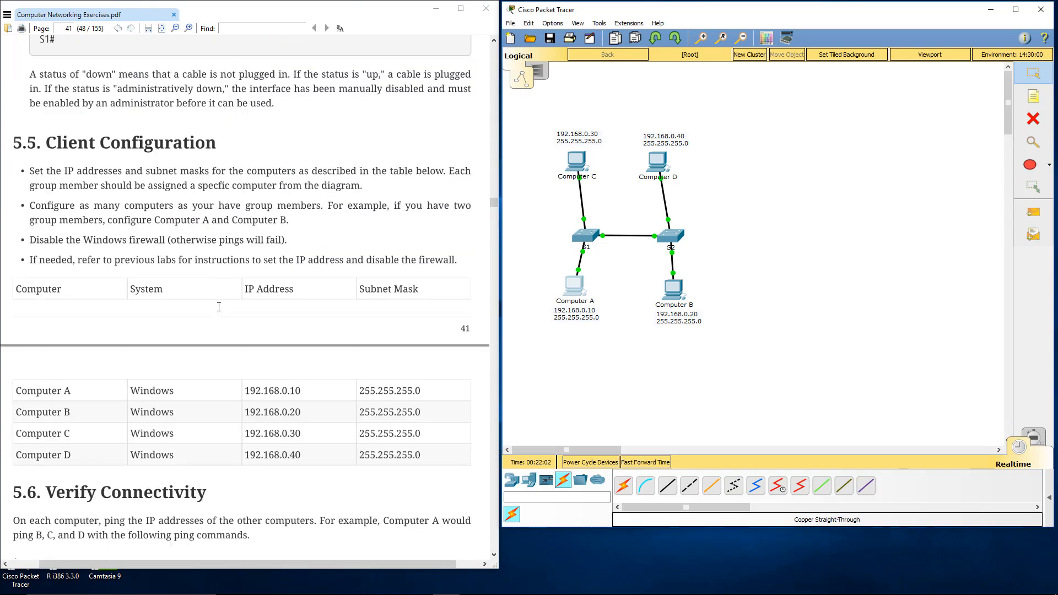
scroll(218, 309, "down", 1)
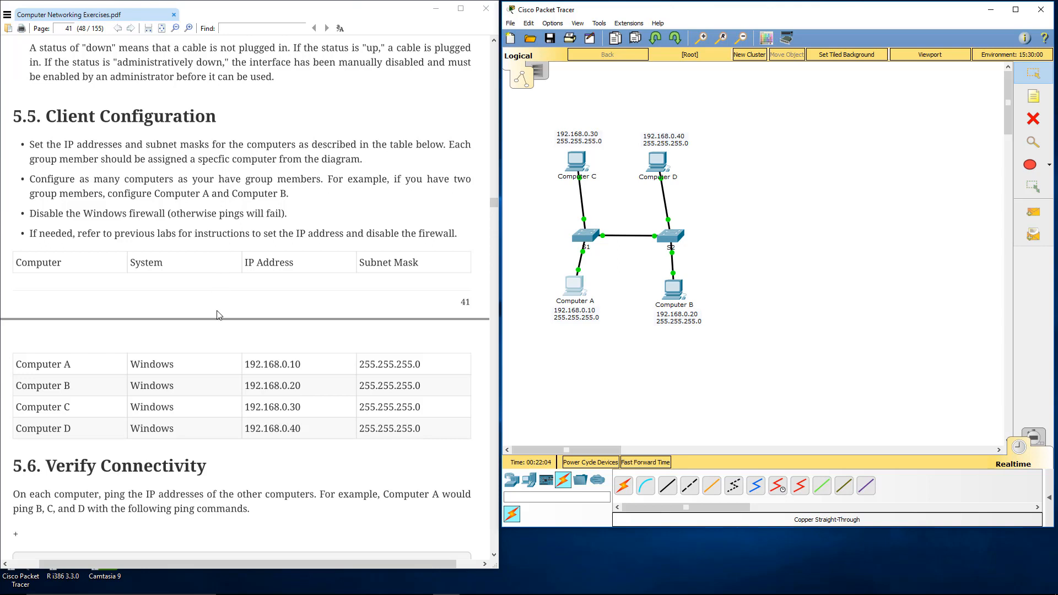
scroll(219, 291, "down", 1)
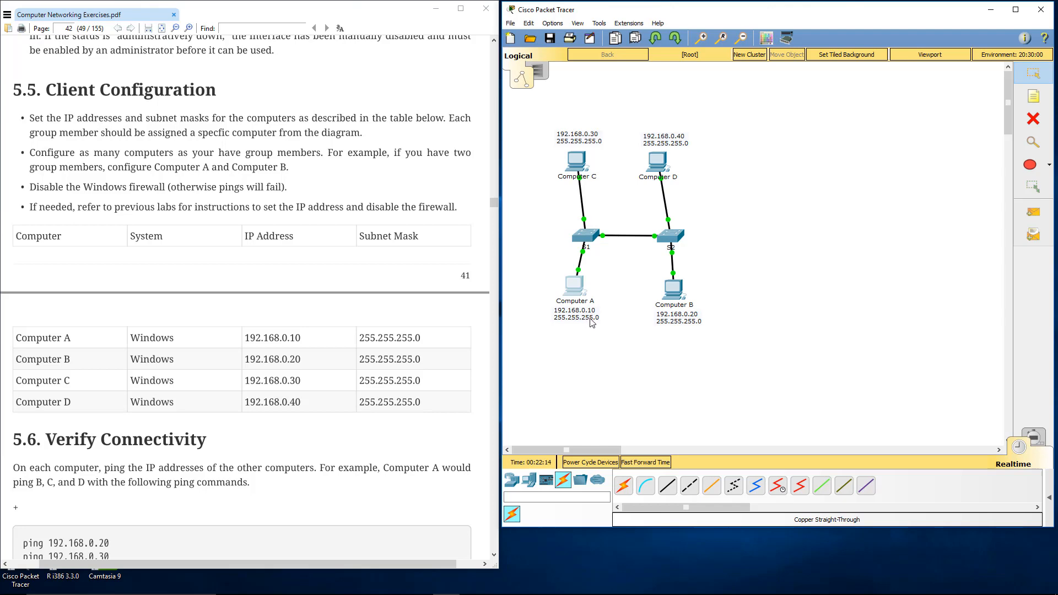
left_click(577, 291)
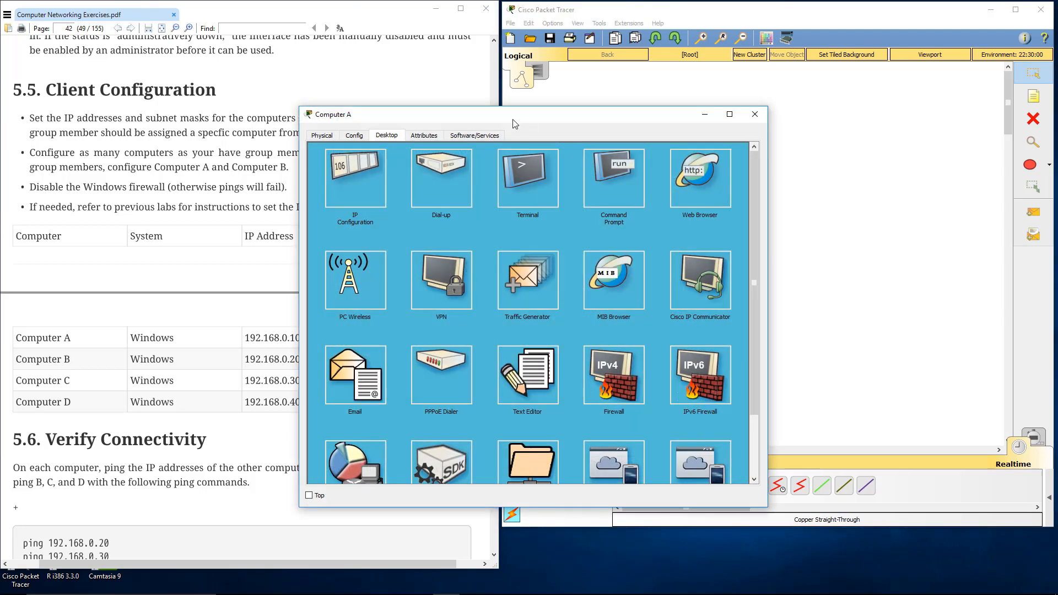
left_click_drag(512, 119, 258, 61)
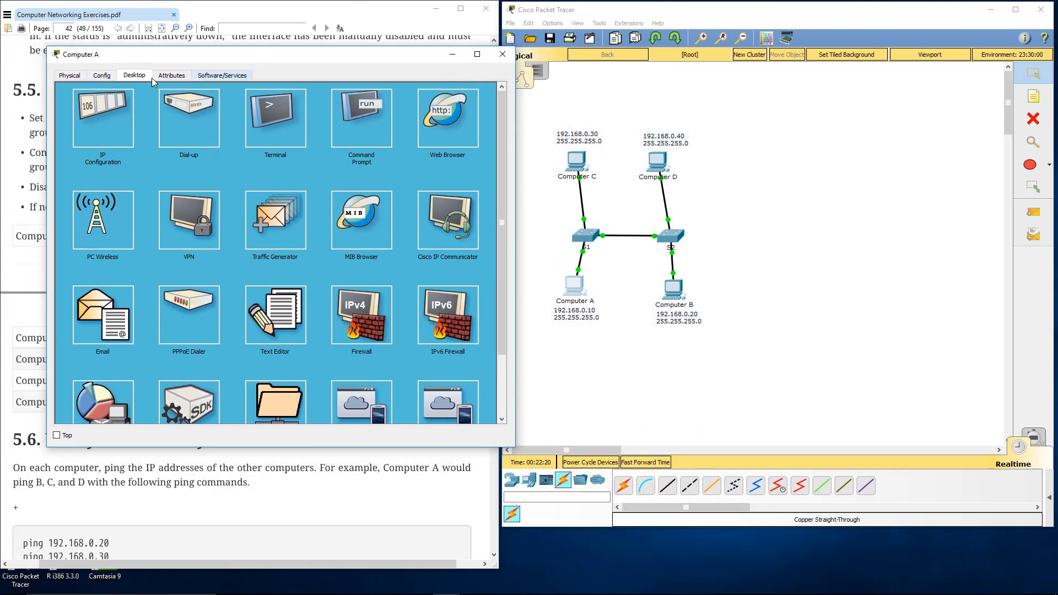
left_click(103, 119)
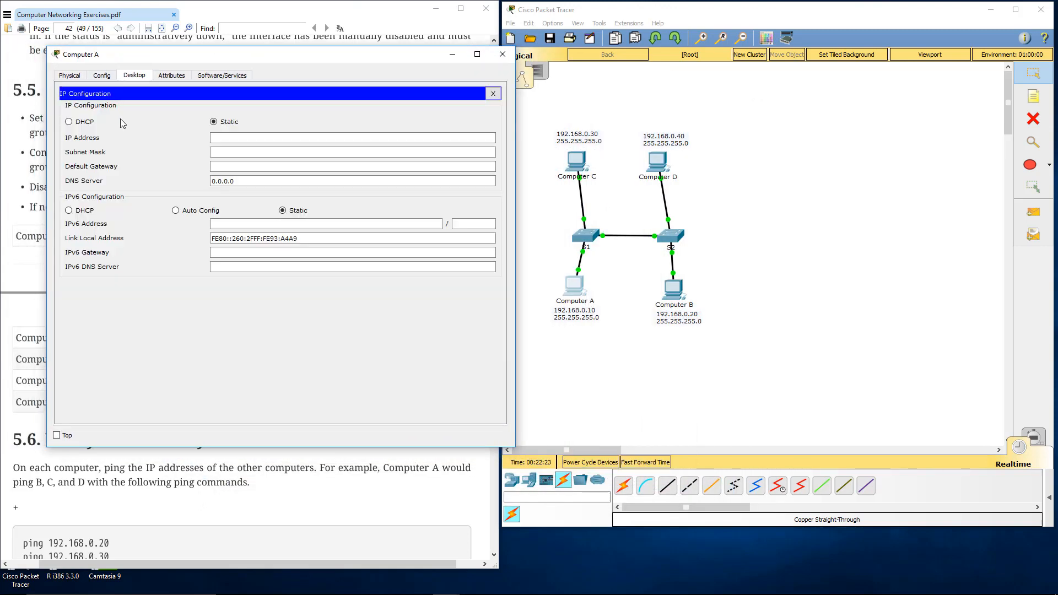
left_click(221, 137)
type("19")
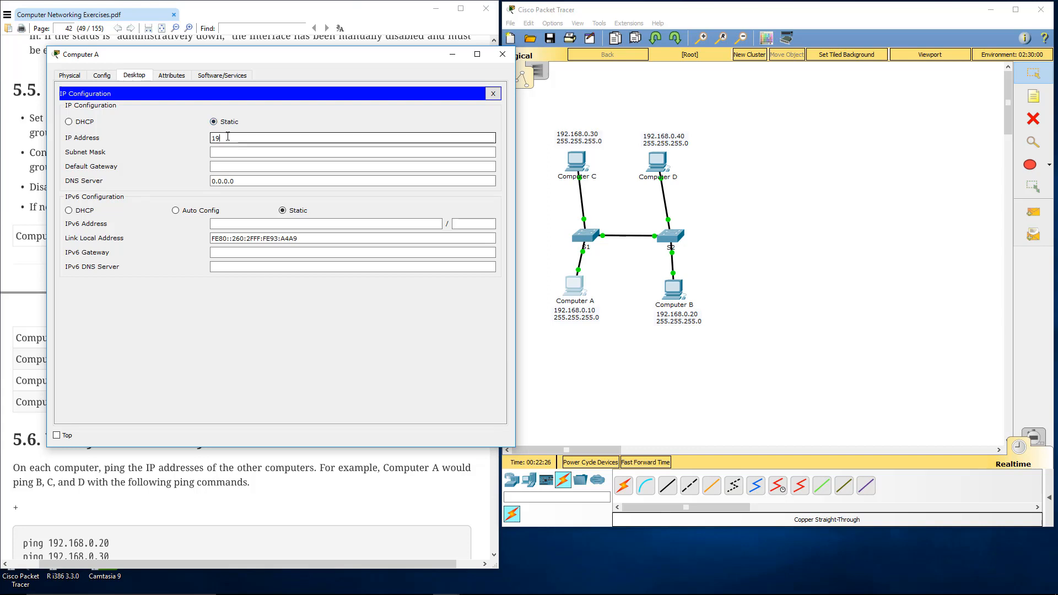
type("2.168.0.10")
key("Tab")
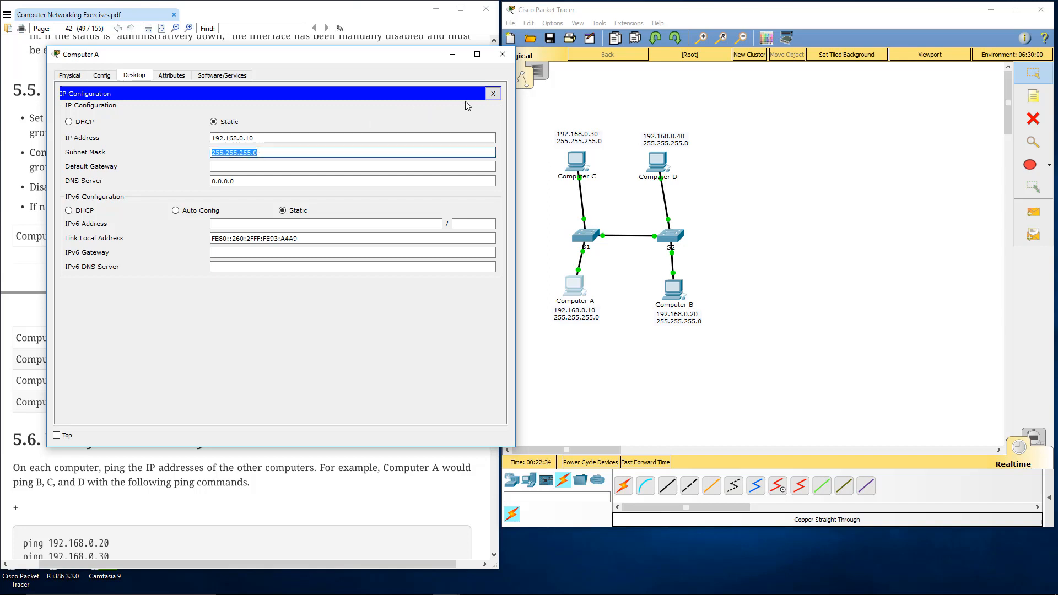
left_click(492, 95)
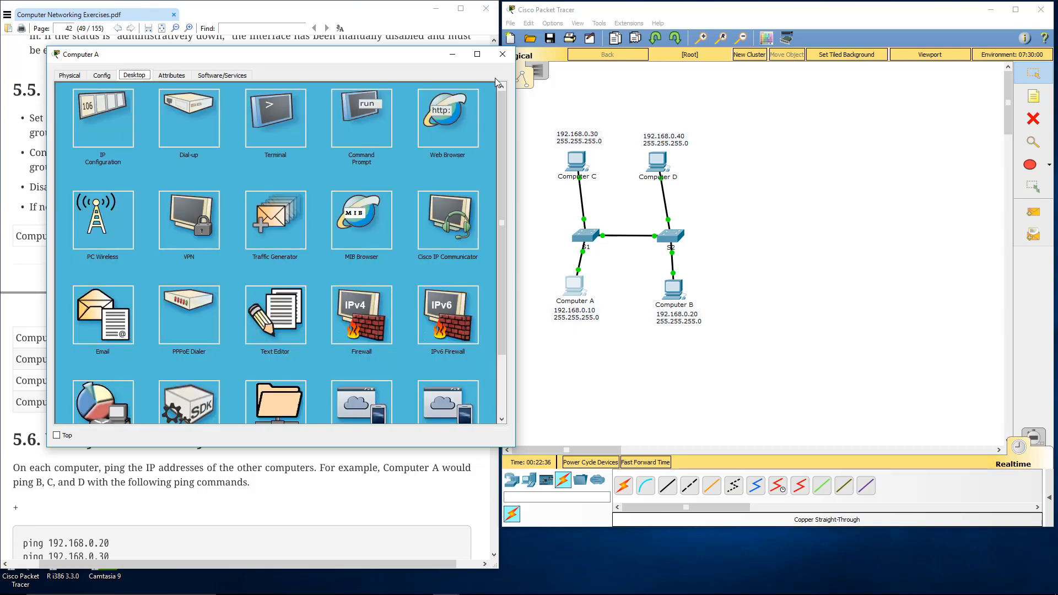
left_click(502, 54)
Step: Give Computer B the static IP address 192.168.0.20 with subnet mask 255.255.255.0 and close its window
left_click(674, 289)
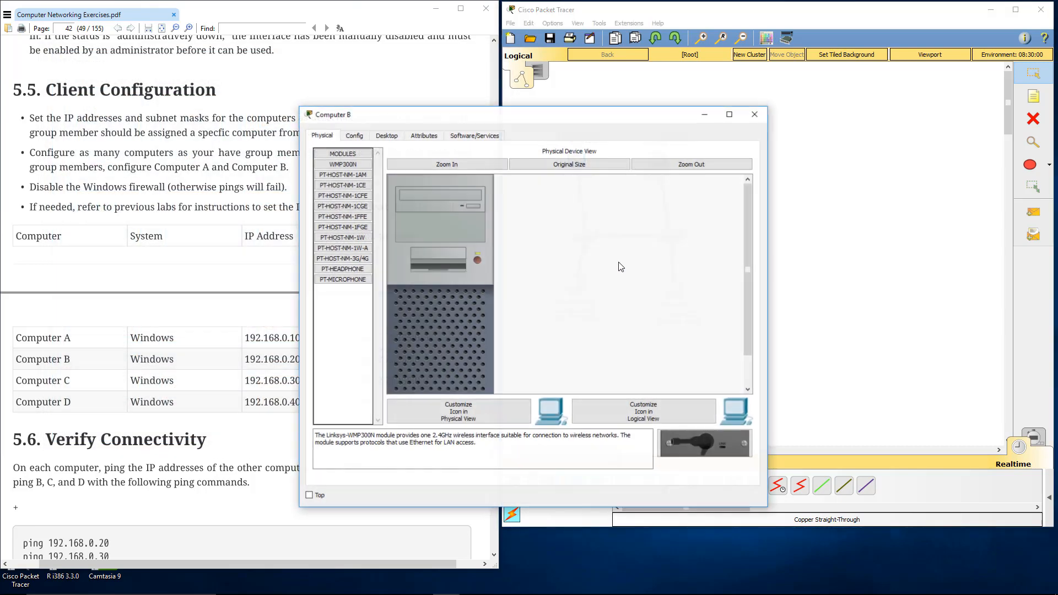
left_click_drag(441, 108, 169, 46)
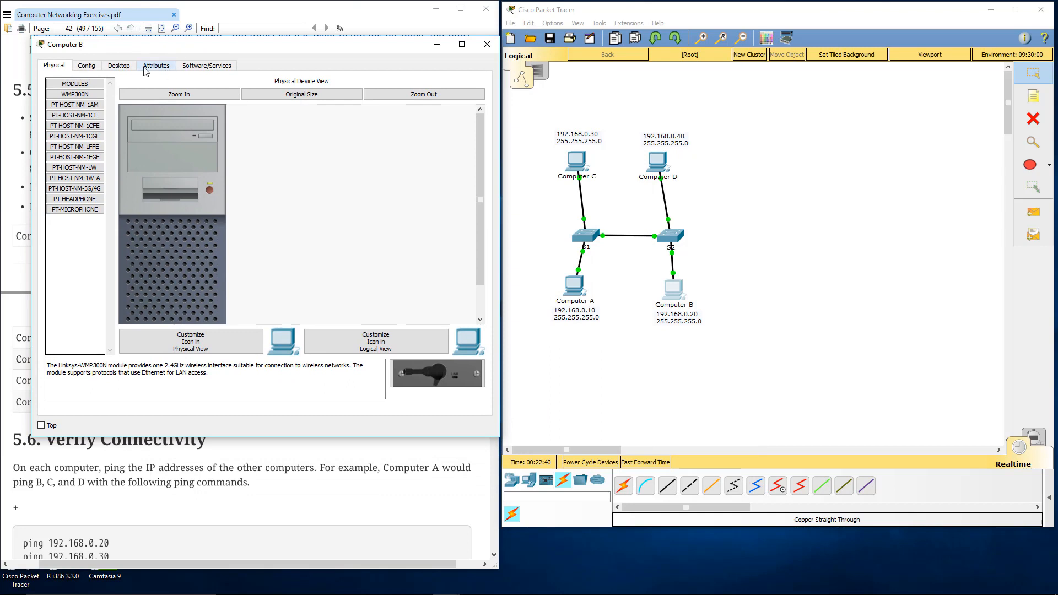
left_click(117, 66)
left_click(95, 110)
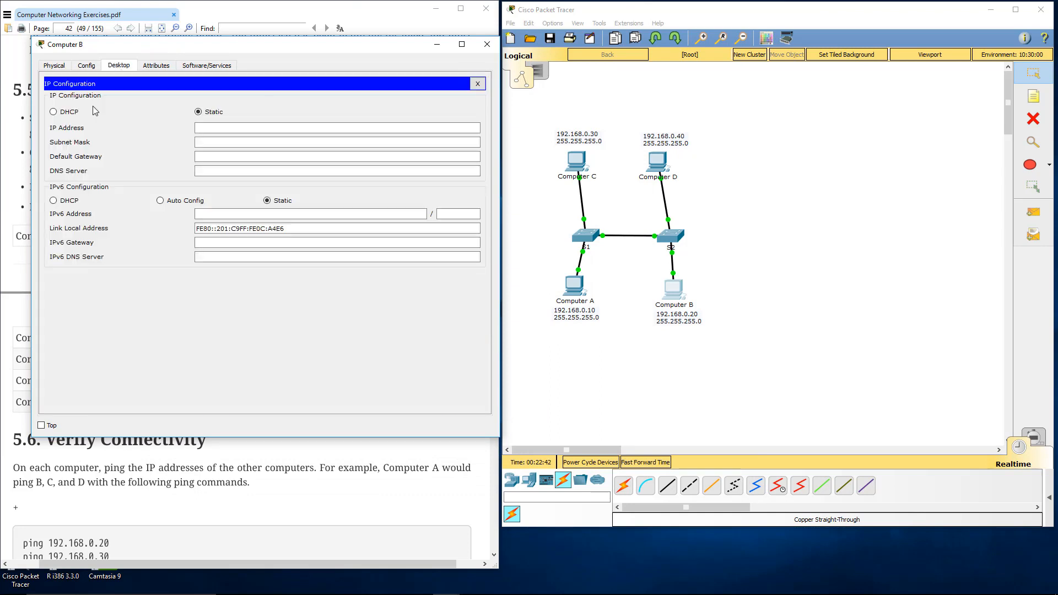
left_click(212, 130)
type("1")
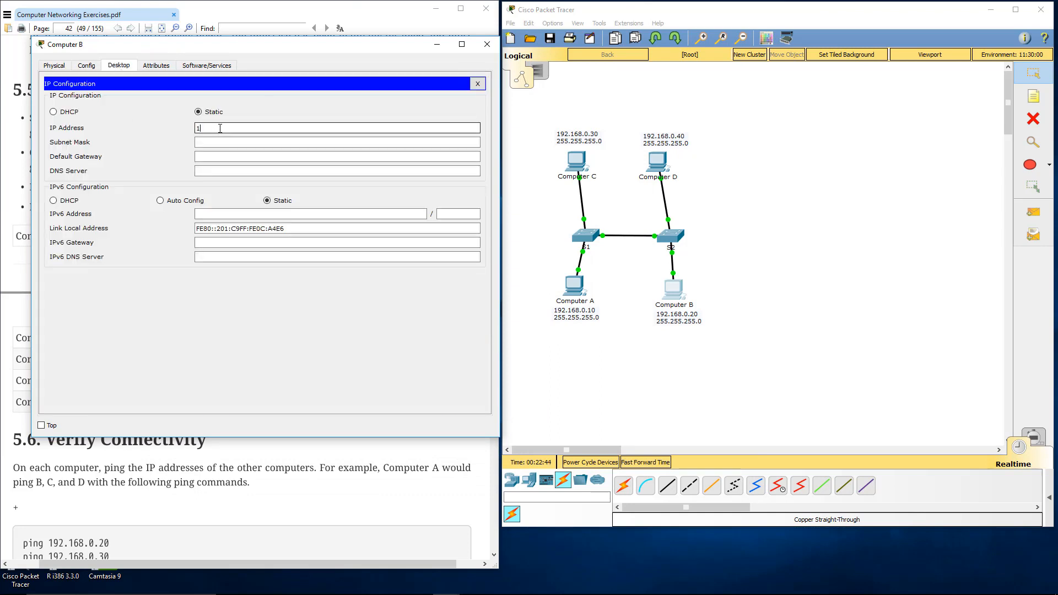
type("92.168.0.20")
key("Tab")
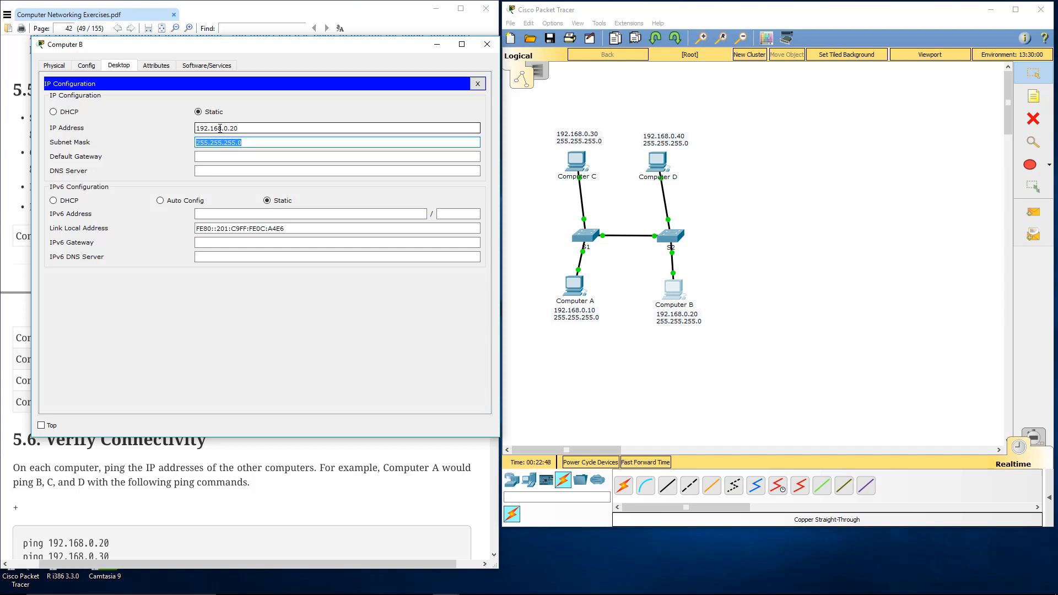
left_click(487, 44)
Step: Give Computer C the static IP address 192.168.0.30 with subnet mask 255.255.255.0 and close its window
left_click(575, 163)
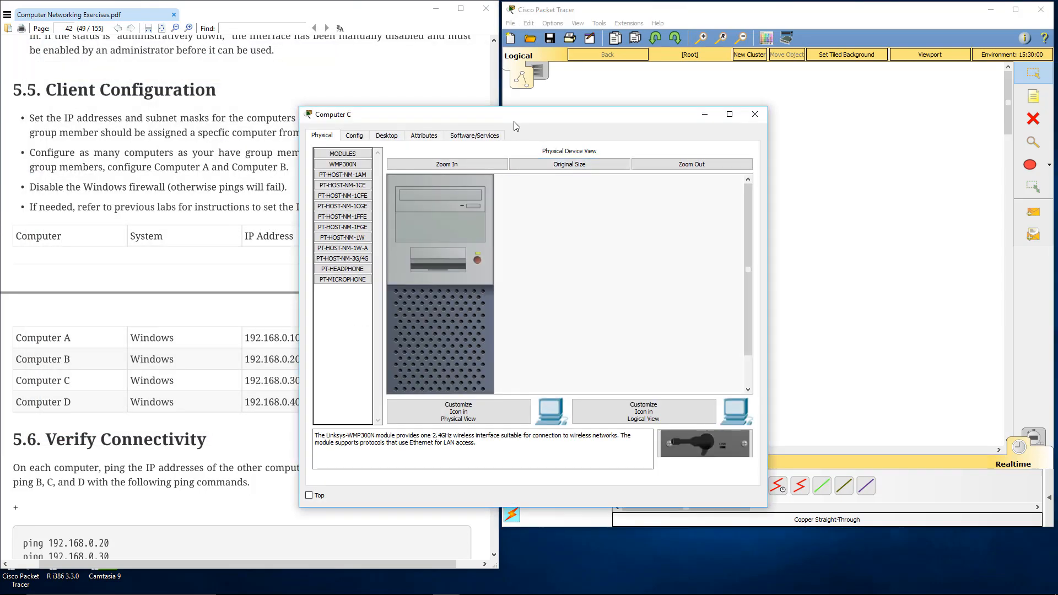
left_click_drag(515, 125, 261, 76)
left_click(132, 85)
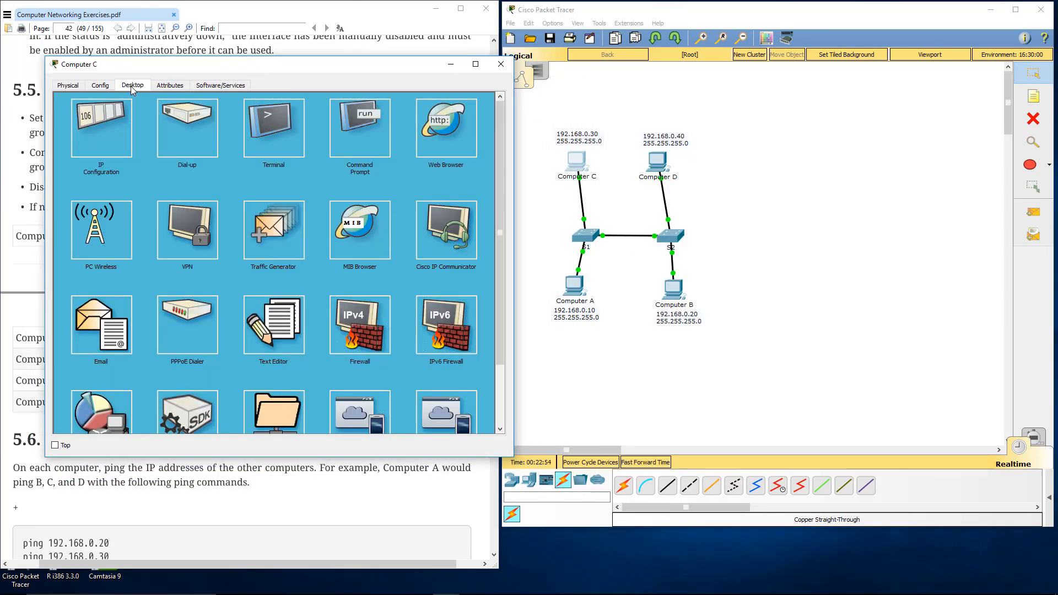
left_click(102, 124)
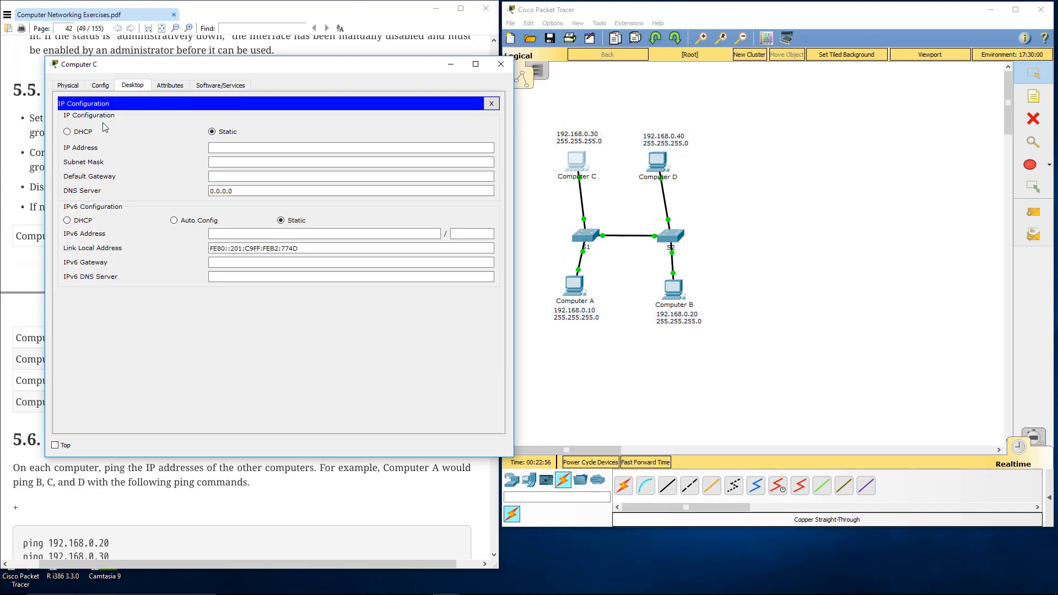
left_click(225, 149)
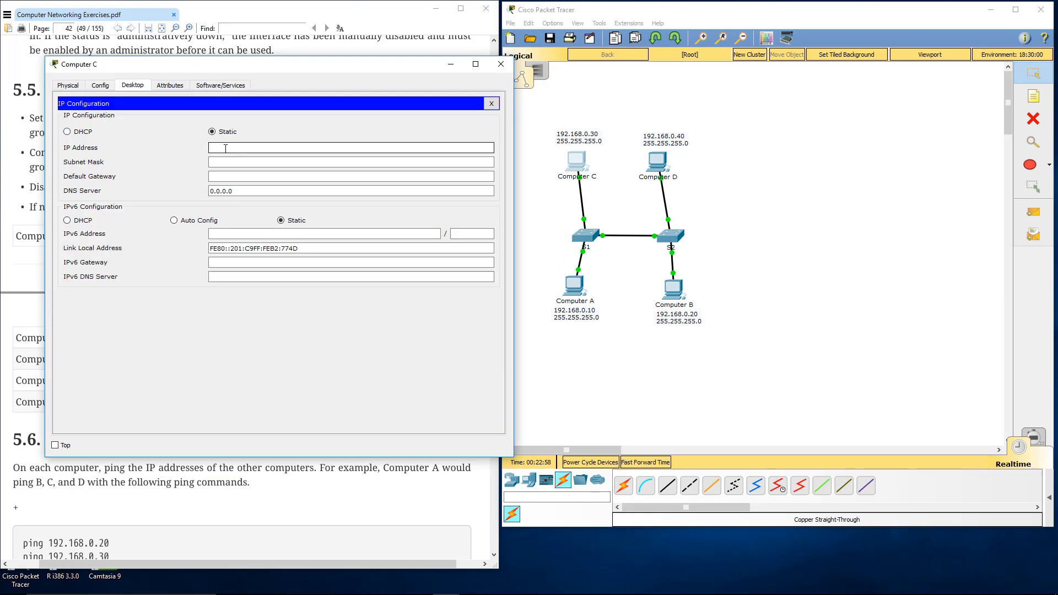
type("192.168")
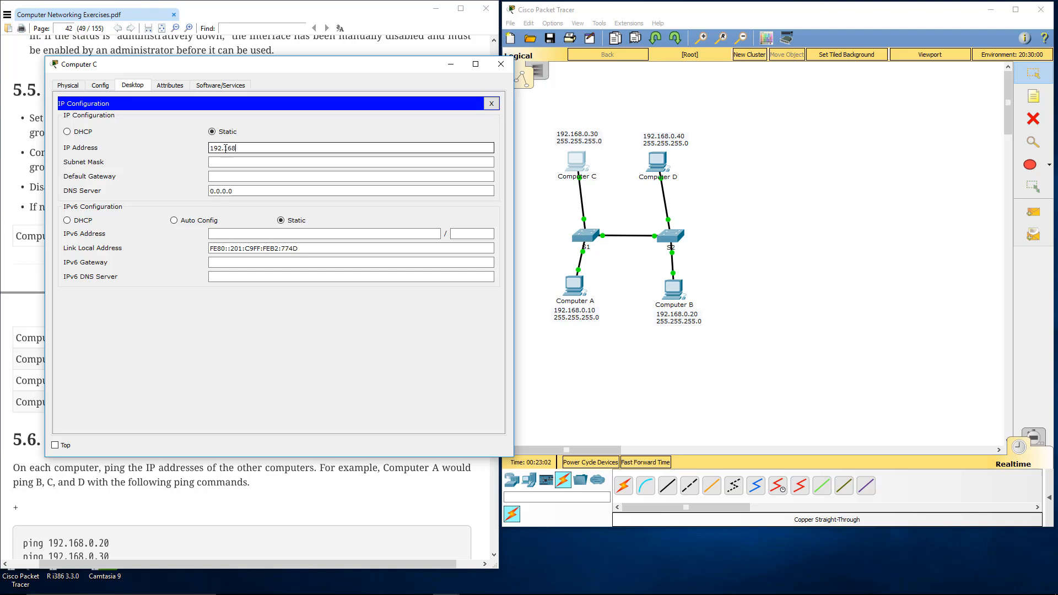
type(".0.30")
key("Tab")
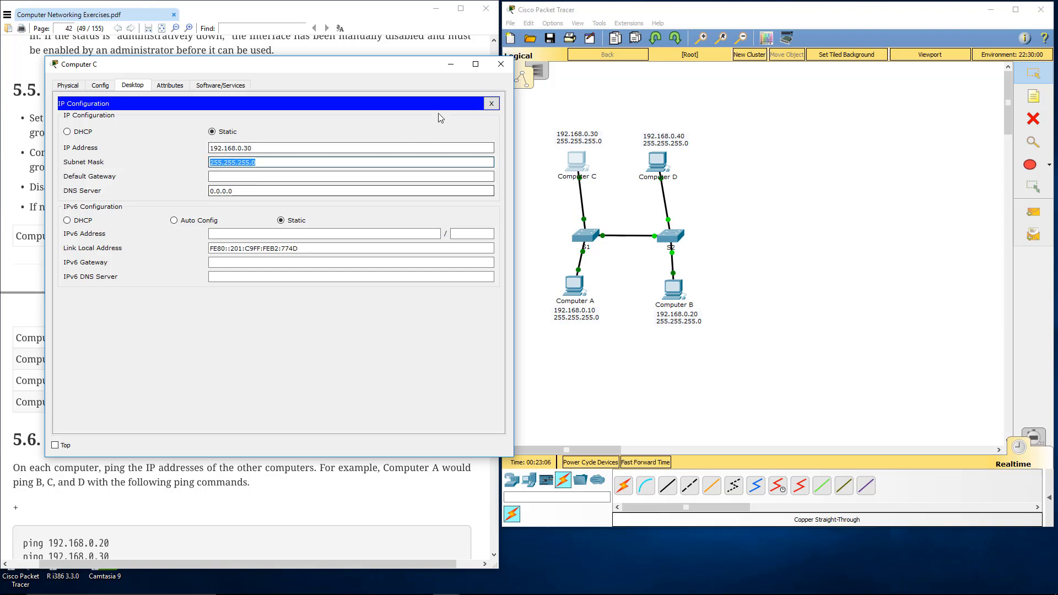
left_click(500, 64)
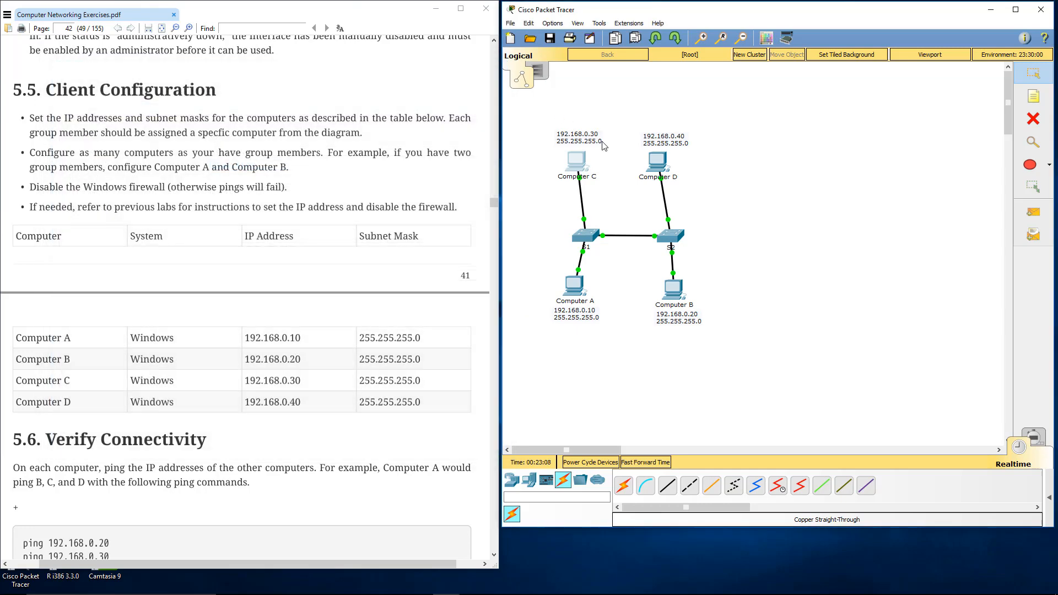
Step: Give Computer D the static IP address 192.168.0.40 with subnet mask 255.255.255.0 and close its window
left_click(659, 161)
left_click_drag(403, 113, 163, 64)
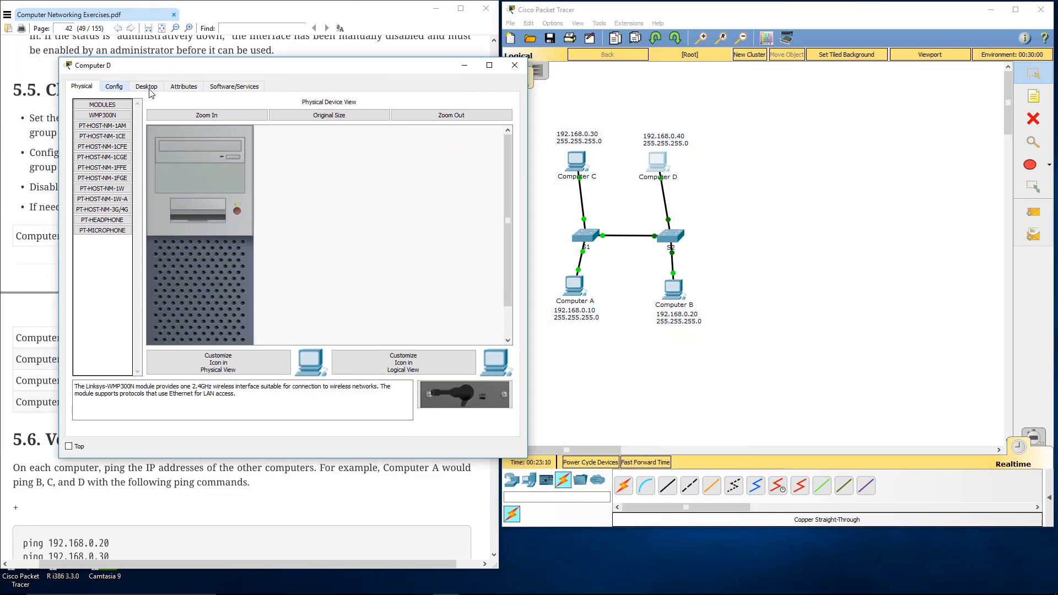
left_click(149, 87)
left_click(254, 151)
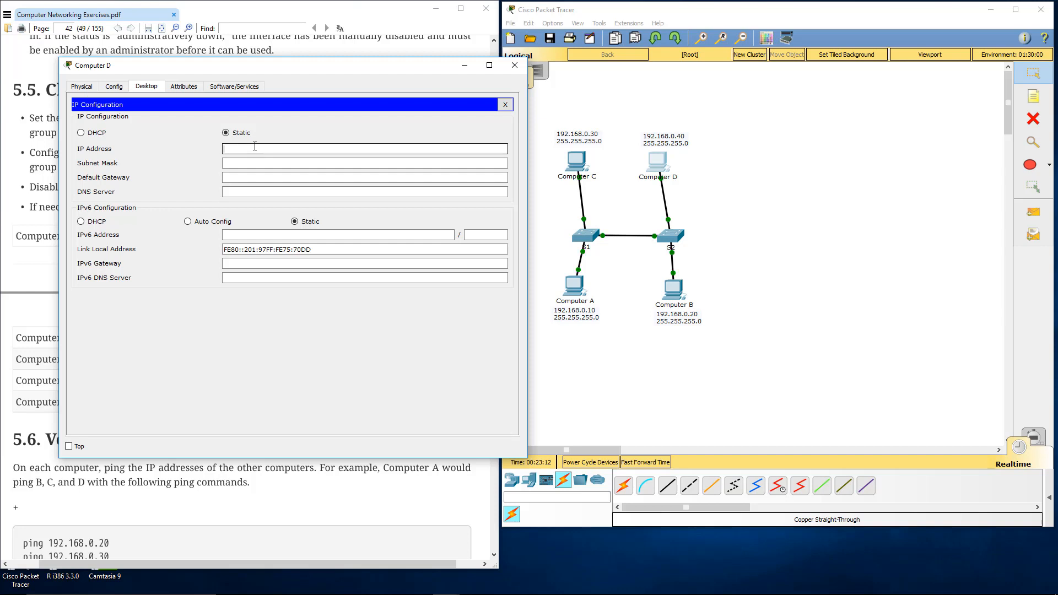
type("192.168.0.40")
left_click(248, 166)
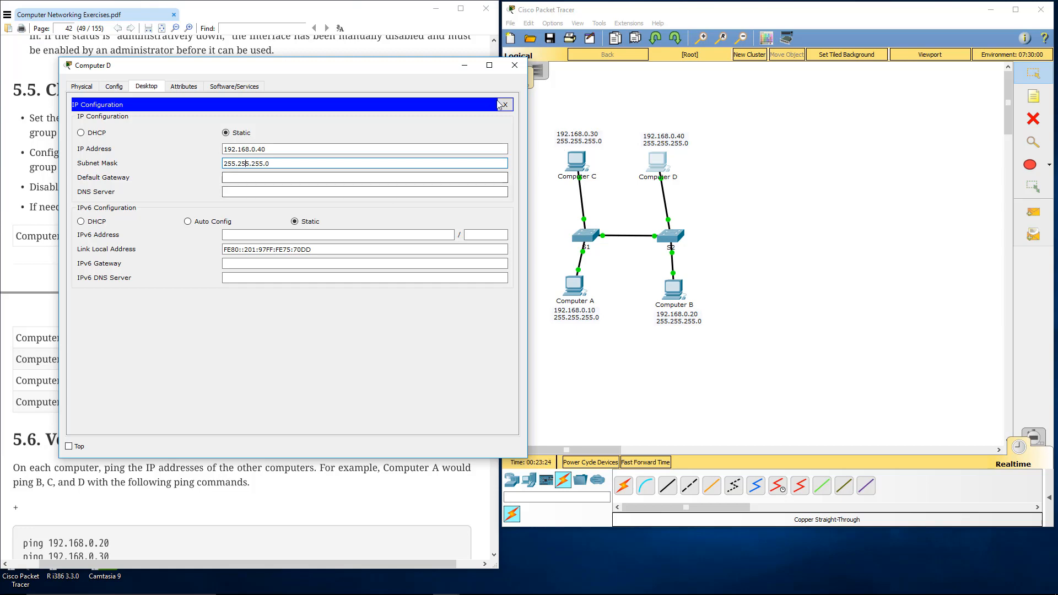
left_click(515, 65)
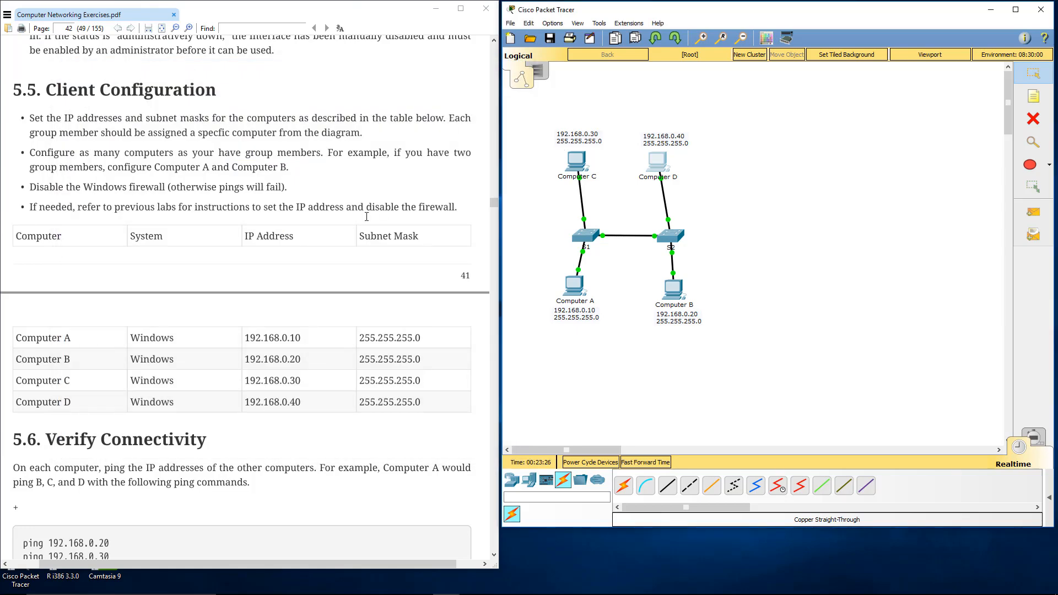
Step: Ping Computer C at 192.168.0.30 from Computer A's command prompt
scroll(310, 280, "up", 1)
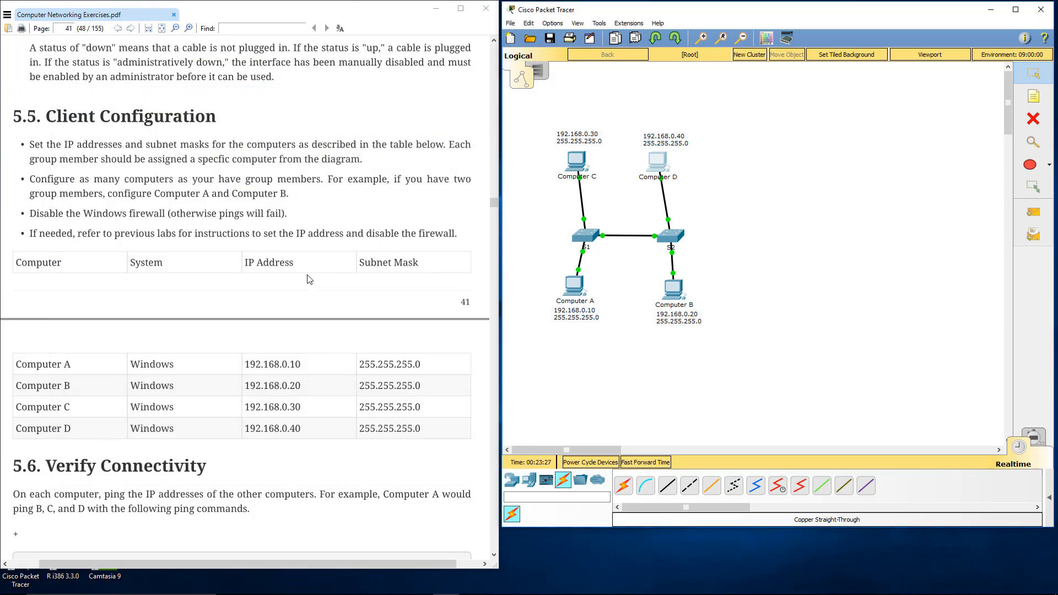
left_click(573, 286)
left_click_drag(507, 113, 225, 67)
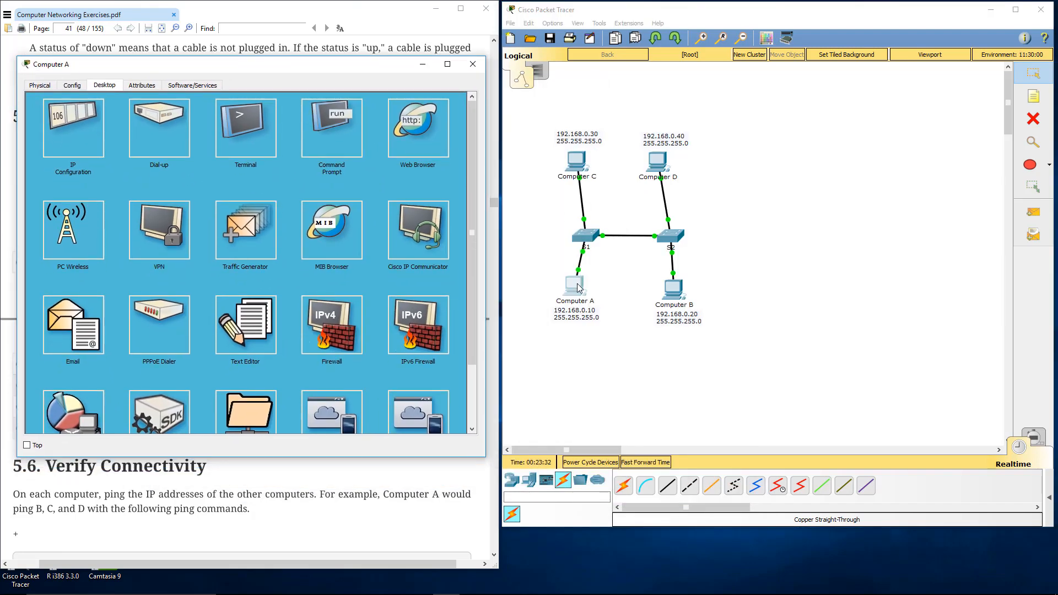
left_click(341, 132)
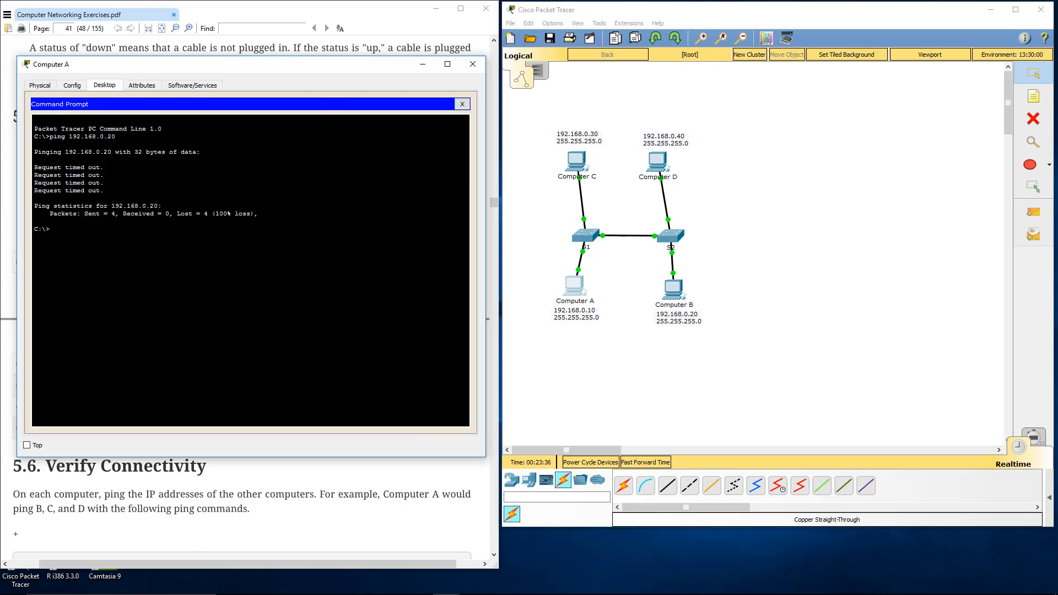
key("Up")
key("Left")
key("BackSpace")
type("3")
key("Return")
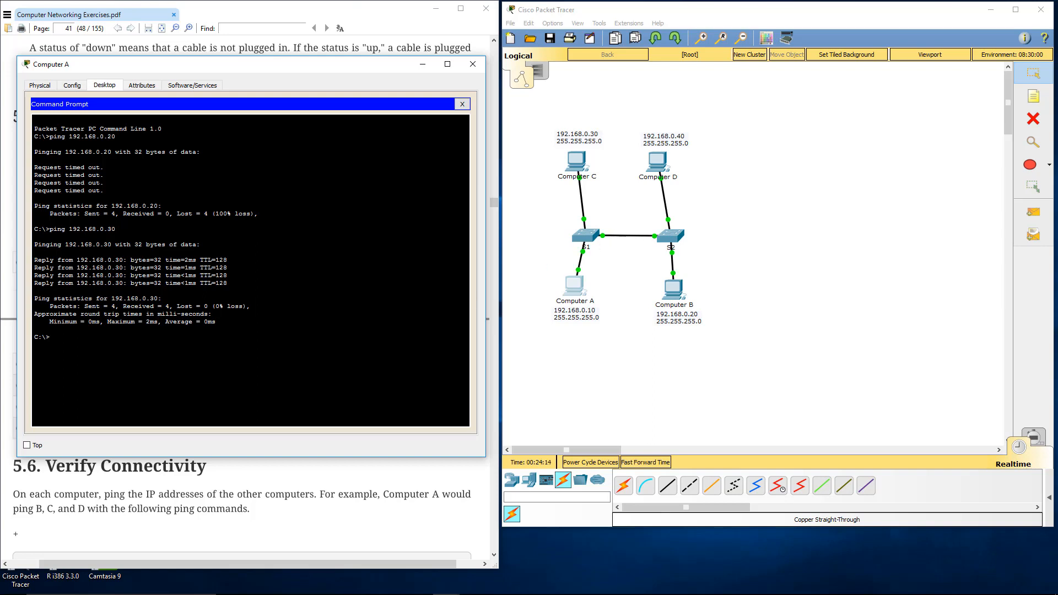
Step: Ping Computer B at 192.168.0.20 from Computer A's command prompt
type("poi")
key("BackSpace")
key("BackSpace")
key("BackSpace")
type("ing 192.168.0.20")
key("Return")
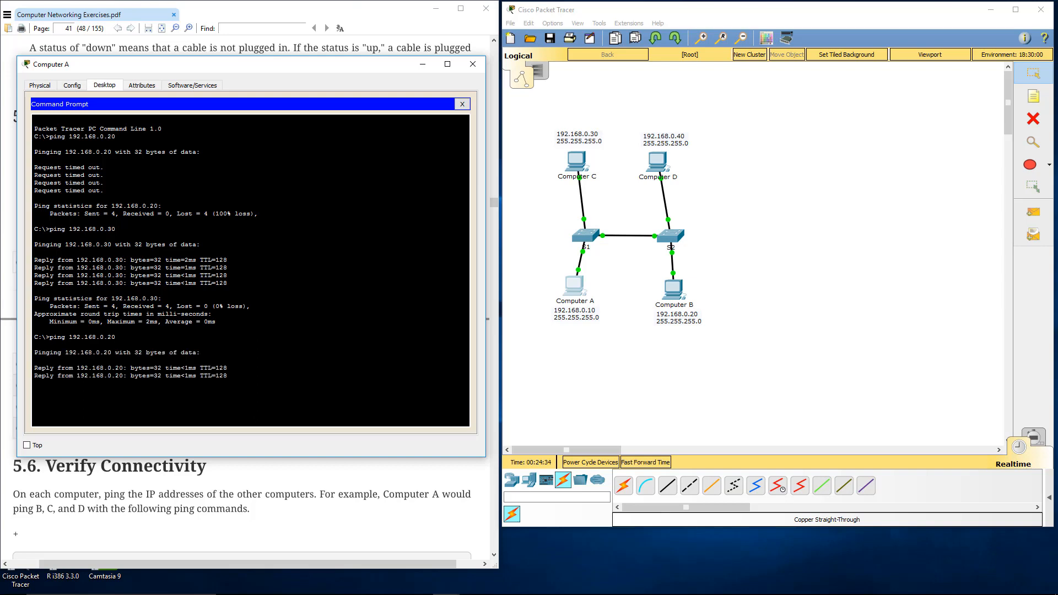
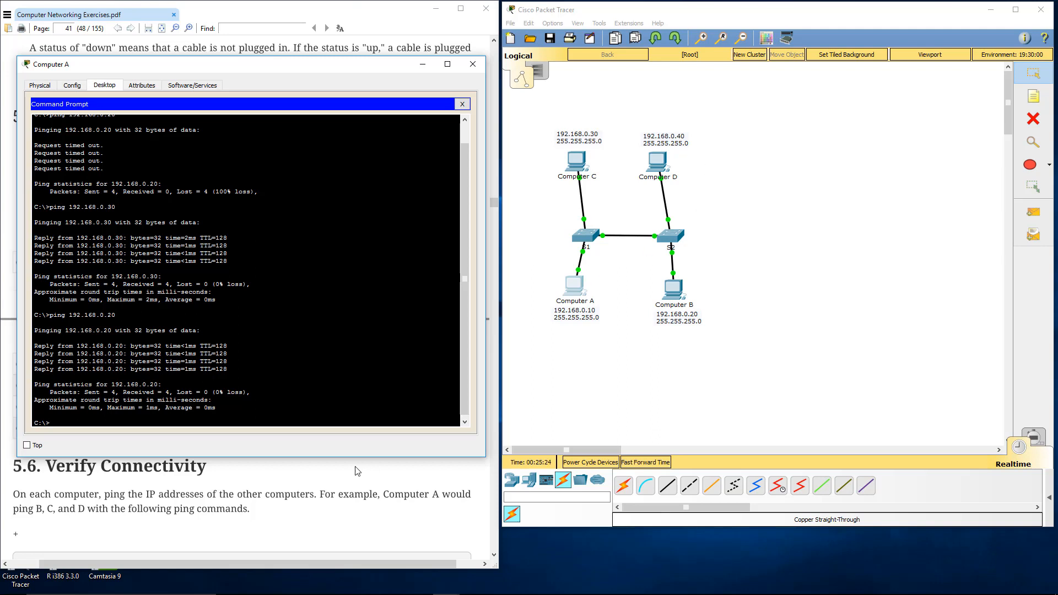
Step: Review the lab guide's Verify Connectivity and Troubleshooting sections, including the ping commands for the other computers
left_click(339, 474)
scroll(254, 386, "down", 6)
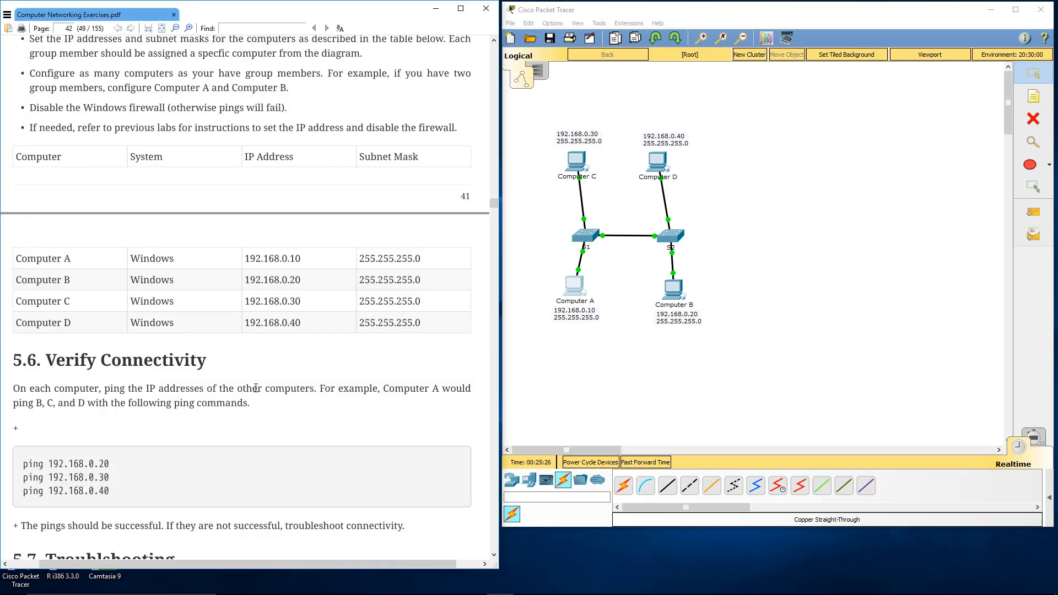
scroll(255, 385, "down", 2)
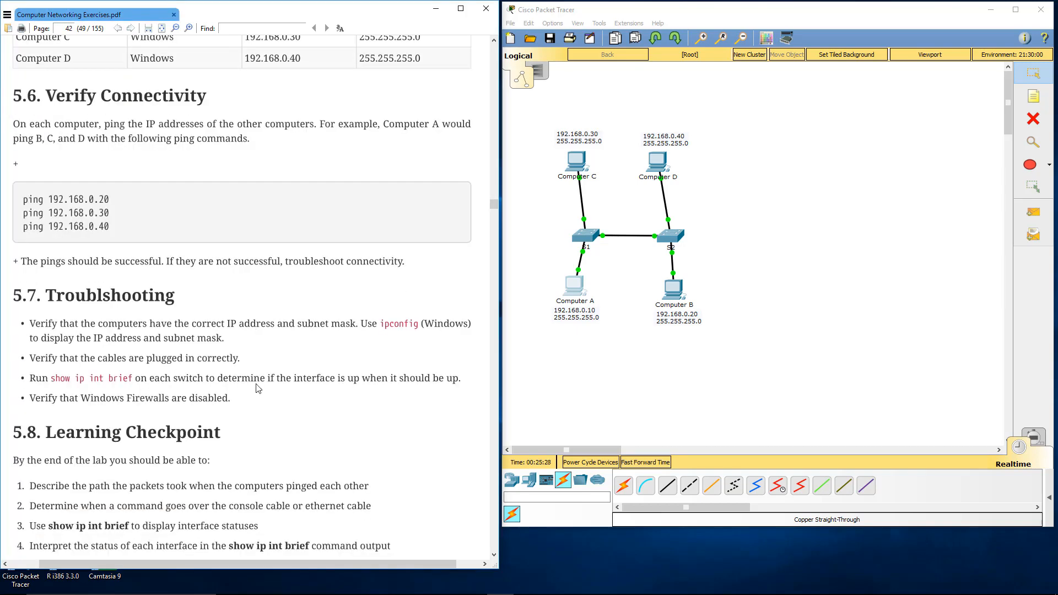
scroll(257, 382, "down", 3)
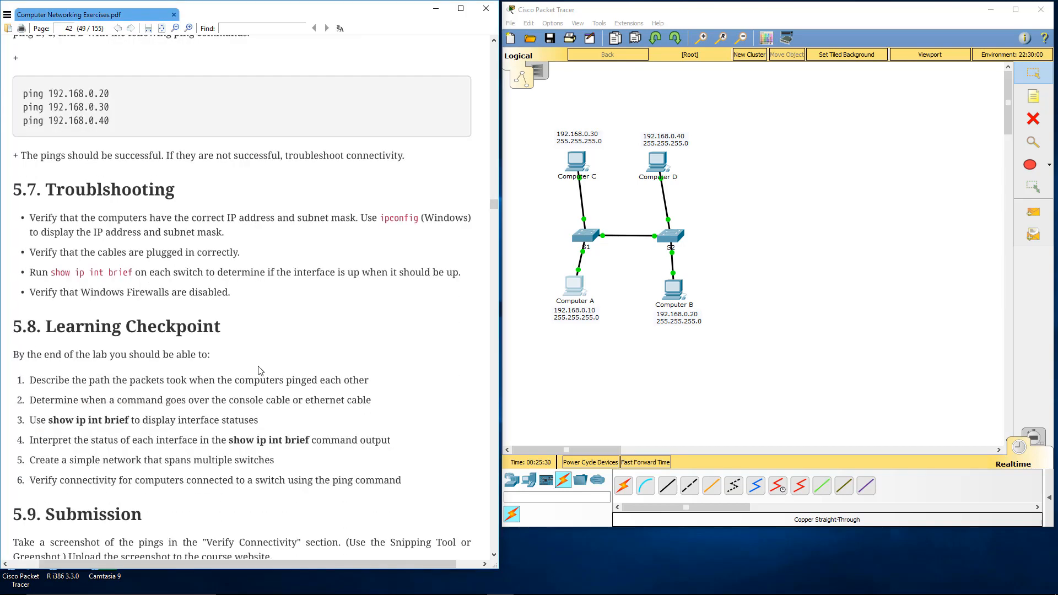
scroll(259, 370, "up", 4)
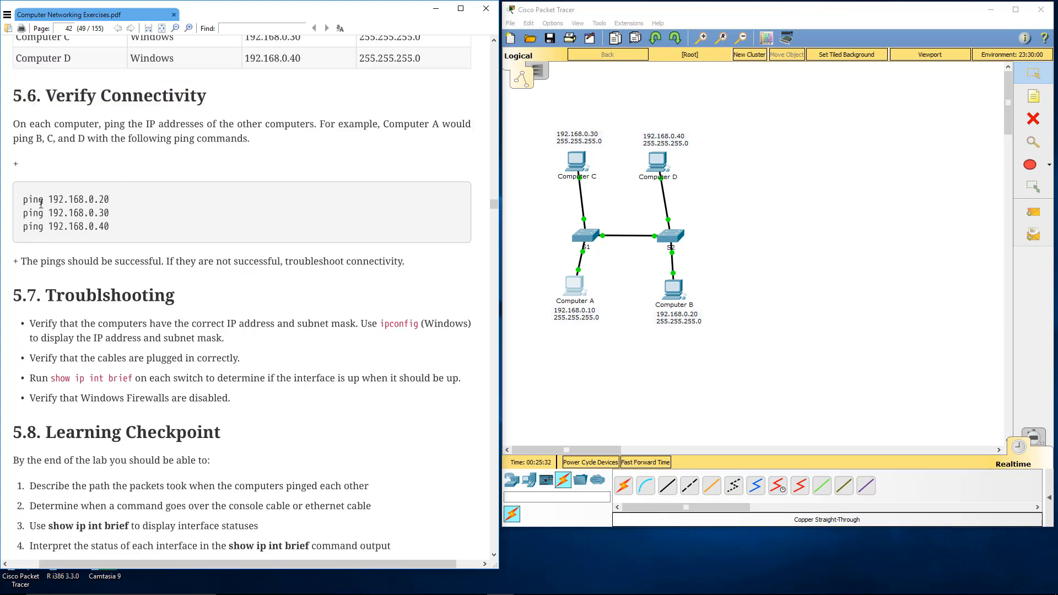
left_click_drag(23, 198, 49, 199)
left_click(88, 234)
left_click(49, 199)
left_click_drag(23, 198, 110, 228)
left_click(62, 229)
left_click(763, 220)
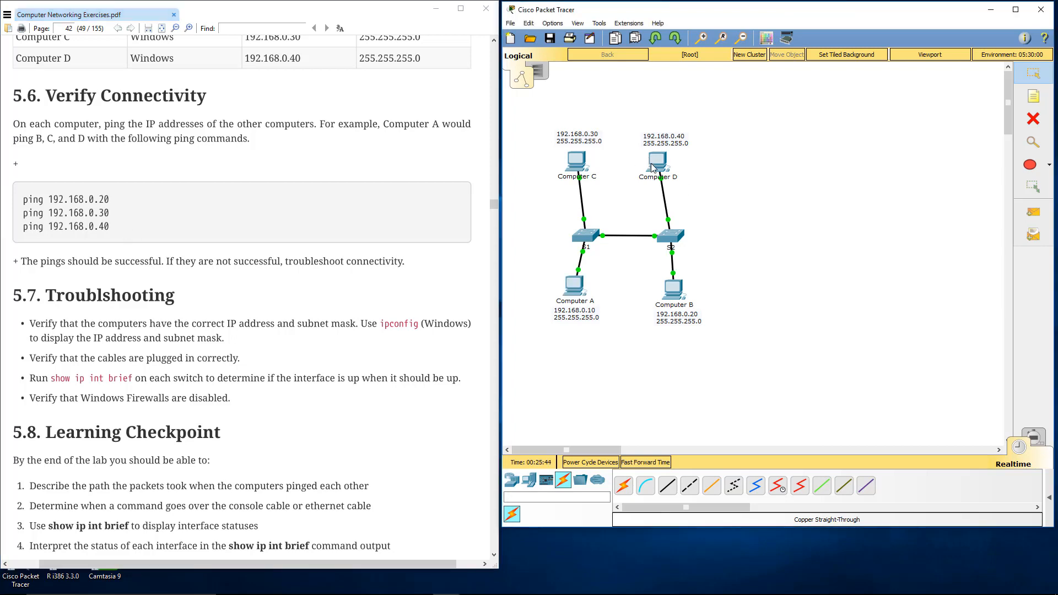
Step: Check Computer C's IP settings with ipconfig in its command prompt and close its window
mouse_move(652, 167)
left_click(581, 164)
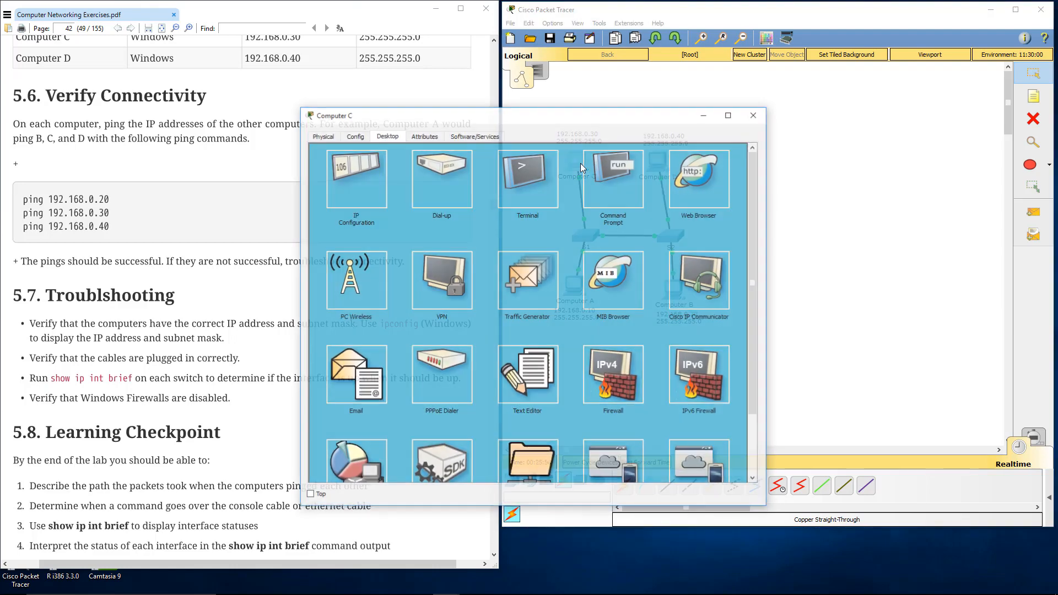
left_click(590, 173)
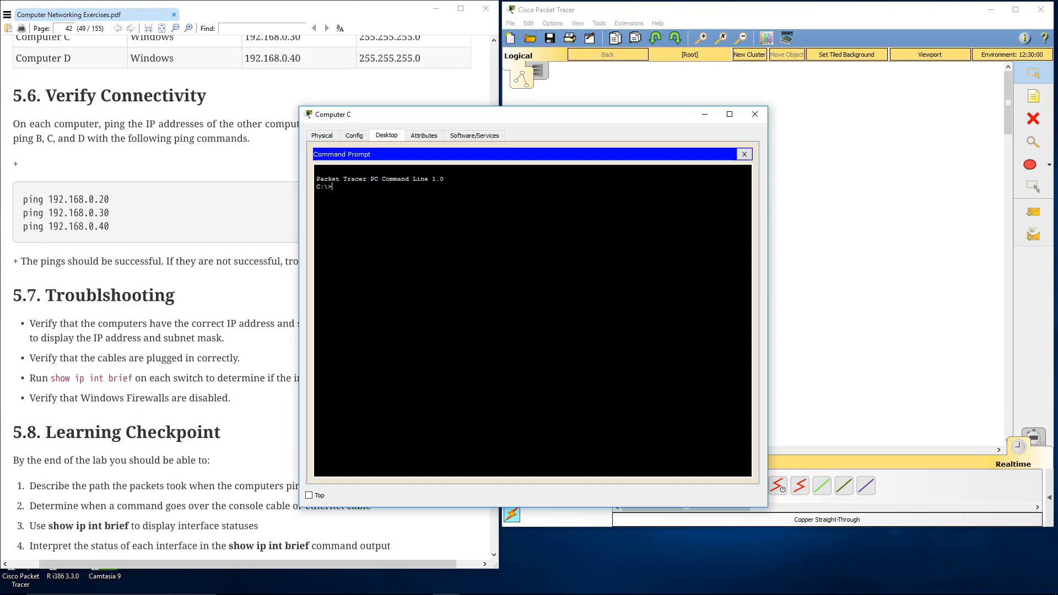
type("ipconfig")
key("Return")
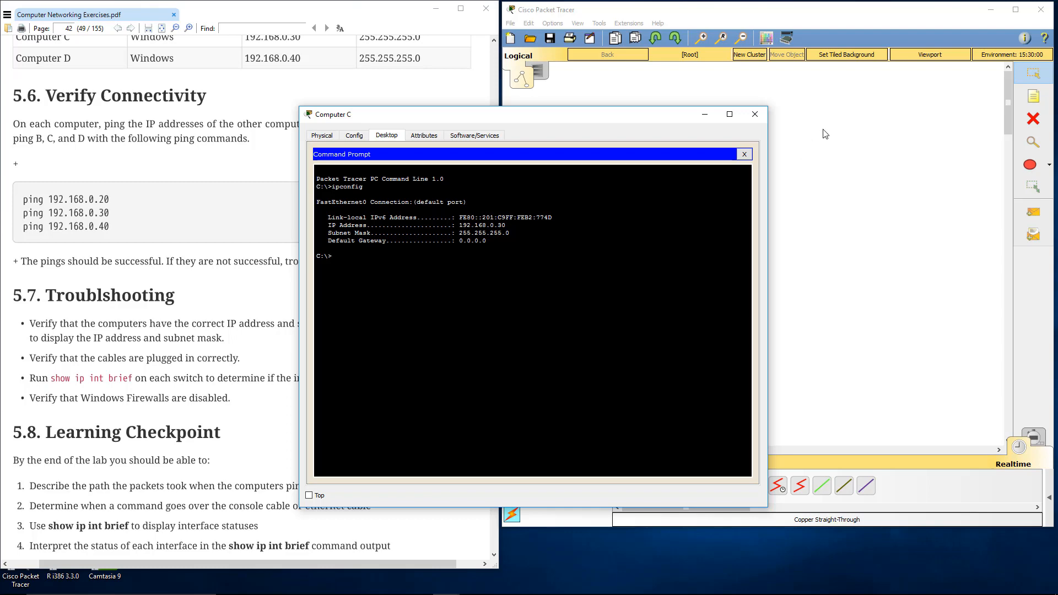
left_click(747, 154)
left_click(755, 118)
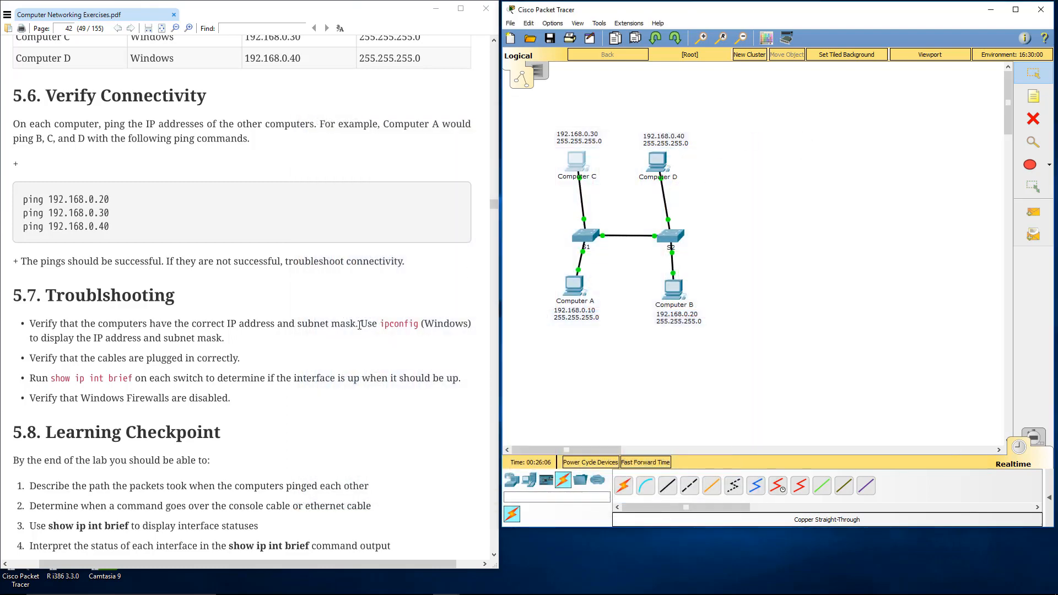
Step: Examine the troubleshooting advice on cabling, the show ip int brief command and Windows Firewalls
left_click_drag(63, 359, 100, 359)
left_click(133, 363)
left_click(101, 358)
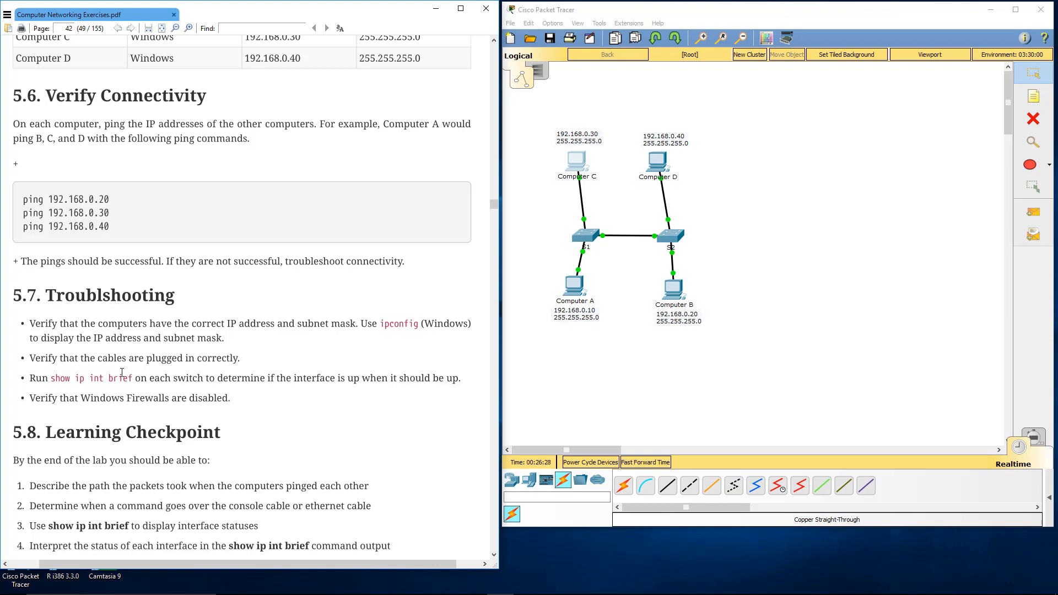
left_click_drag(52, 378, 134, 384)
left_click_drag(56, 379, 134, 379)
key("ctrl+c")
left_click_drag(129, 394, 223, 397)
key("ctrl+c")
left_click(572, 347)
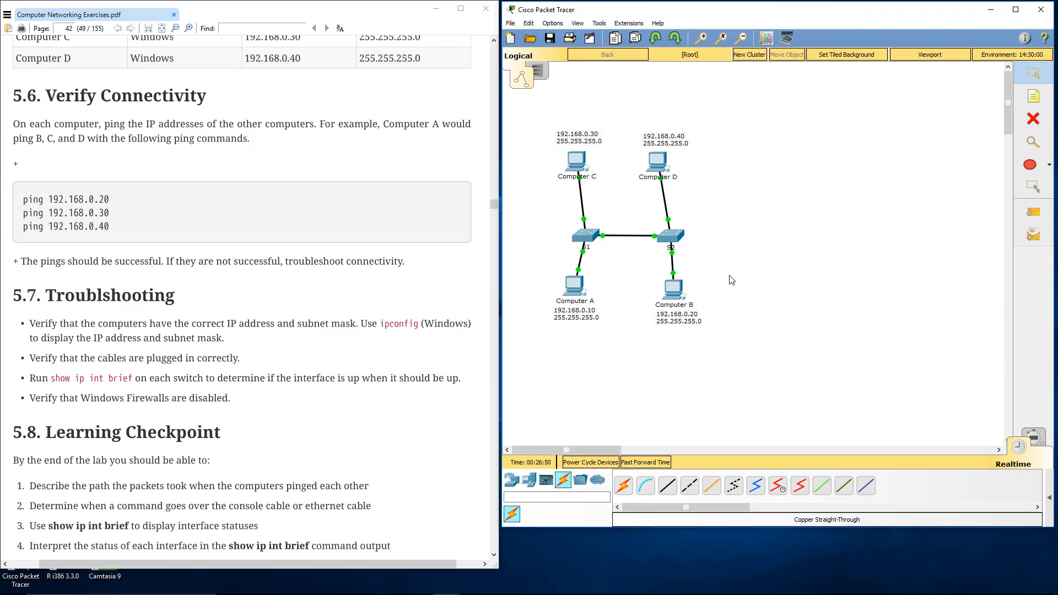
Step: Read the guide's Learning Checkpoint, Submission and Cleanup sections
left_click(249, 414)
scroll(248, 411, "down", 2)
scroll(248, 412, "down", 1)
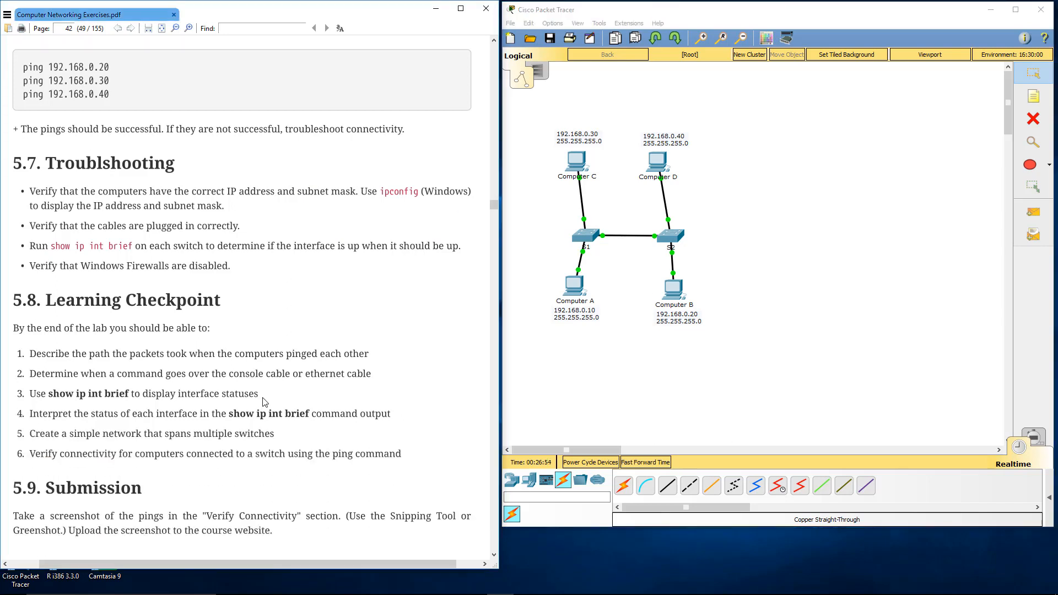
scroll(265, 402, "down", 2)
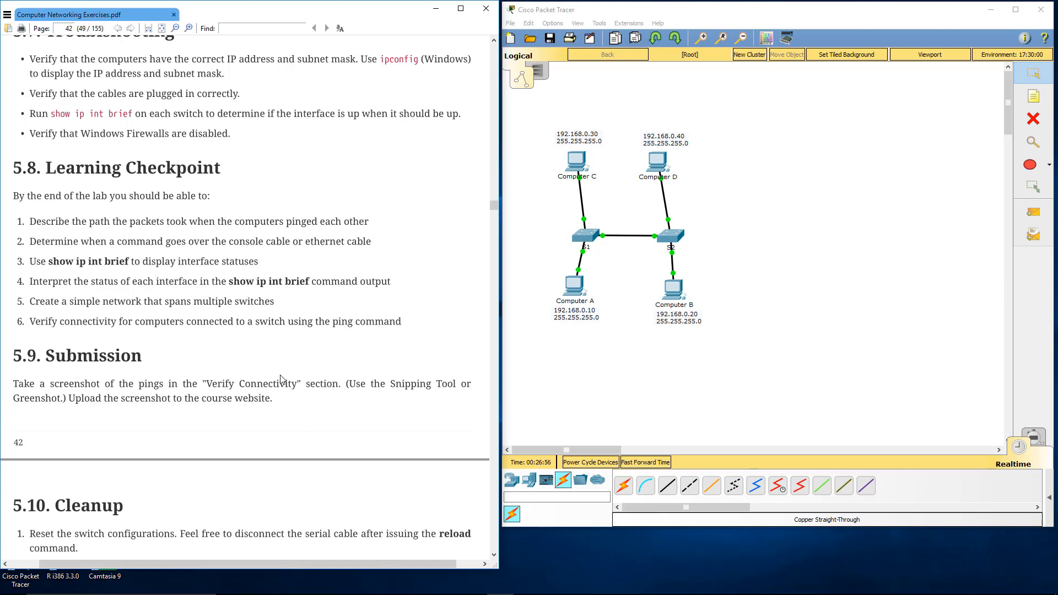
scroll(276, 356, "down", 1)
scroll(276, 355, "down", 1)
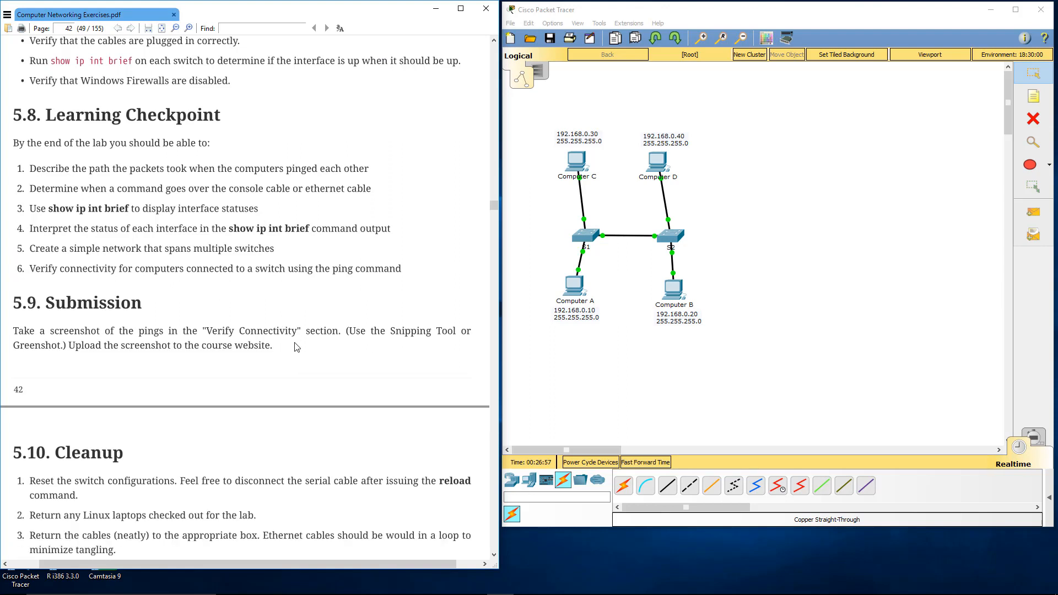
left_click(566, 367)
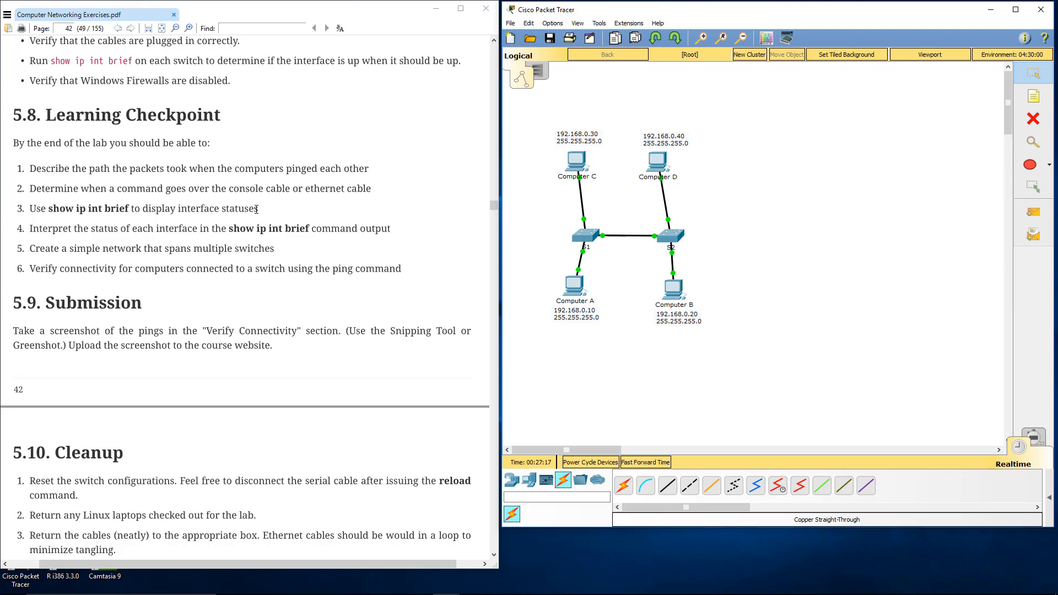
Step: Connect Computer A to switch S1 with a console cable and shift Computer A slightly away from its original spot
left_click(577, 296)
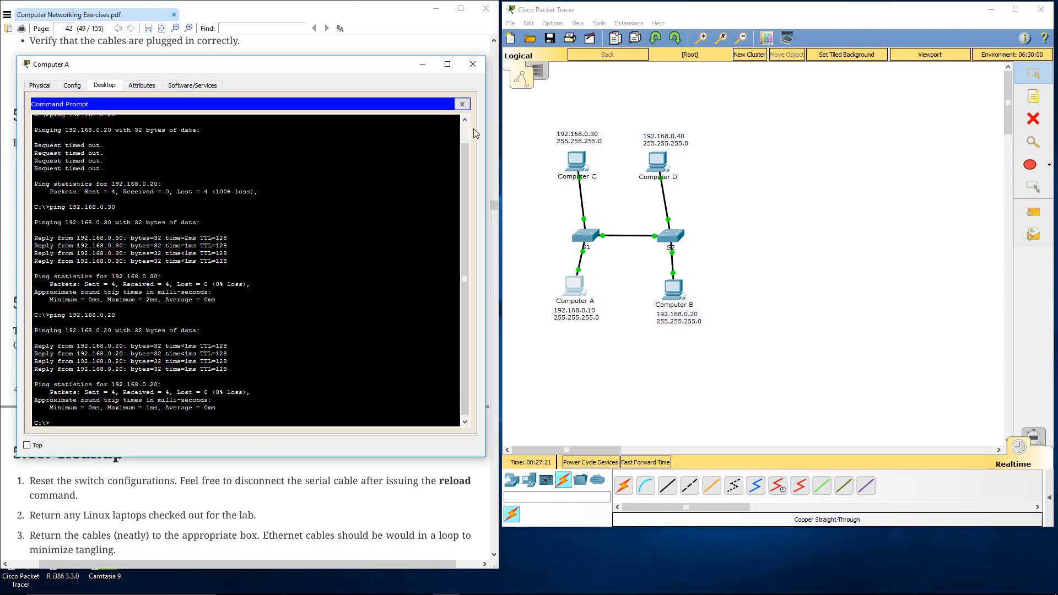
left_click(473, 64)
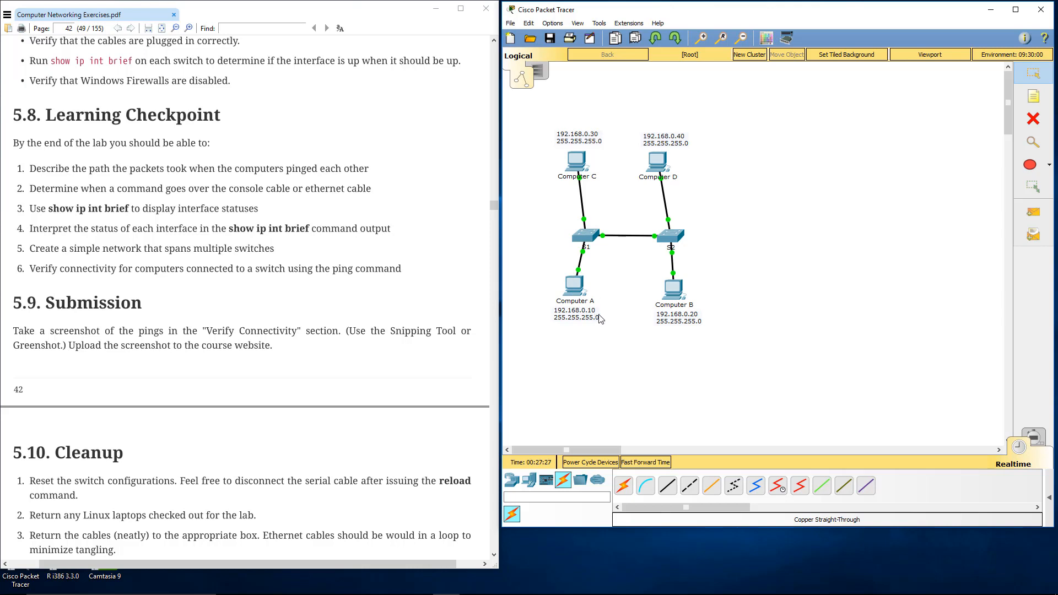
left_click(647, 487)
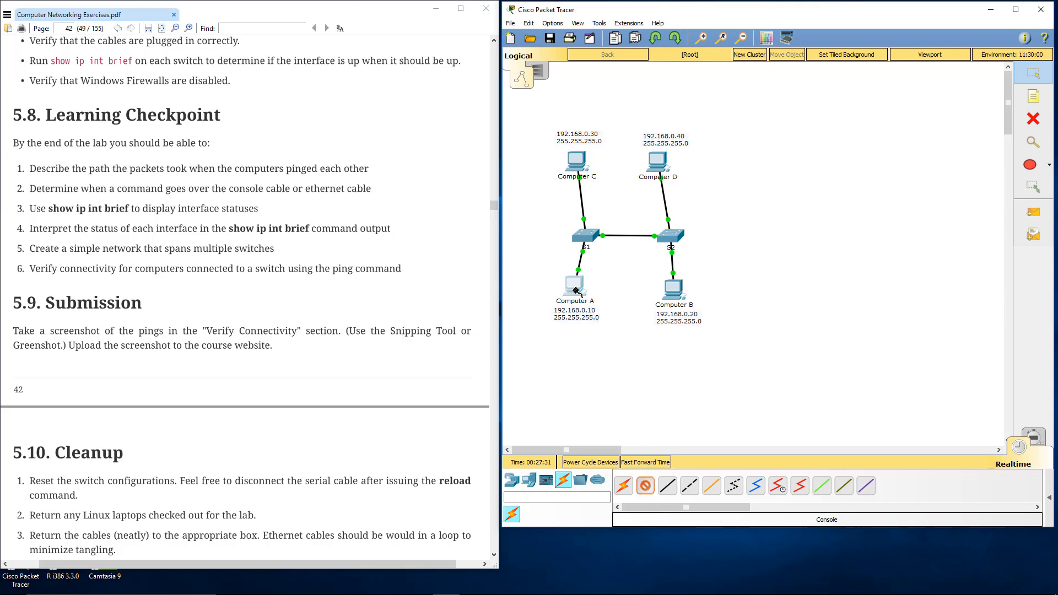
left_click(576, 289)
left_click(600, 295)
left_click(587, 238)
left_click(588, 239)
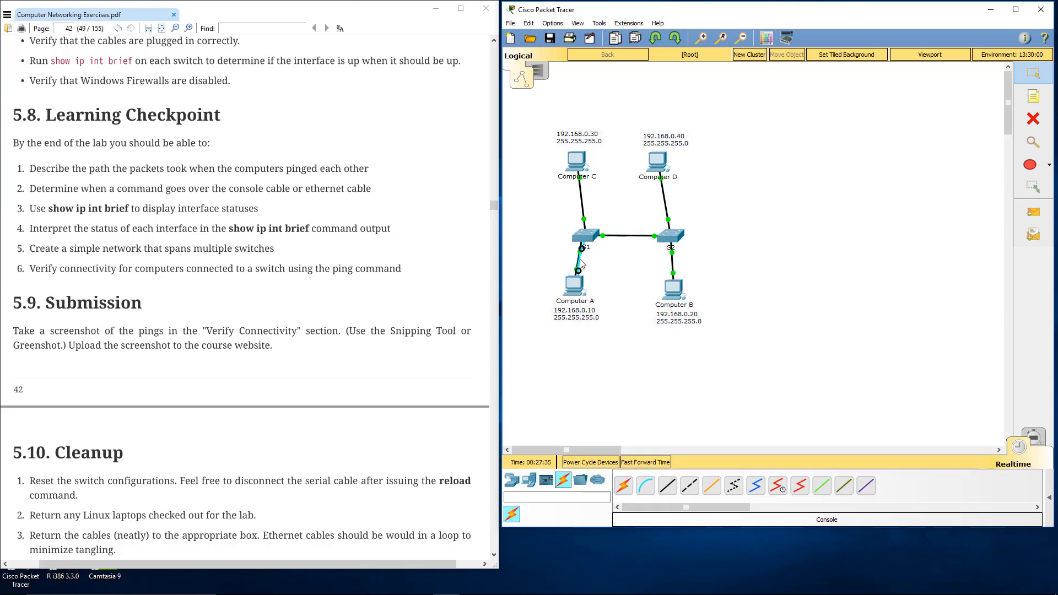
left_click_drag(577, 289, 569, 291)
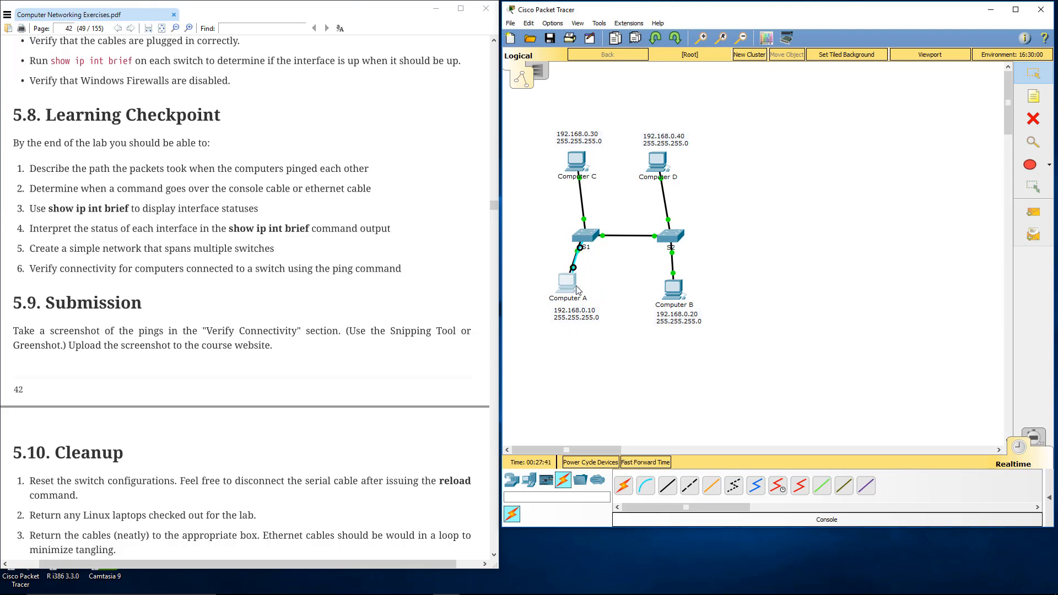
Step: Repeat the ping to 192.168.0.20 from Computer A's command prompt
left_click(571, 290)
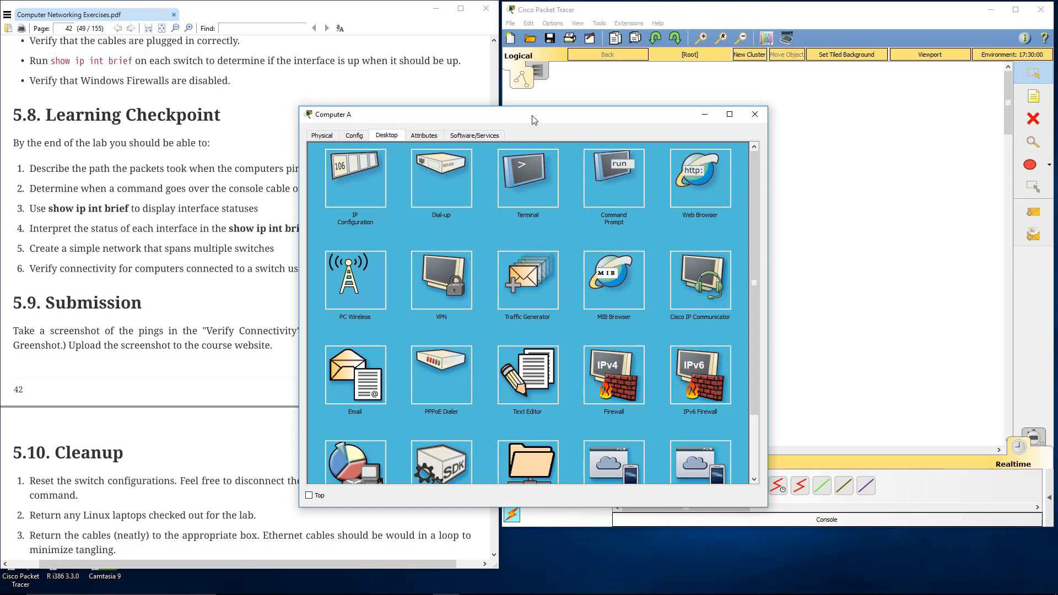
left_click_drag(524, 110, 231, 83)
left_click(311, 144)
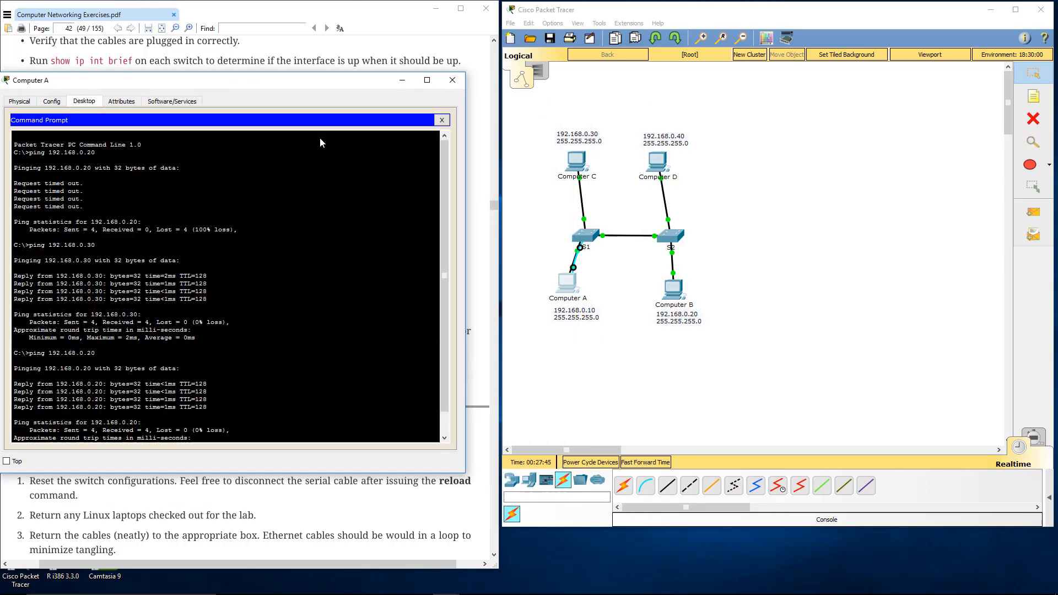
key("Up")
key("Return")
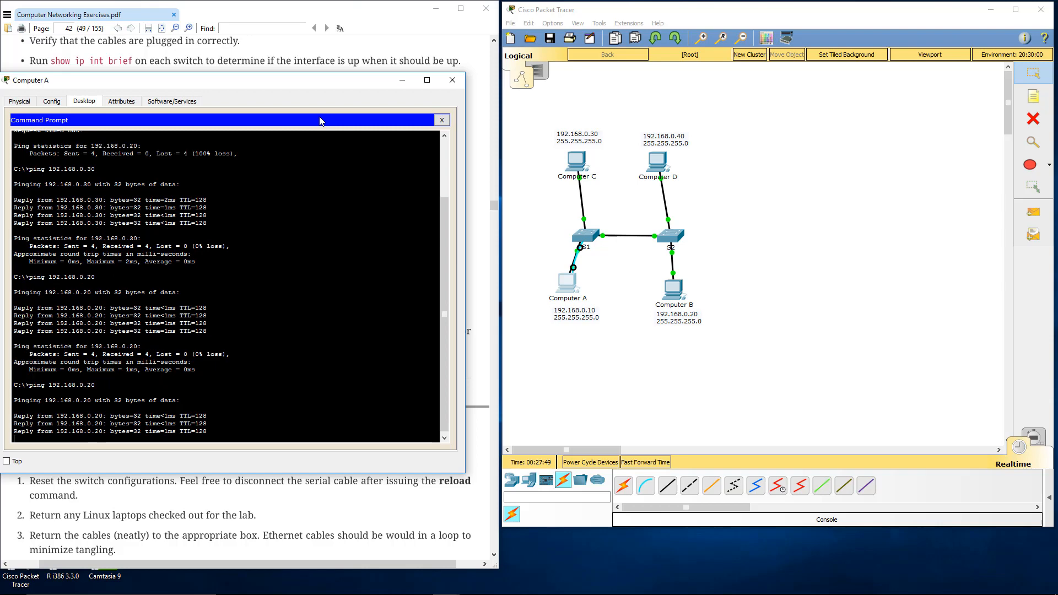
Step: Open a 9600-baud terminal session to S1 from Computer A, enter the console and enable passwords, and reach privileged mode
left_click(442, 119)
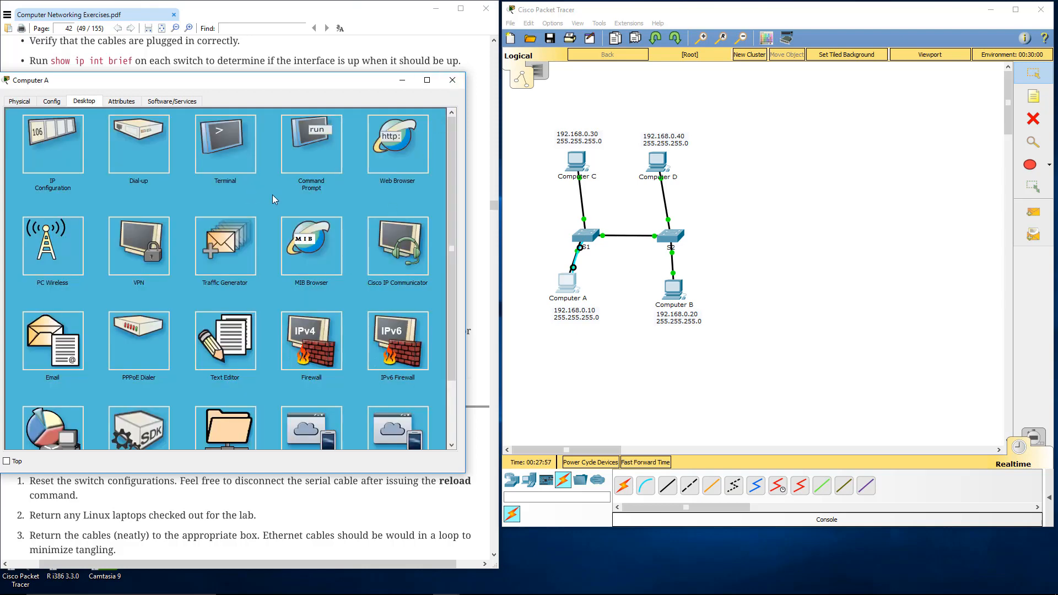
left_click(228, 167)
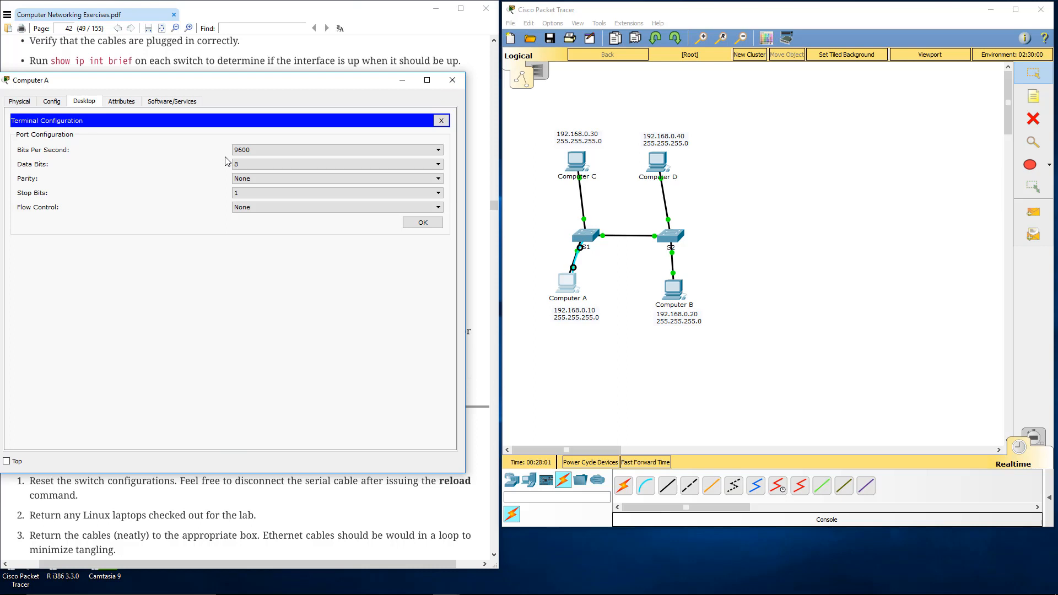
left_click(411, 224)
key("Return")
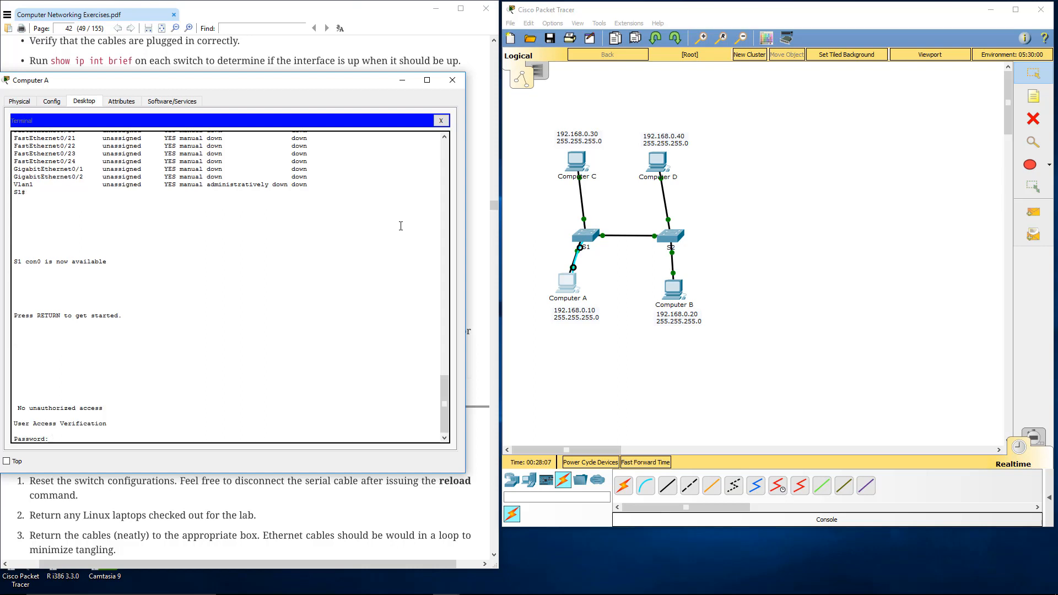
key("Return")
type("e")
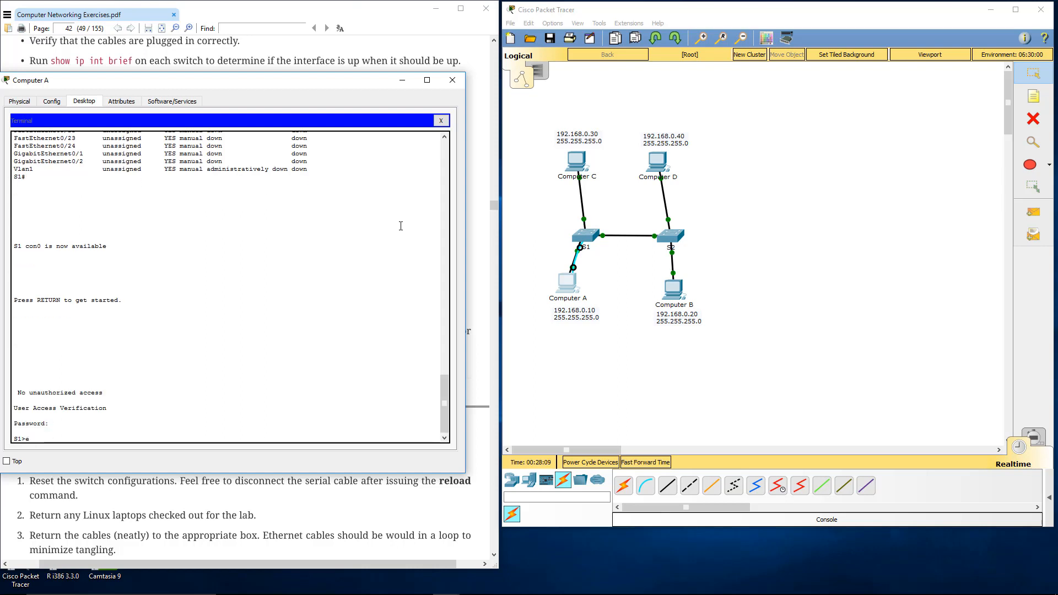
type("n")
key("Return")
key("Return")
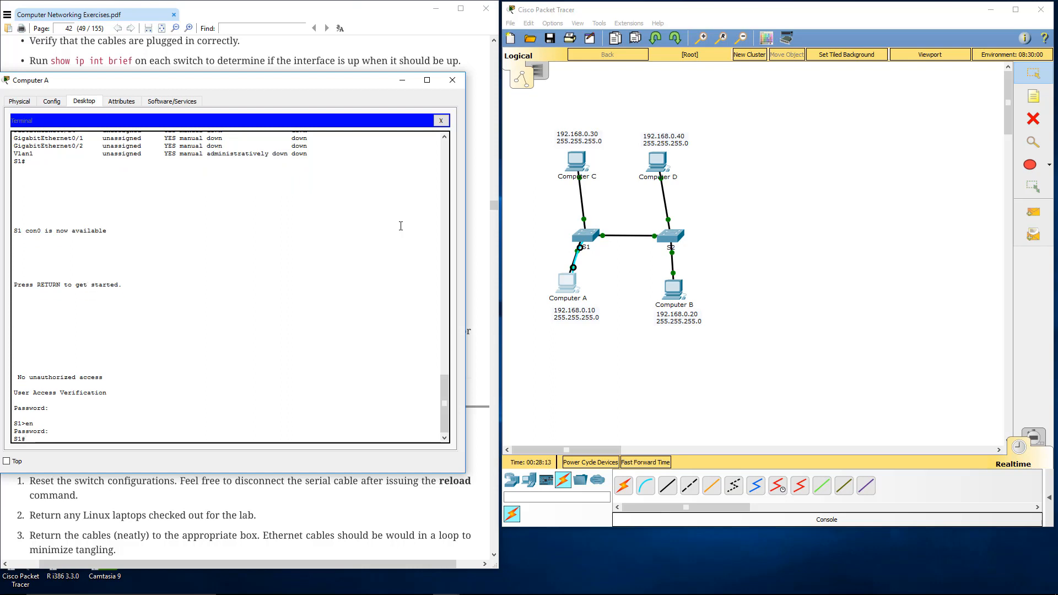
Step: Enter the question "what cable is this going over?" at the S1 prompt and clear the leftover text
left_click_drag(31, 85, 54, 62)
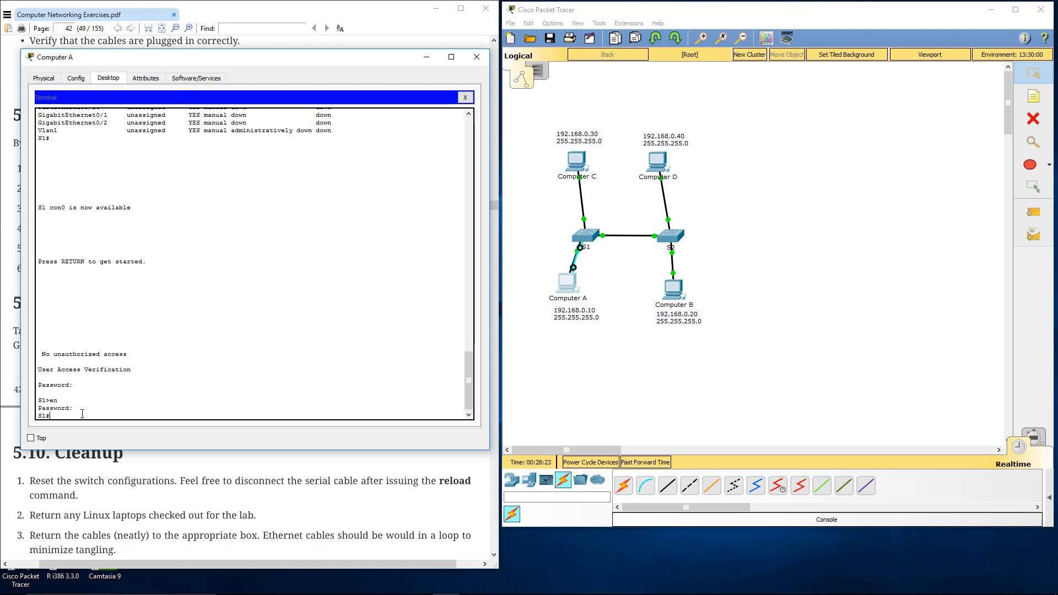
type("what cable is this going over???")
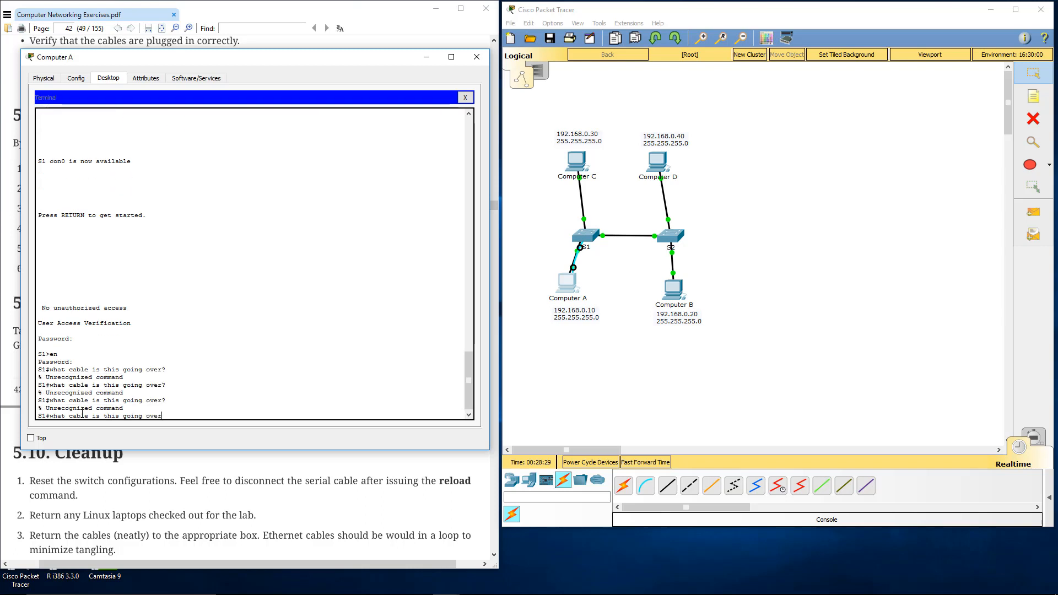
key("BackSpace")
key("BackSpace")
key("BackSpace")
key("BackSpace")
key("BackSpace")
key("BackSpace")
key("BackSpace")
key("BackSpace")
key("BackSpace")
key("BackSpace")
key("BackSpace")
key("BackSpace")
key("BackSpace")
key("BackSpace")
key("BackSpace")
key("BackSpace")
key("BackSpace")
key("BackSpace")
key("BackSpace")
key("BackSpace")
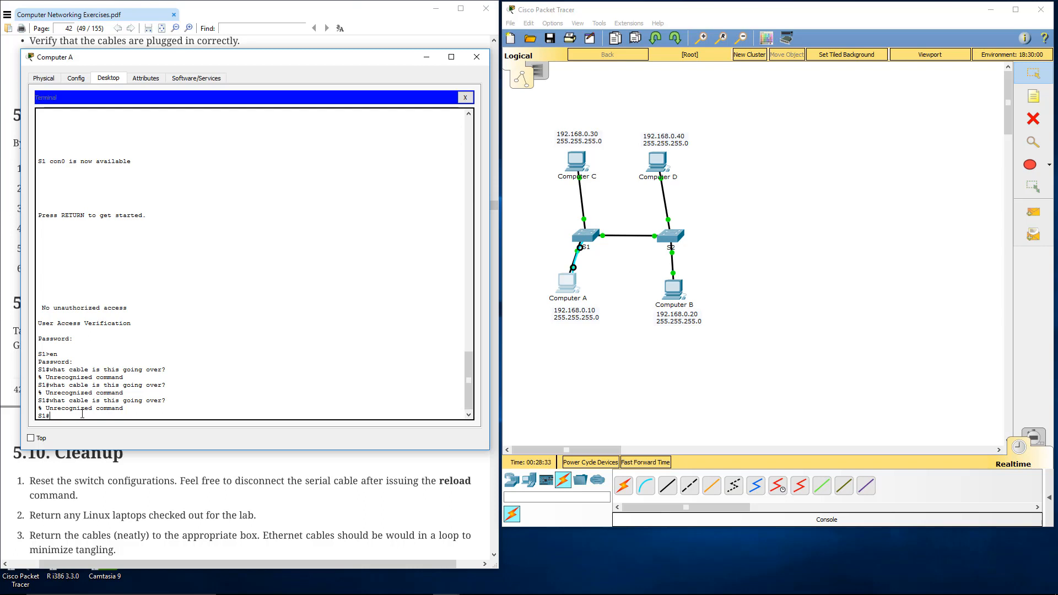
Step: Enter global configuration mode on S1 with the config t command
type("config t")
key("Return")
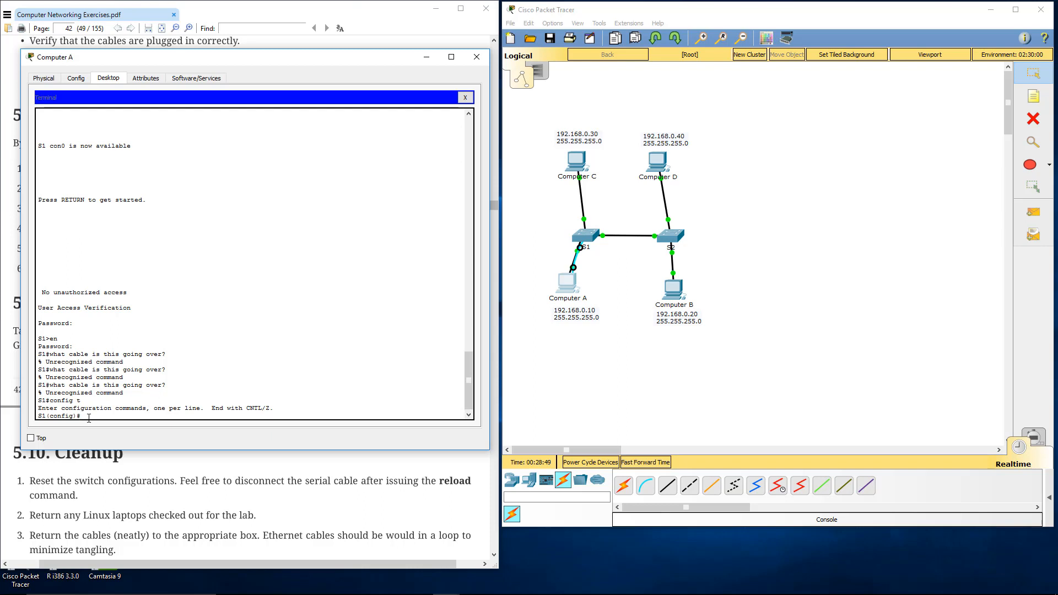
Step: Close the terminal and ping 192.168.0.20 once more from Computer A's command prompt
left_click(465, 97)
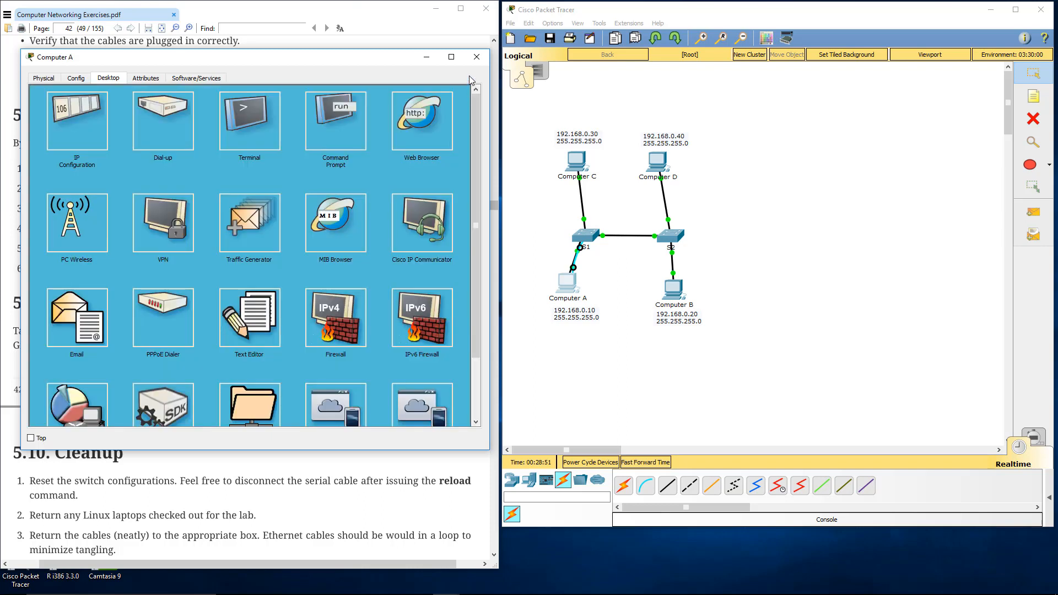
left_click(344, 110)
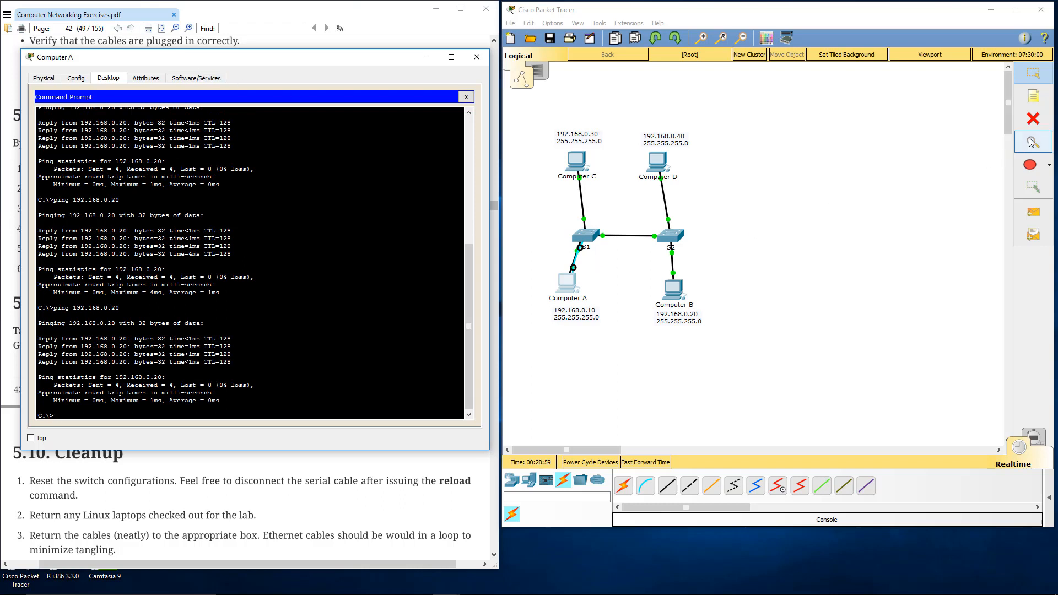
Step: Reposition Computer A slightly so its Ethernet and console cables to S1 are drawn apart
left_click(1033, 118)
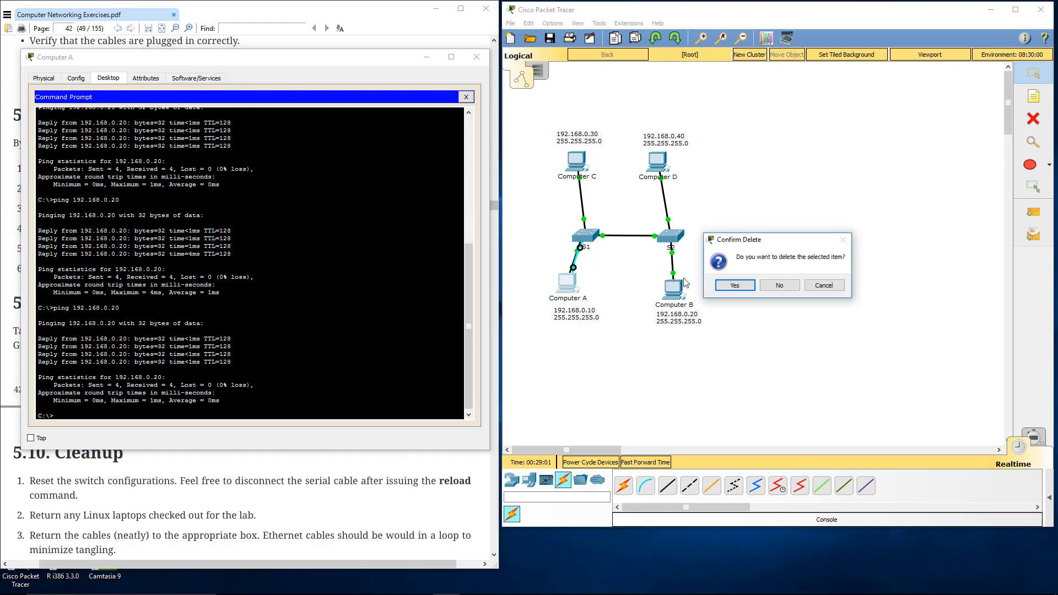
left_click(806, 286)
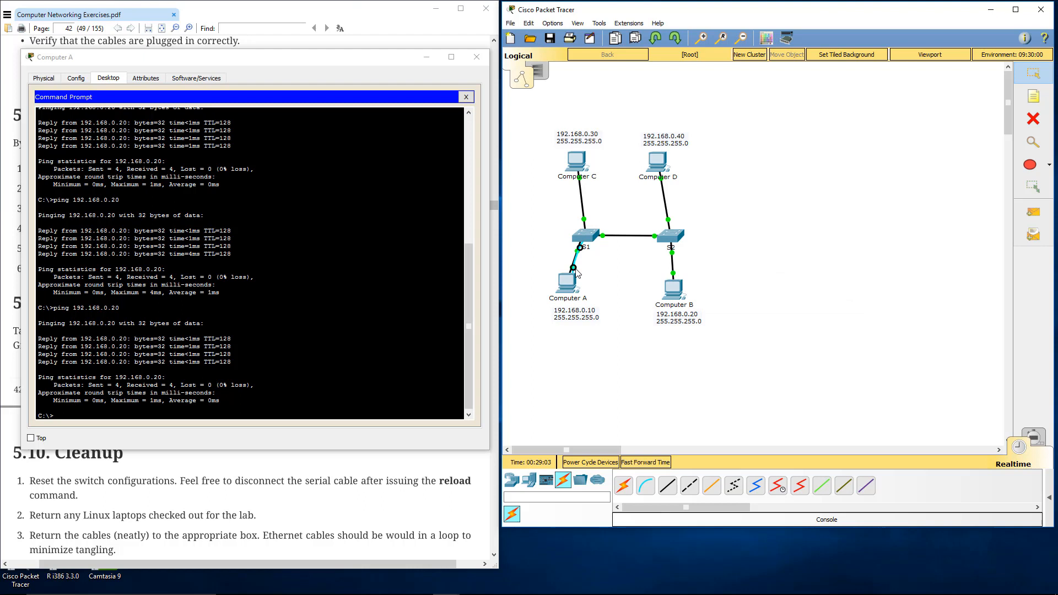
mouse_move(576, 279)
left_mouse_down()
mouse_move(536, 243)
mouse_move(537, 217)
mouse_move(574, 286)
left_mouse_up()
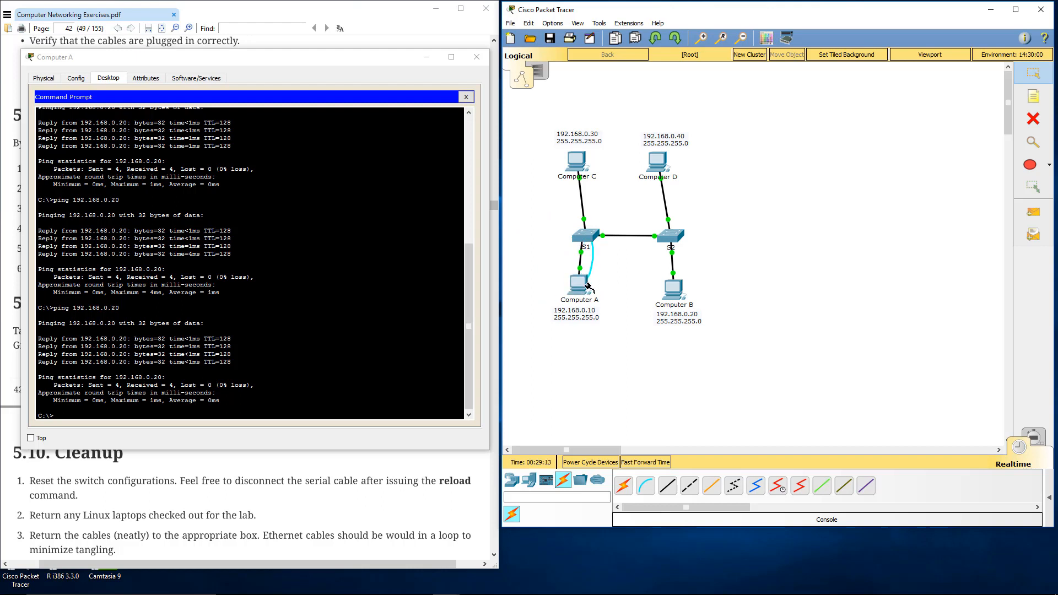
Step: Repeat the ping to 192.168.0.20 in Computer A's command prompt while both cables are connected
left_click(585, 286)
left_click(610, 293)
left_click(38, 300)
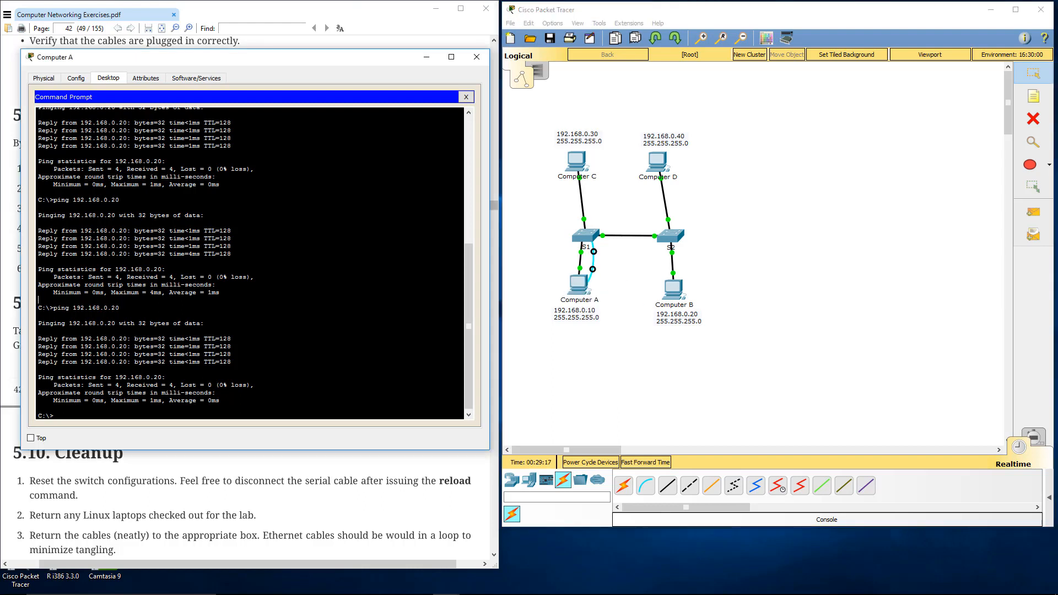
key("Up")
key("Return")
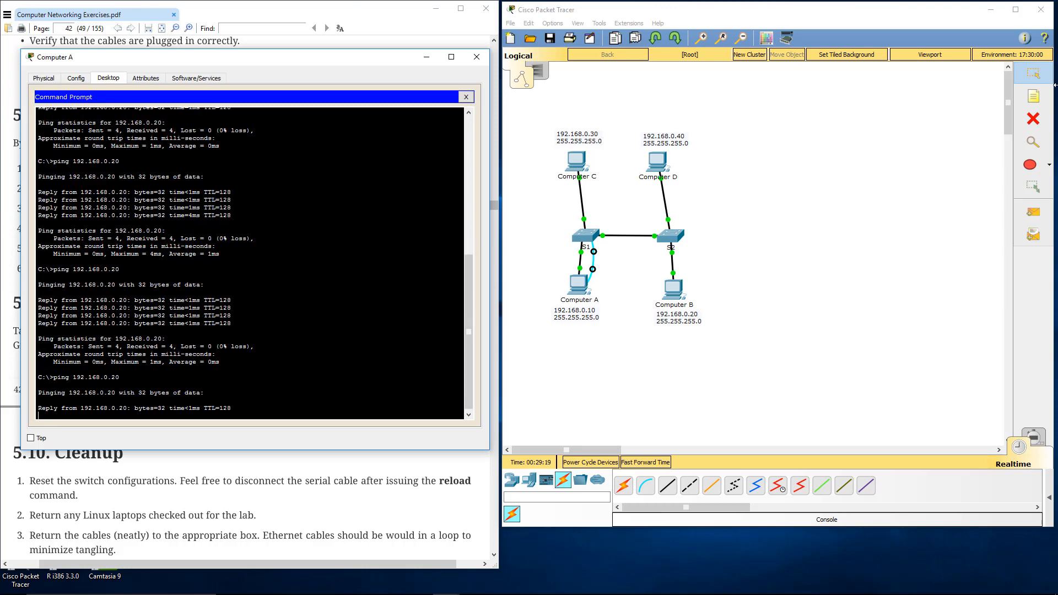
Step: Delete the console cable between Computer A and S1, and rerun the ping to 192.168.0.20 from Computer A
left_click(1033, 118)
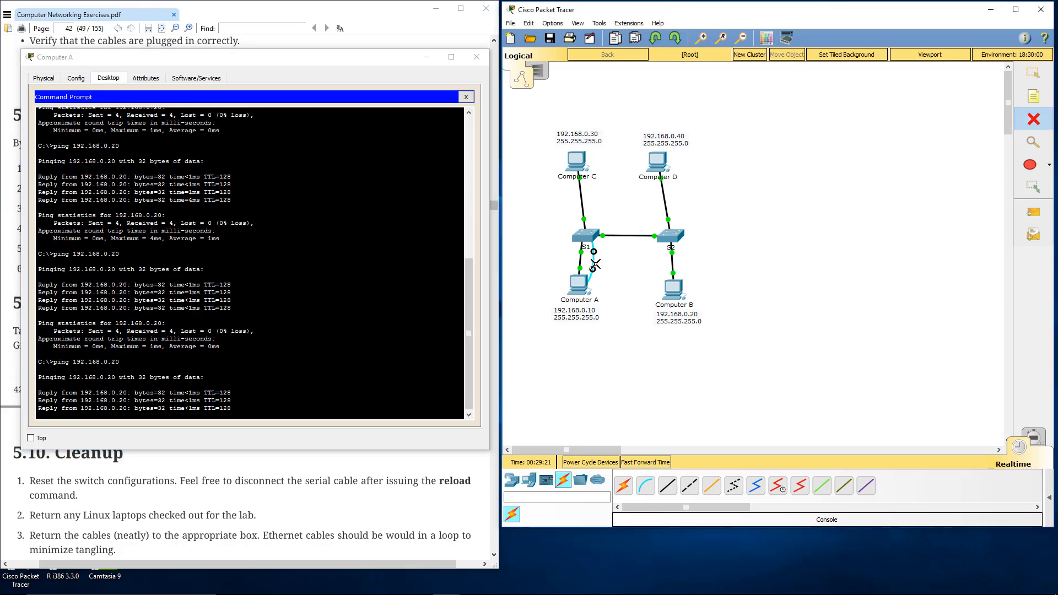
left_click(592, 261)
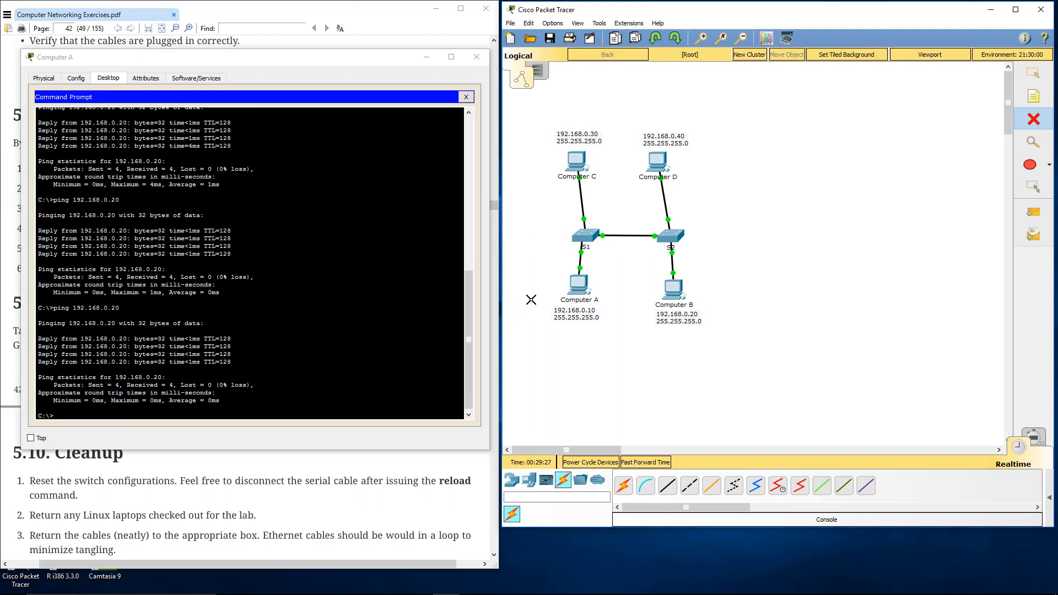
left_click(232, 361)
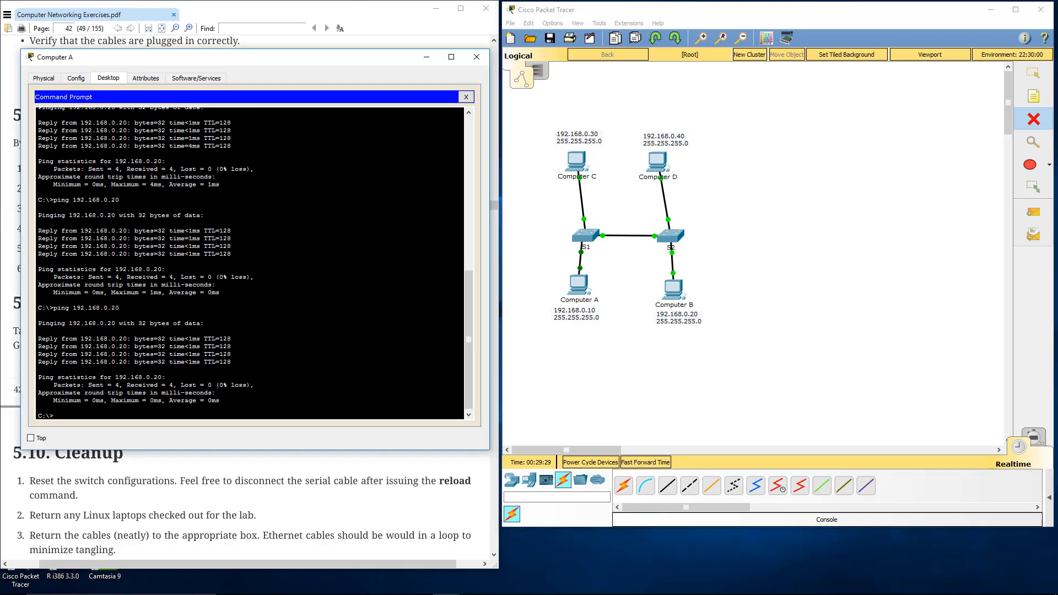
key("Up")
key("Return")
left_click(477, 57)
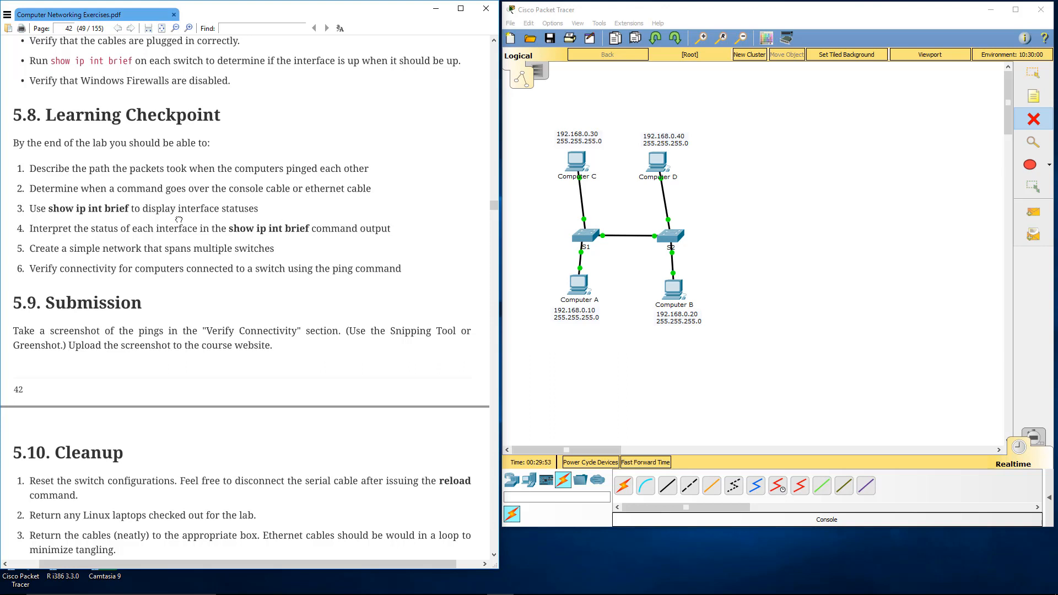
Step: Review the Learning Checkpoint, Submission and Cleanup sections (5.8 to 5.10) in the exercises PDF
scroll(179, 219, "down", 1)
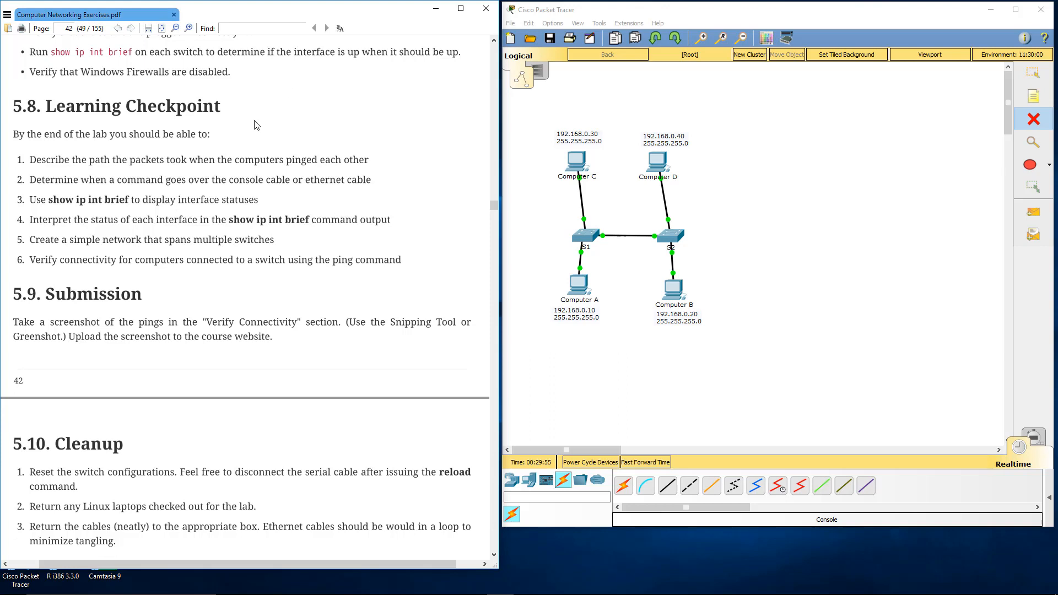
left_click_drag(76, 241, 148, 242)
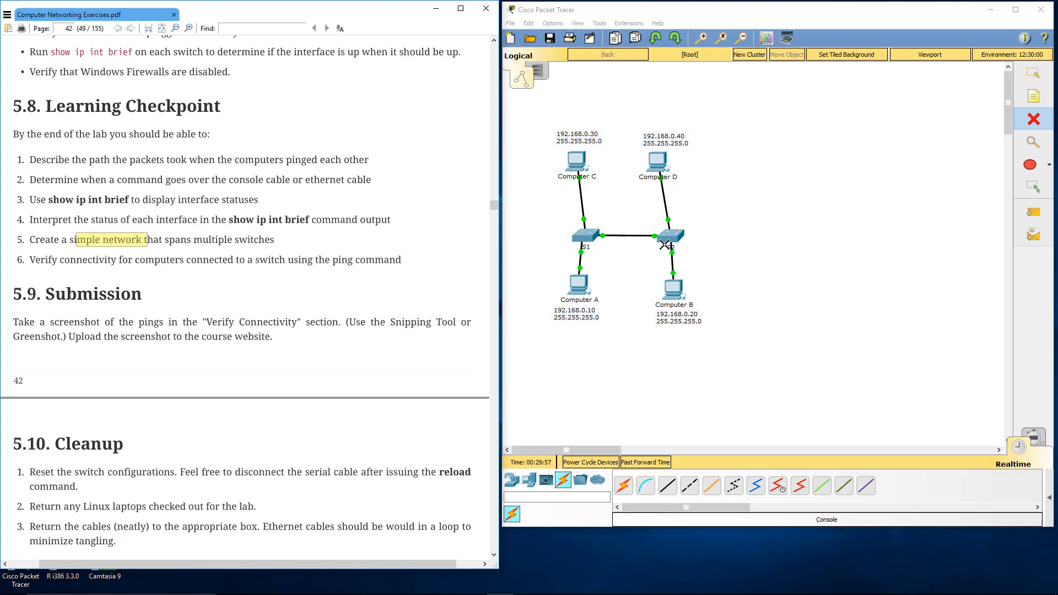
left_click(175, 228)
left_click_drag(54, 263, 239, 260)
left_click(239, 260)
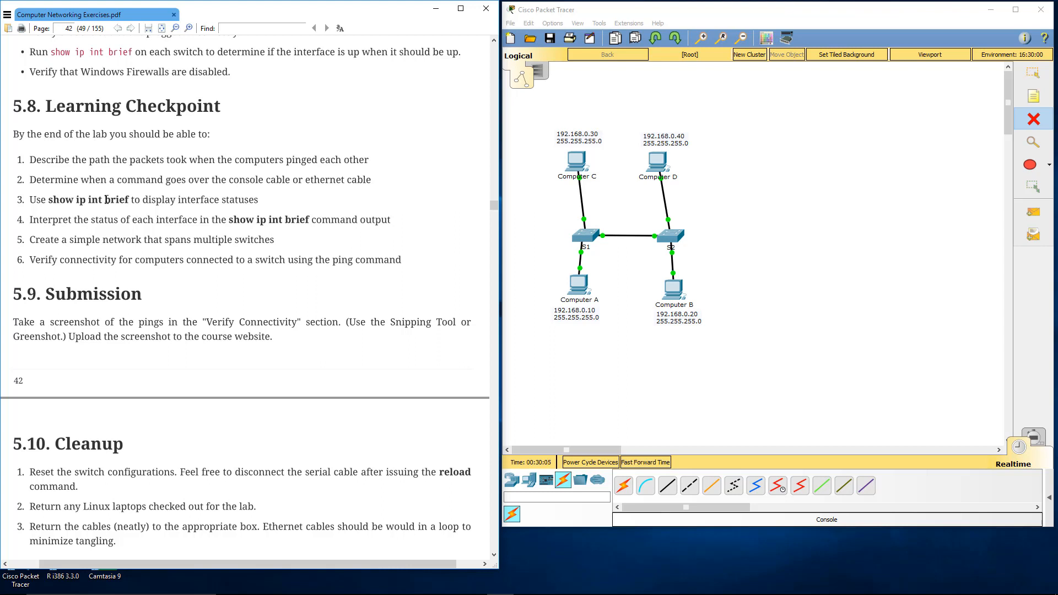
left_click_drag(46, 200, 126, 202)
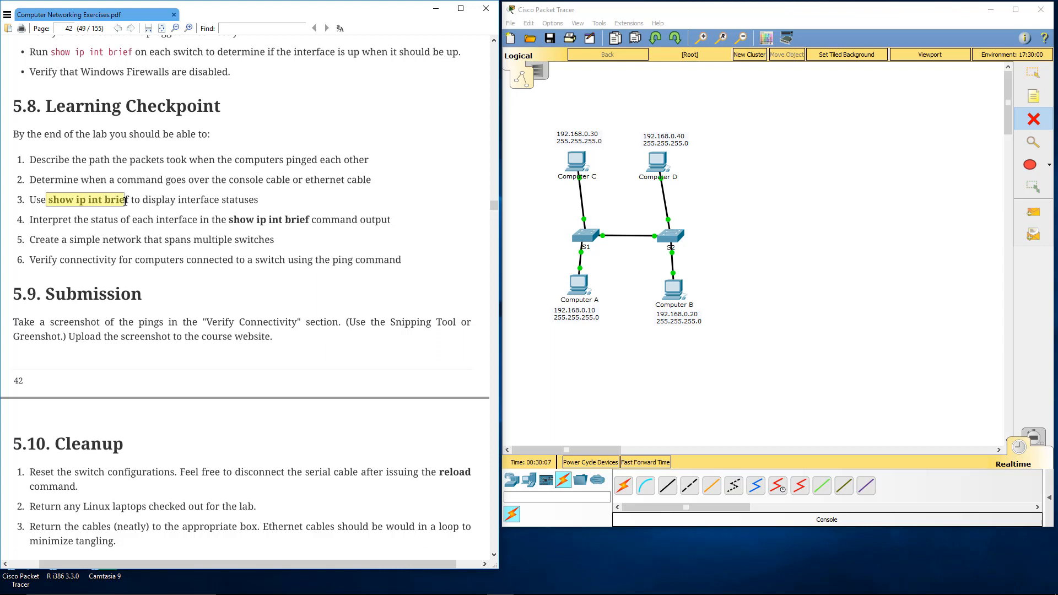
left_click(126, 202)
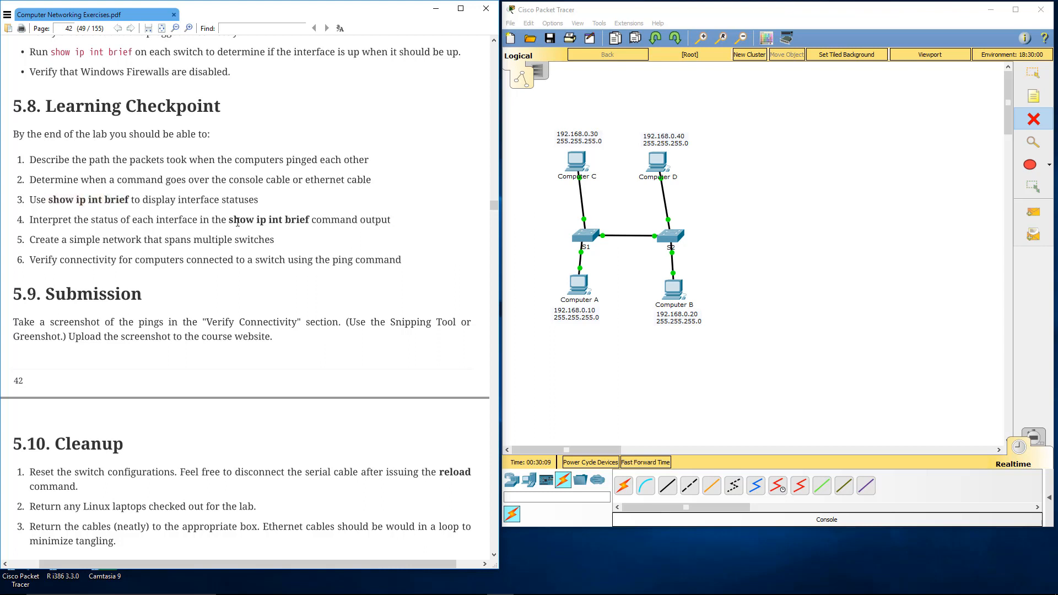
left_click_drag(229, 221, 312, 221)
left_click(312, 221)
left_click_drag(47, 199, 130, 200)
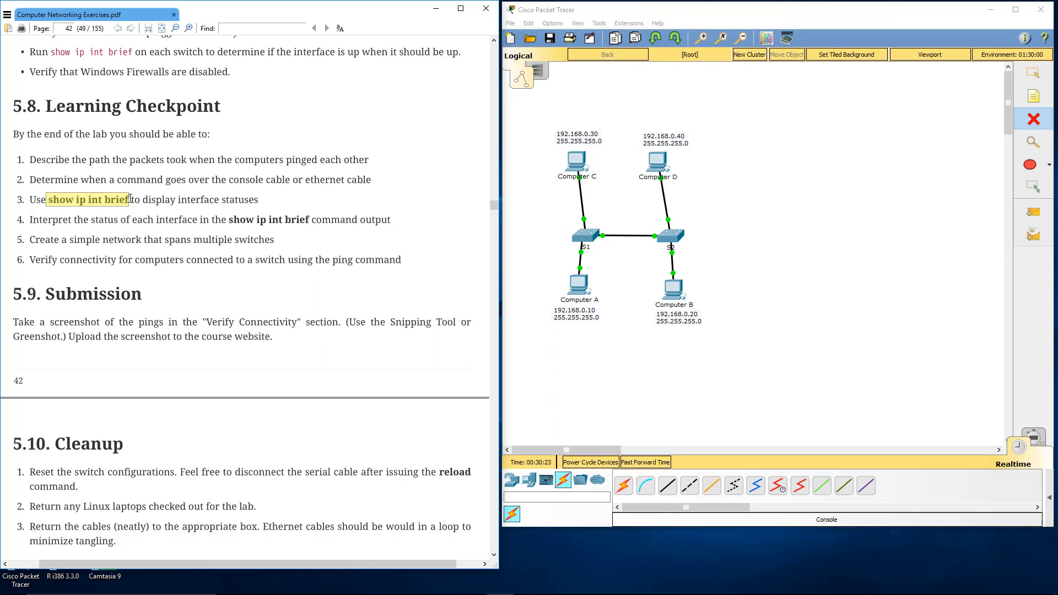
left_click(133, 197)
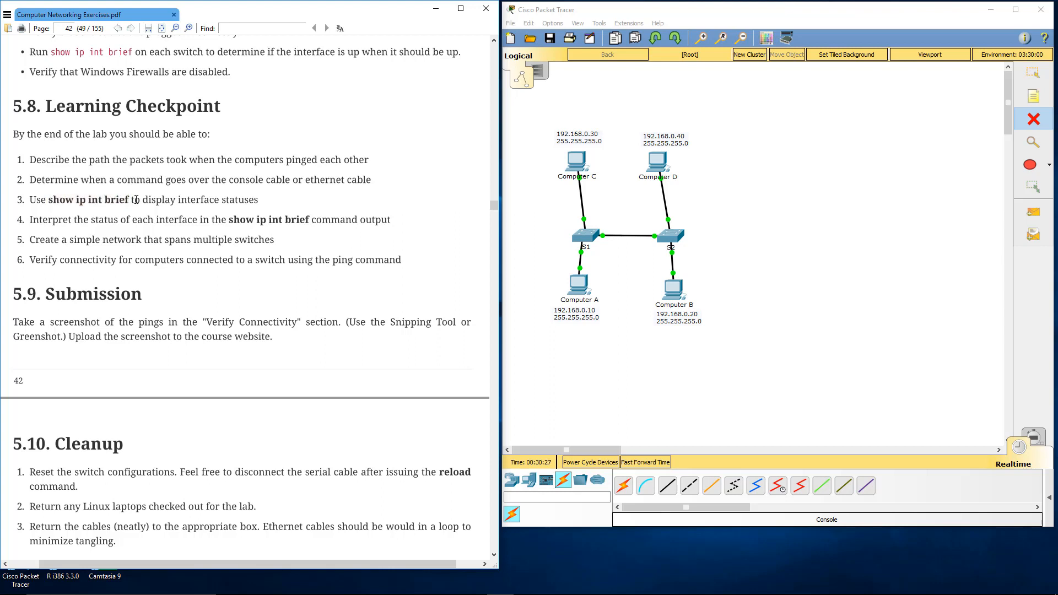
scroll(137, 199, "down", 3)
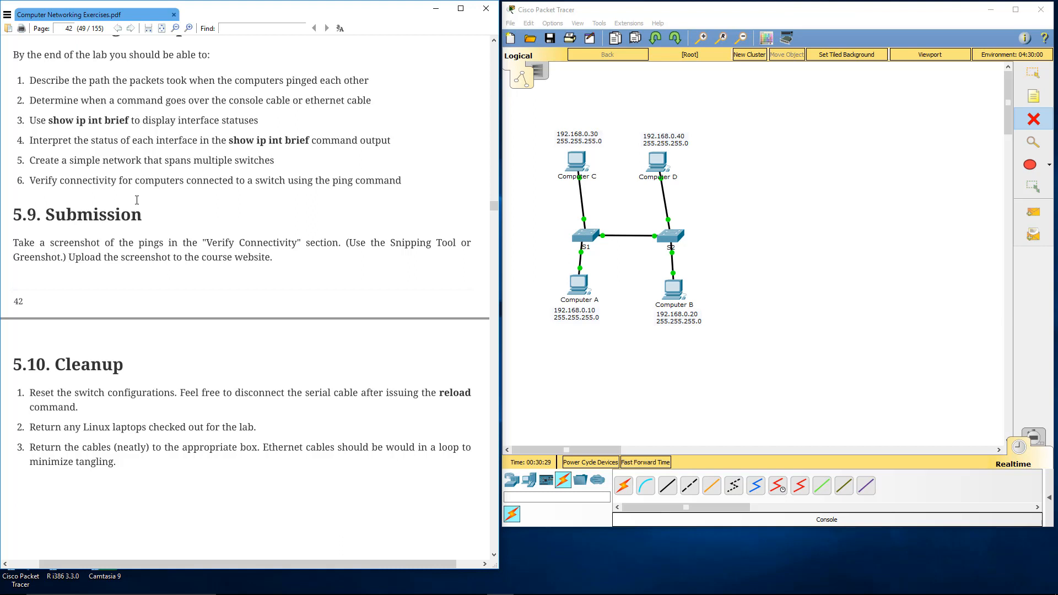
scroll(137, 202, "down", 1)
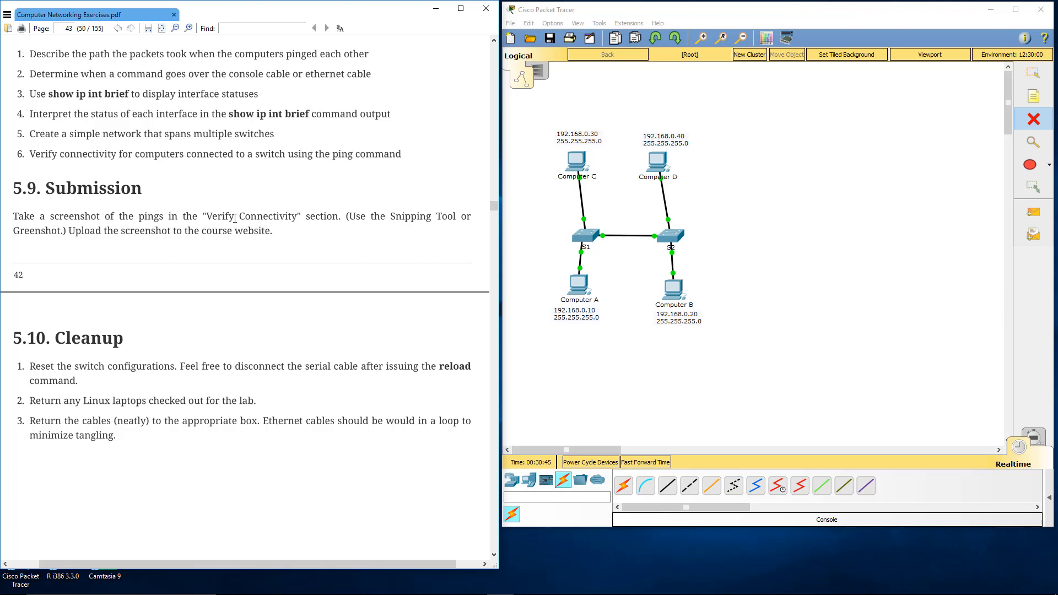
scroll(267, 219, "down", 1)
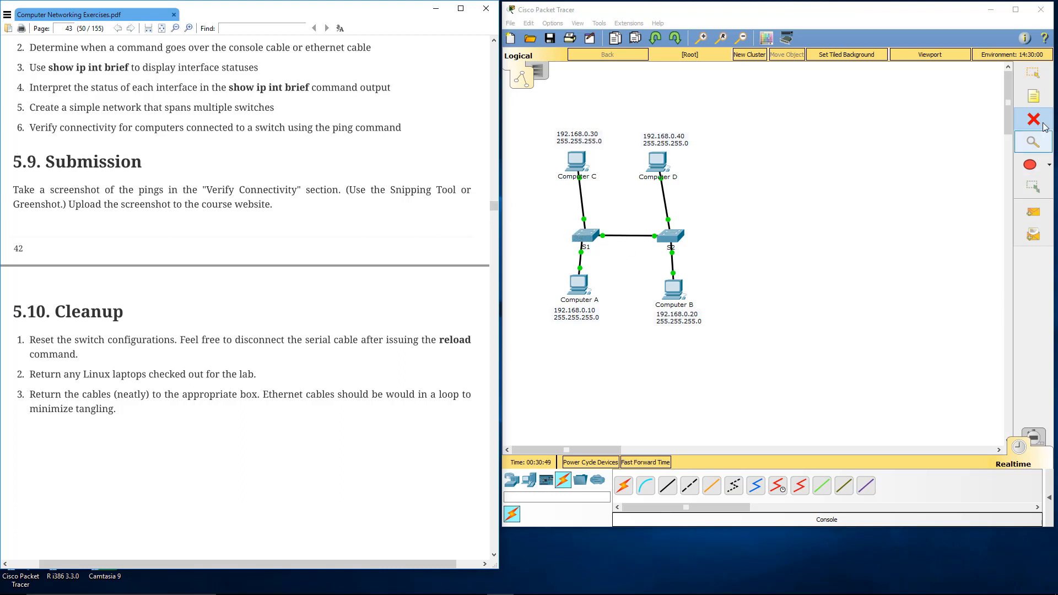
Step: Open the S1 command line, exit global configuration mode, and list the flash contents with show flash
left_click(1033, 72)
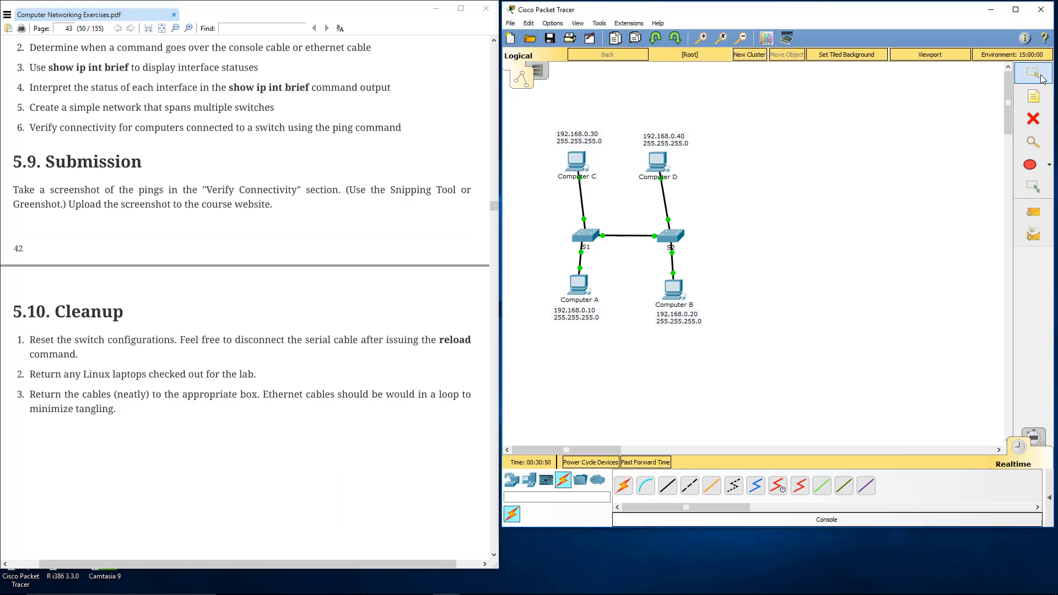
left_click(587, 239)
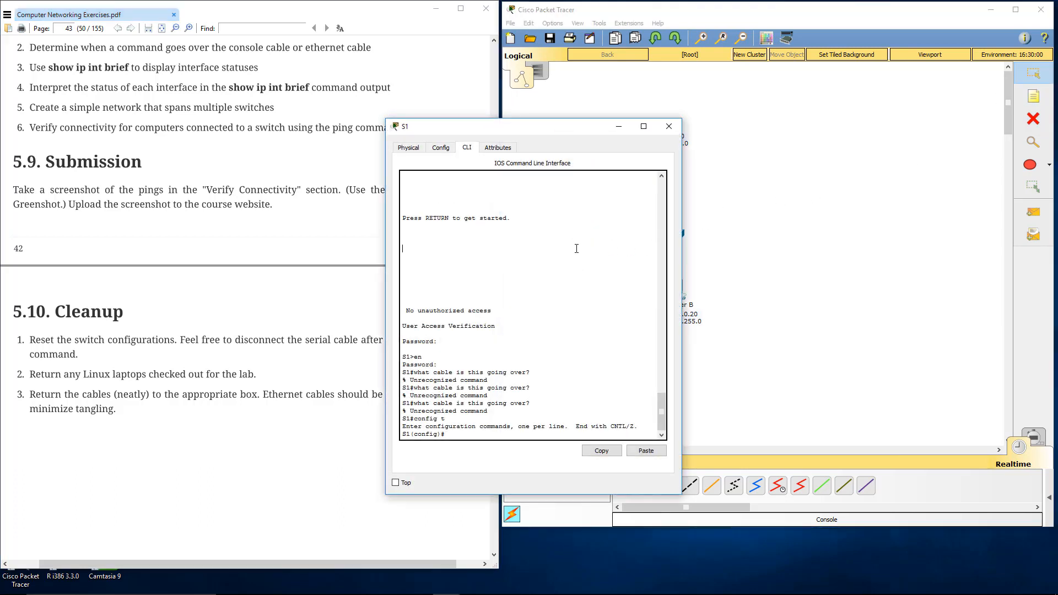
type("exit")
key("Return")
type("show")
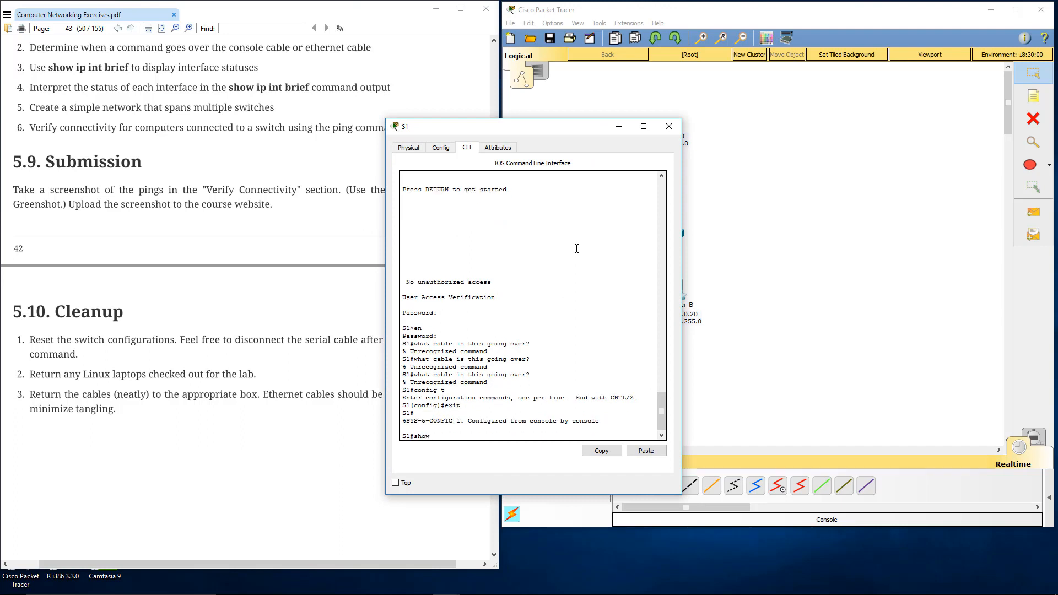
type(" flash")
key("Return")
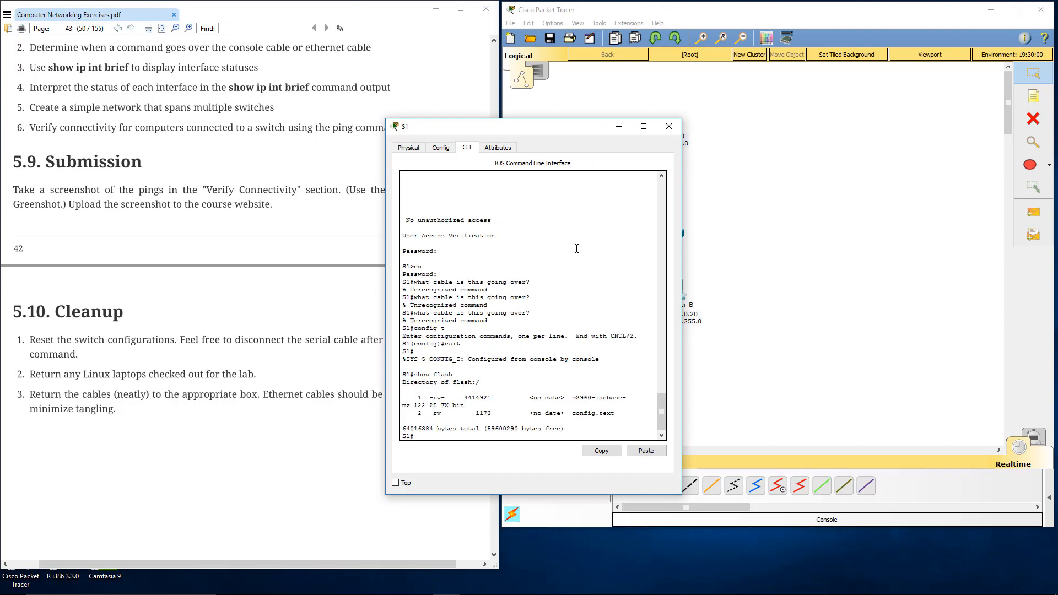
Step: Try to delete vlan.dat from S1's flash, accepting the default filename and confirmation
type("delete vlan.dat")
key("Return")
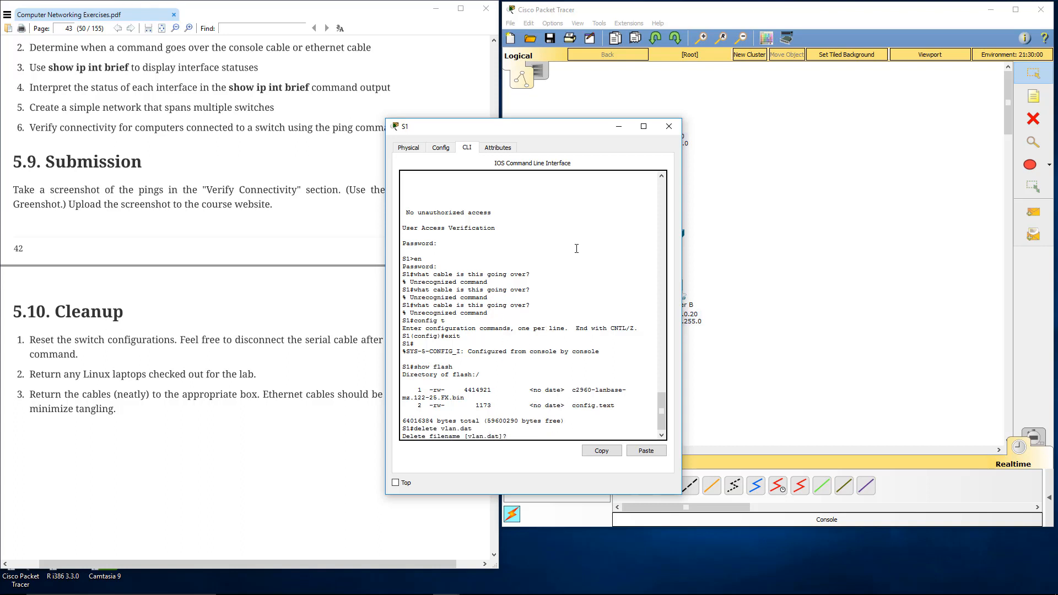
key("Return")
key("Return")
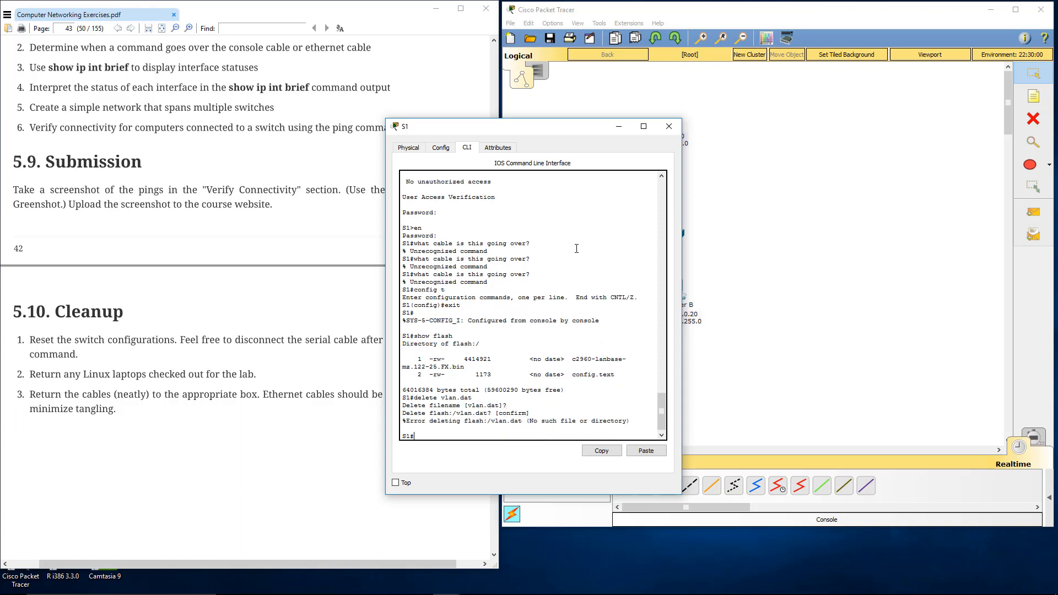
Step: Erase the startup configuration on S1 with erase startup-config and confirm the erasure
type("erase star")
key("Tab")
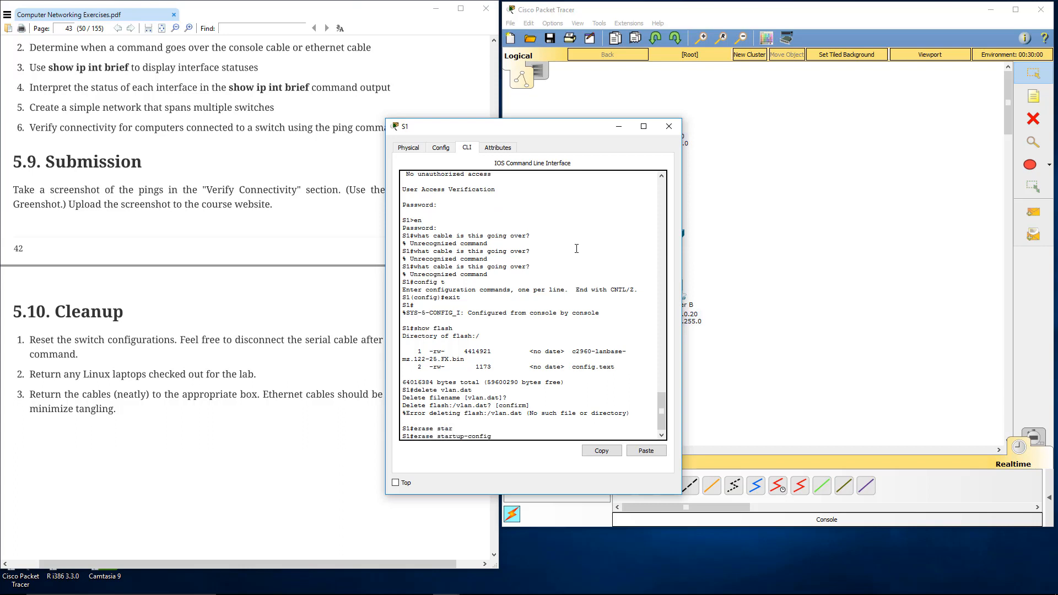
key("Return")
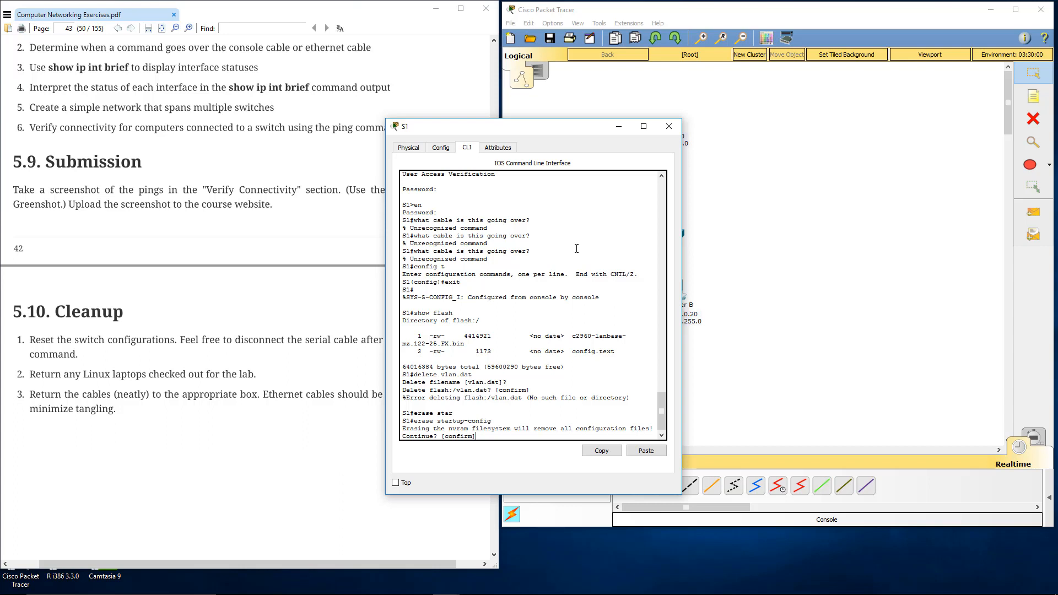
key("Return")
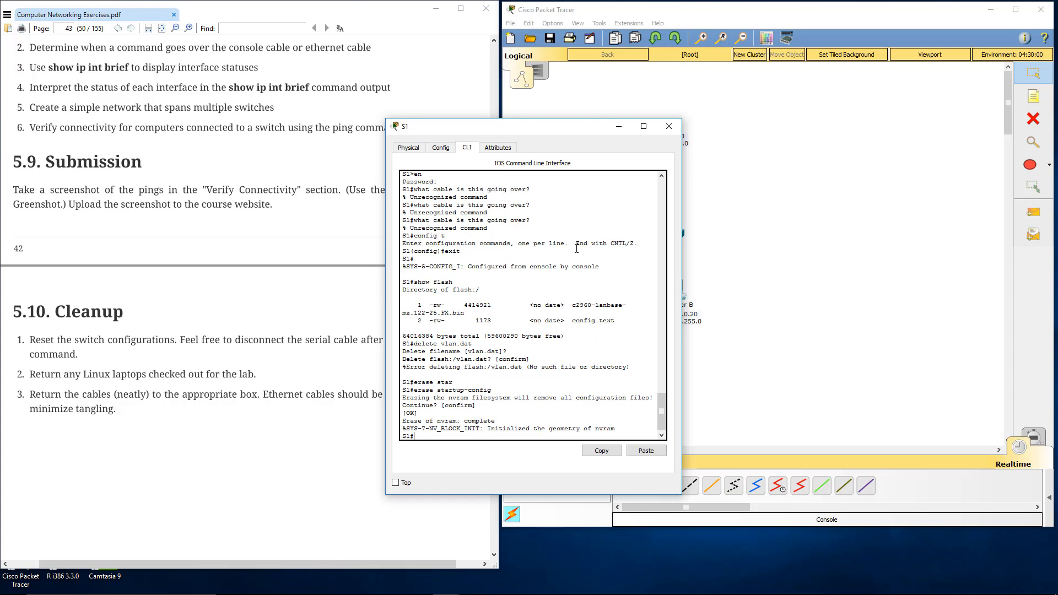
Step: Reload S1, confirm the restart, and close its command-line window
type("reload")
key("Return")
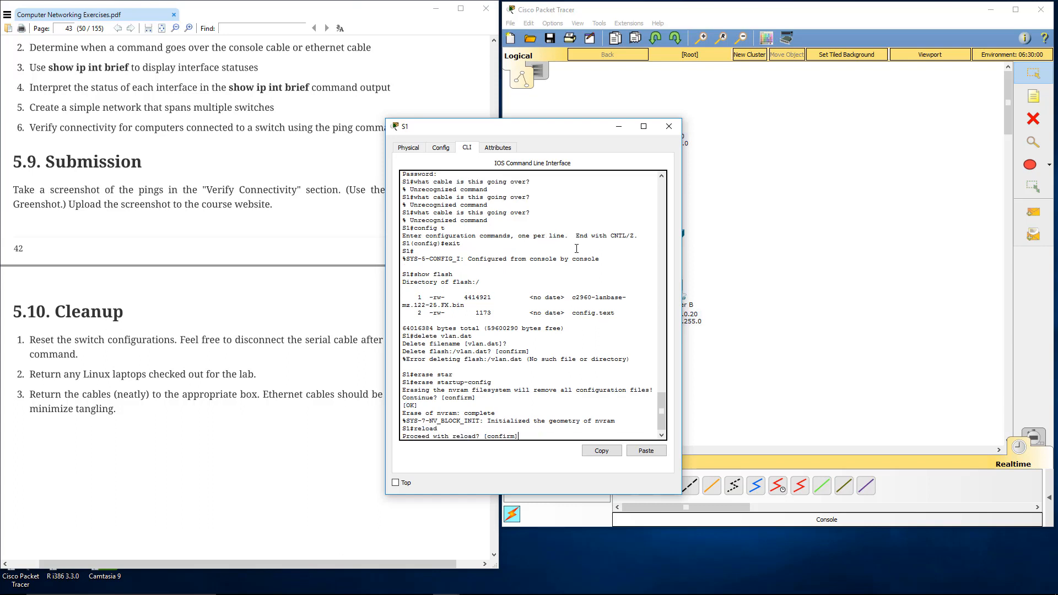
key("Return")
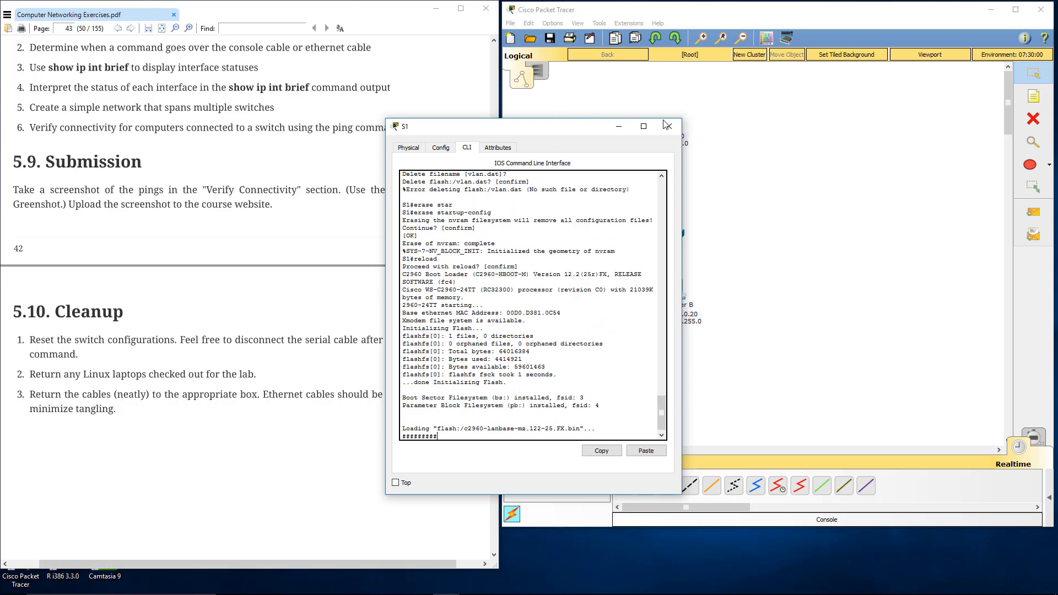
left_click(667, 122)
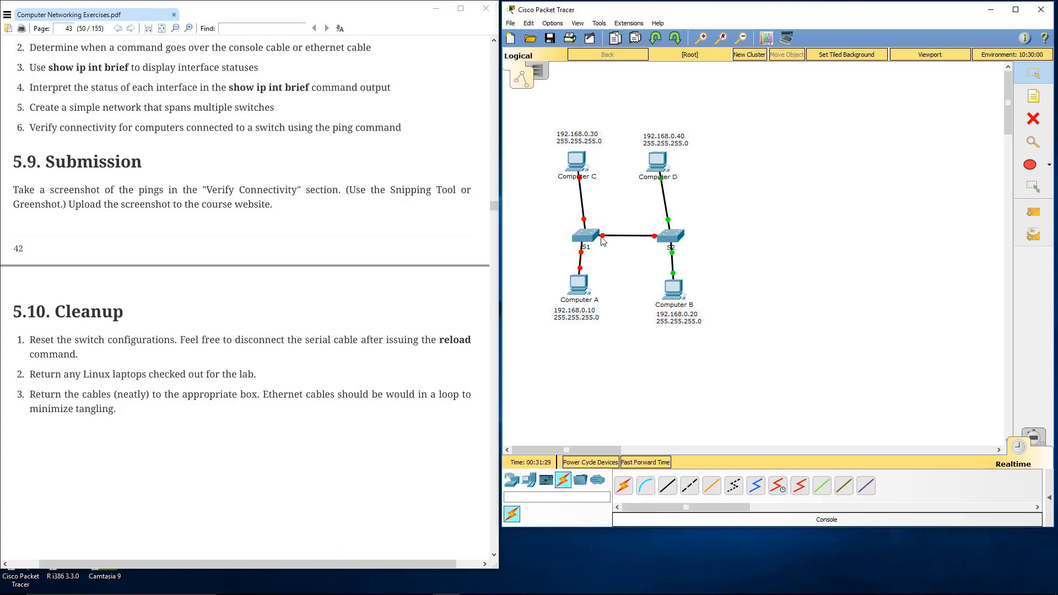
Step: Open the S2 command line and enter privileged mode with the enable password
left_click(671, 236)
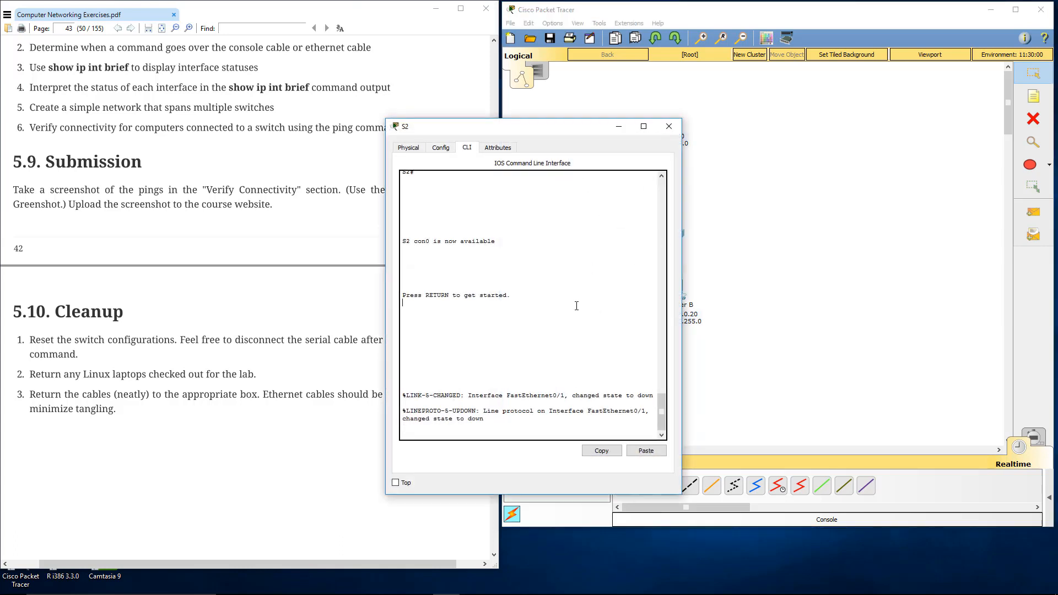
key("Return")
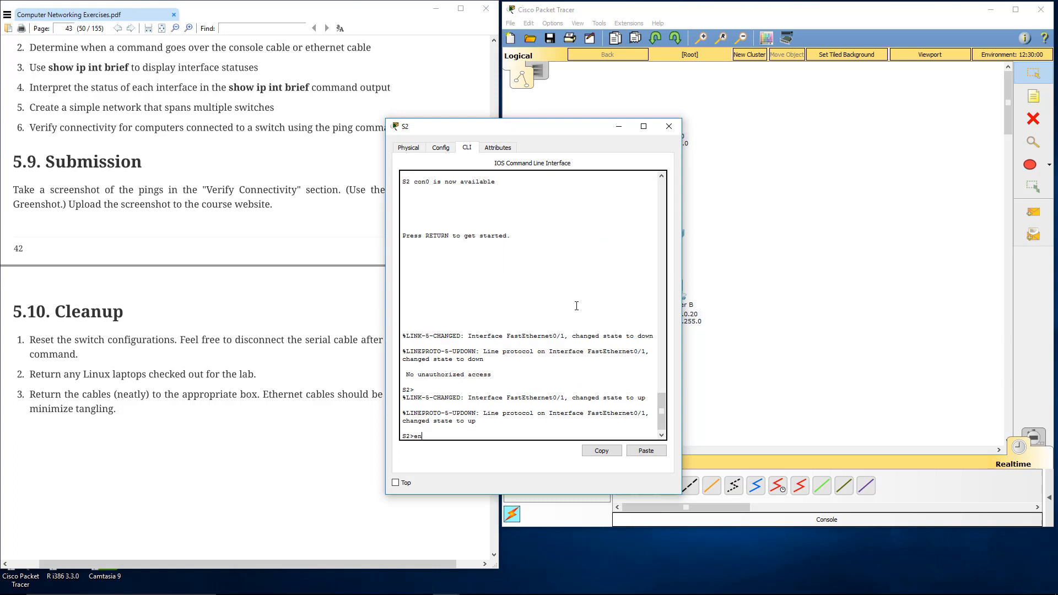
type("en")
key("Return")
key("Return")
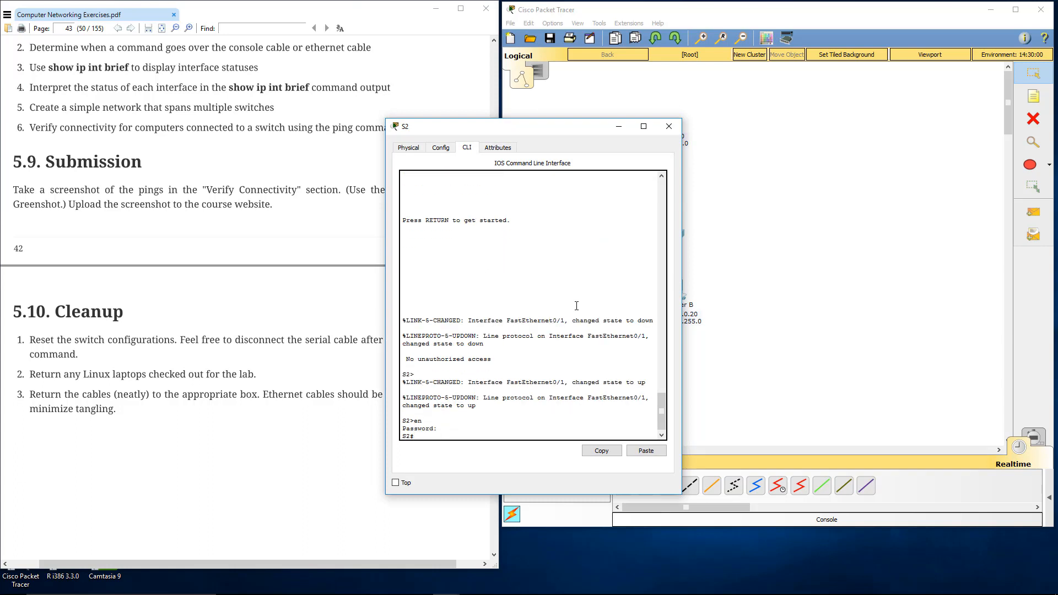
Step: List the contents of S2's flash with the show flash command
type("show flash")
key("Return")
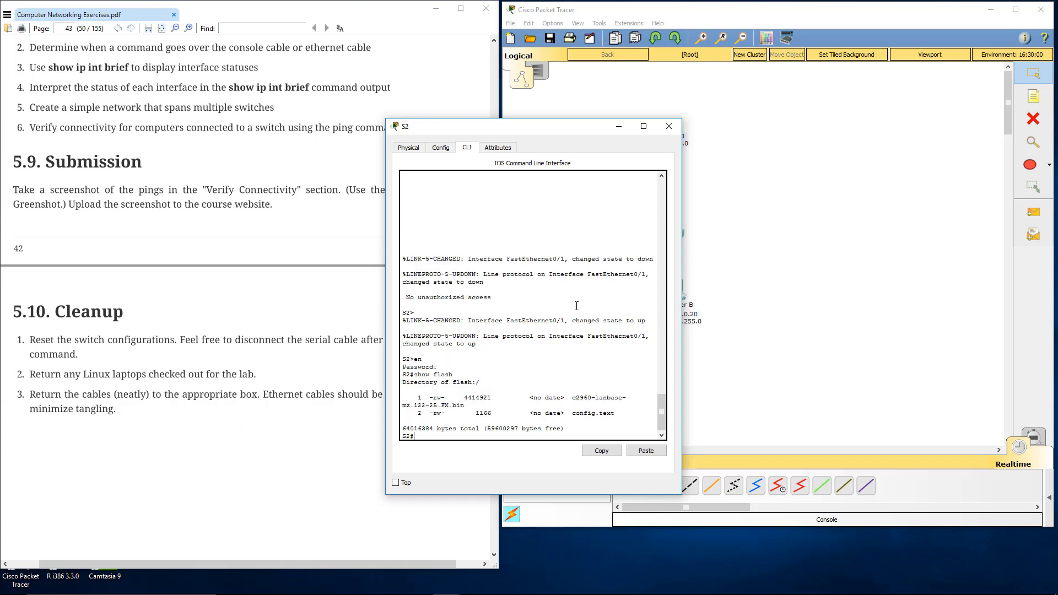
Step: Try to delete vlan.dat from S2's flash with the delete command, accepting the filename and confirming the deletion
type("delete vlan.dat")
key("Return")
key("Return")
key("Return")
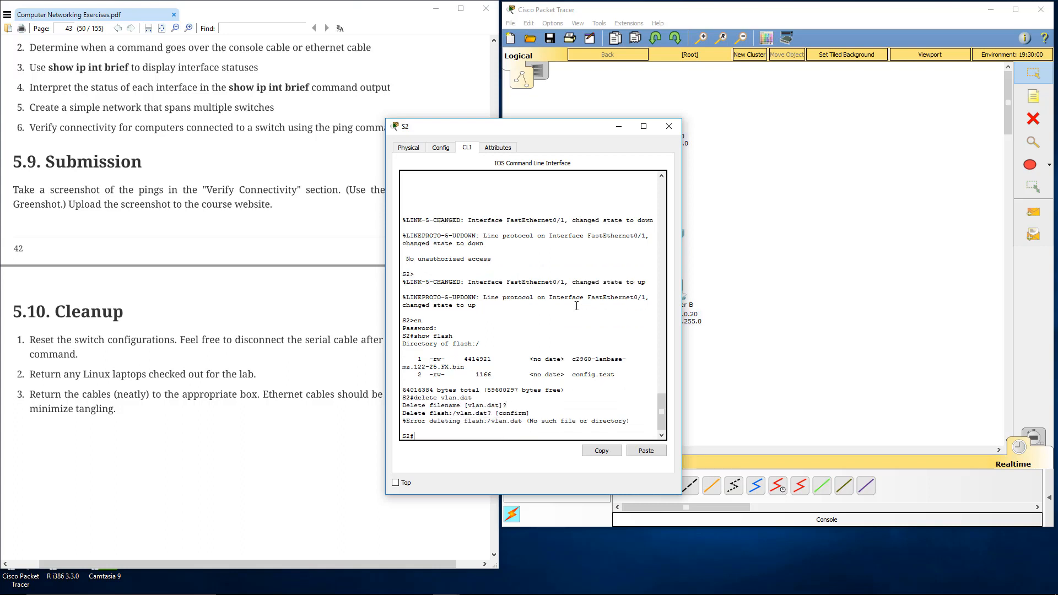
Step: Erase the startup configuration on S2 with erase startup-config and confirm the erasure
type("erase start")
key("Tab")
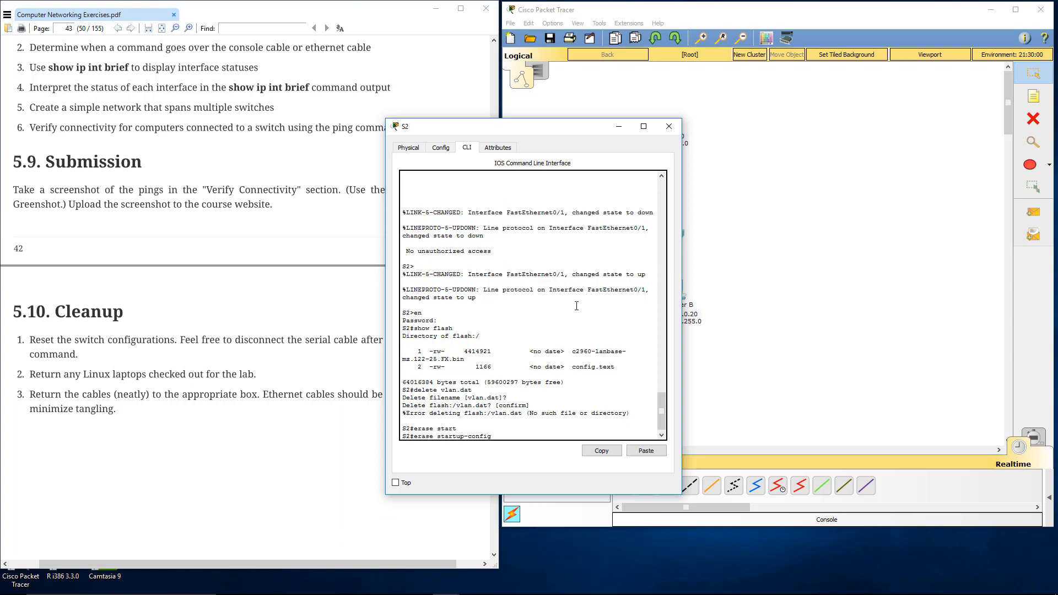
key("Return")
Step: Reload S2, confirm the restart, and close its command-line window
key("Return")
type("relo")
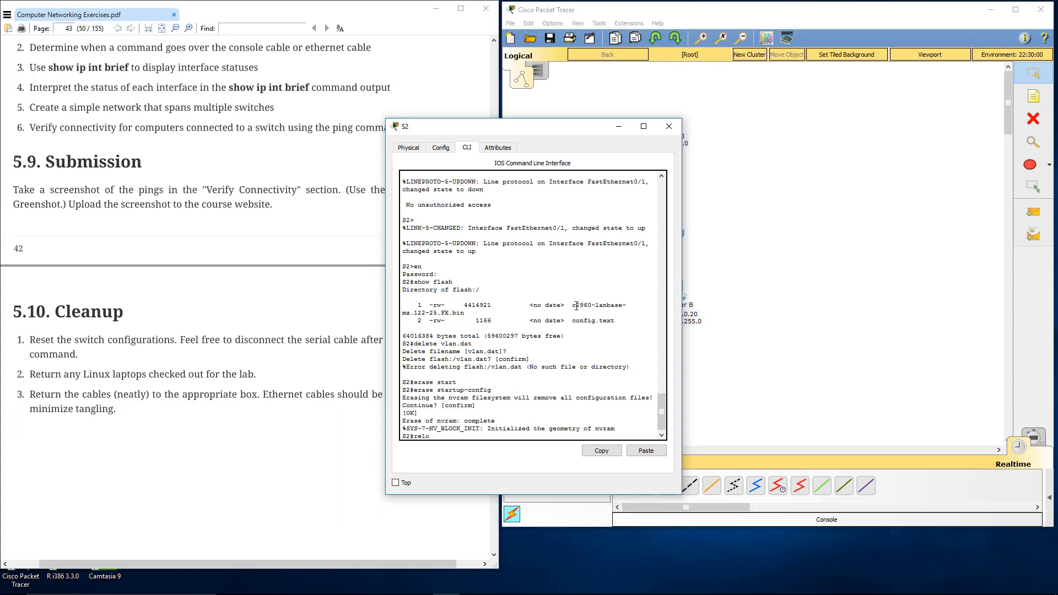
type("ad")
key("Return")
key("Return")
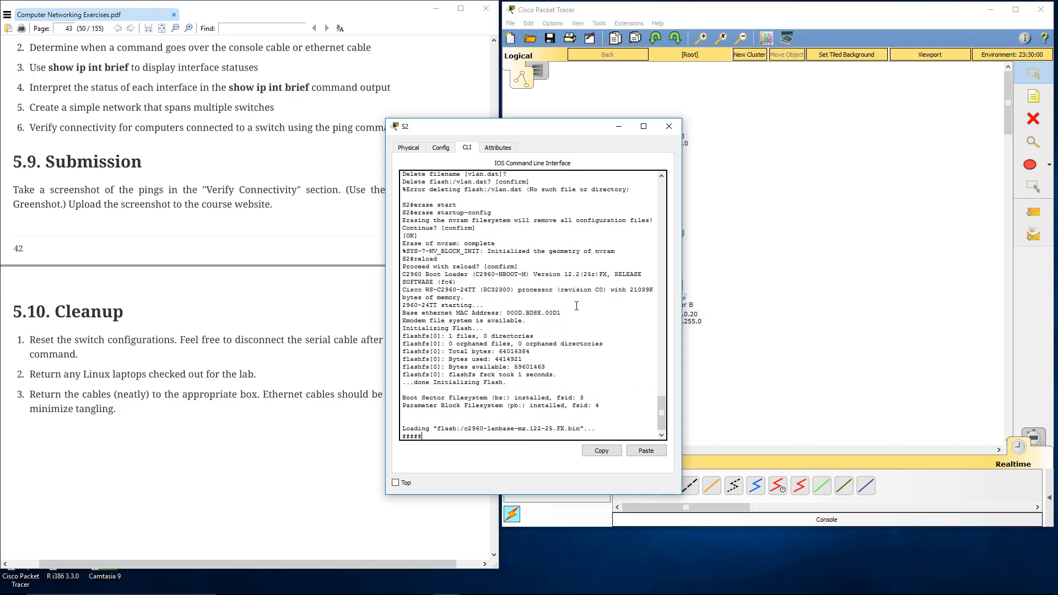
left_click(668, 126)
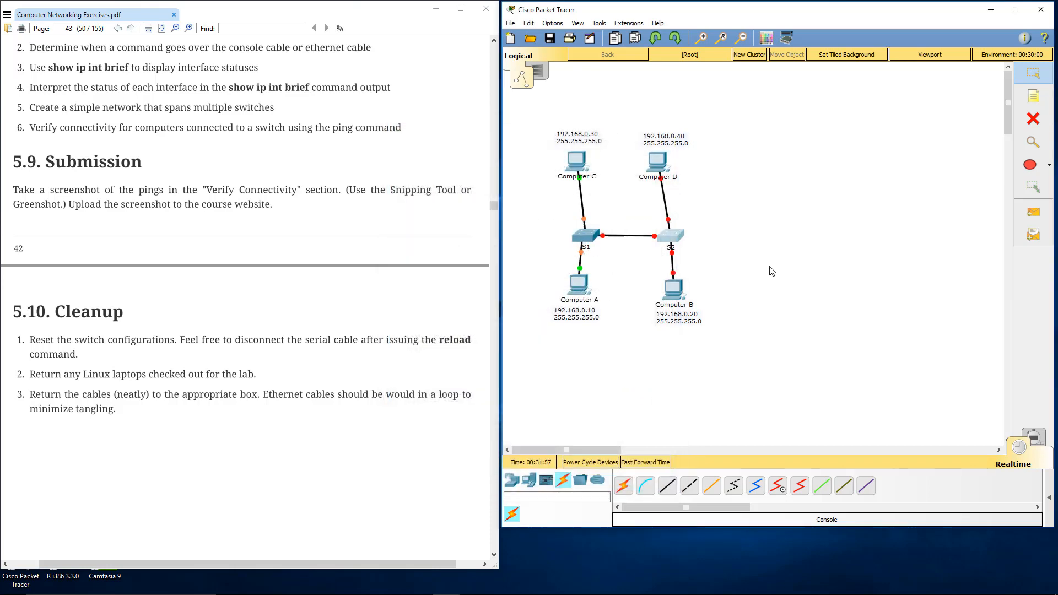
Step: Open the S1 command line, bring up its prompt to check the hostname after the reload, and close the window
left_click(590, 238)
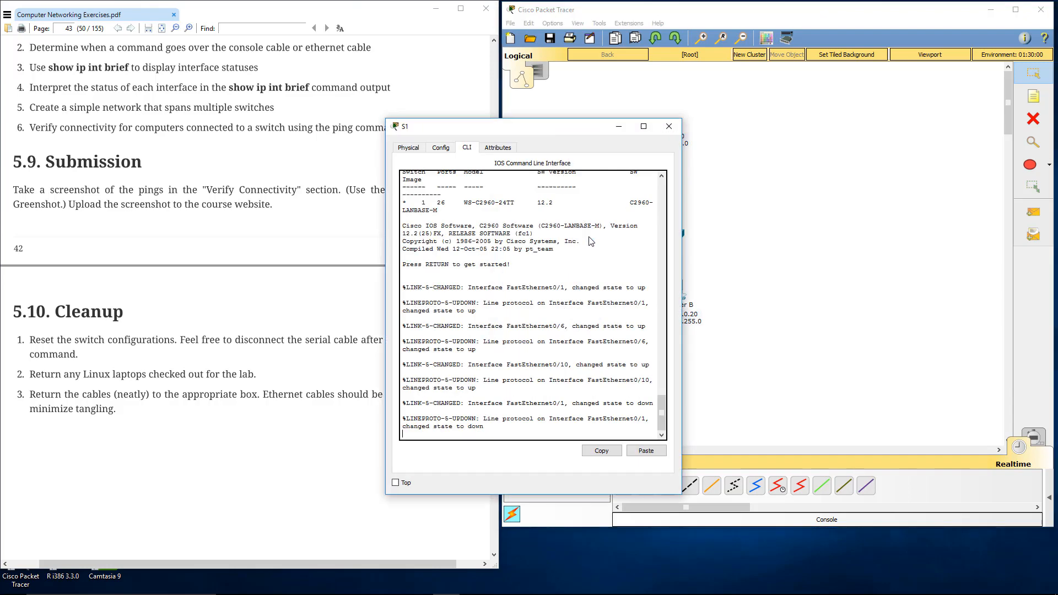
key("Return")
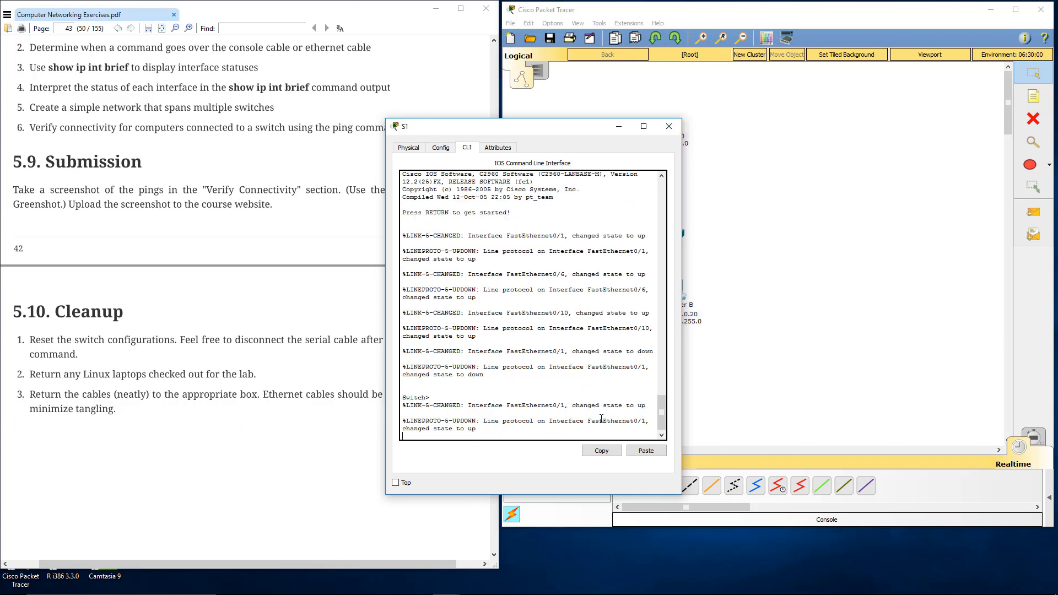
left_click(669, 127)
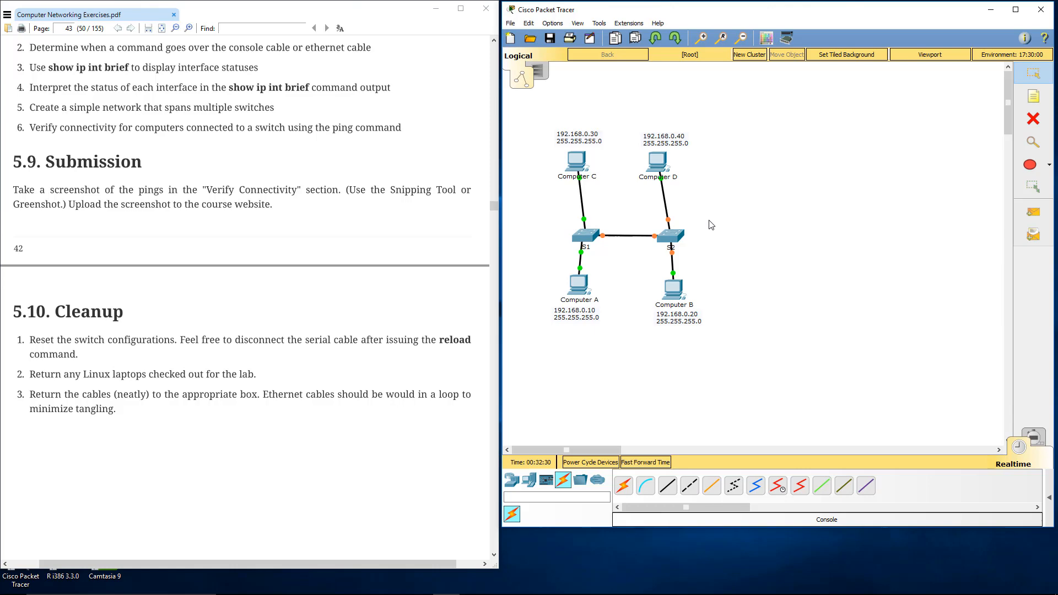
Step: Repeat the ping to 192.168.0.20 from Computer A's command prompt to test connectivity, and close the Computer A window
left_click(576, 289)
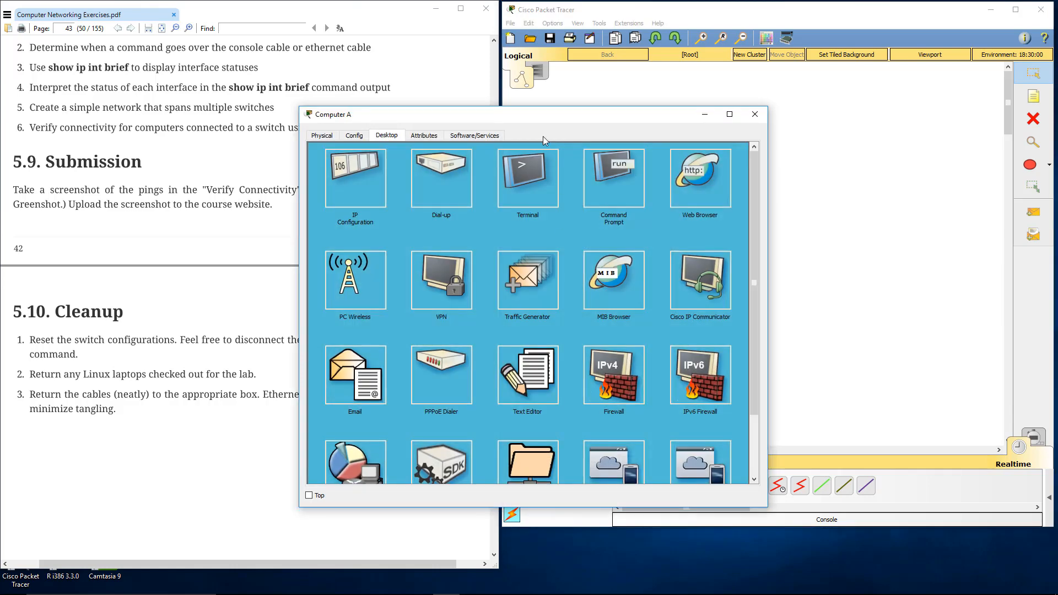
left_click_drag(530, 114, 241, 60)
left_click(327, 130)
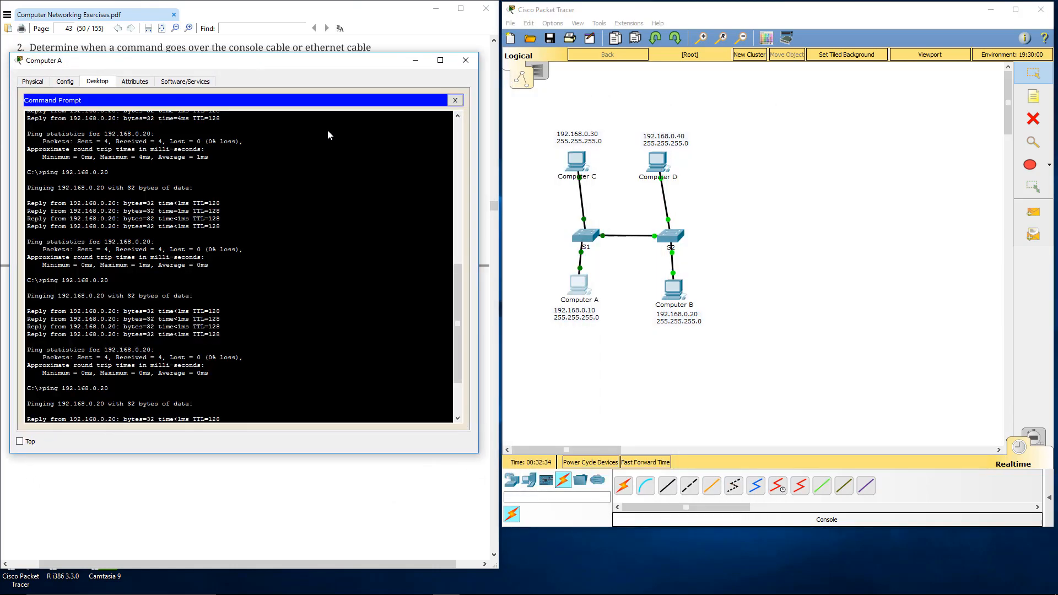
key("Up")
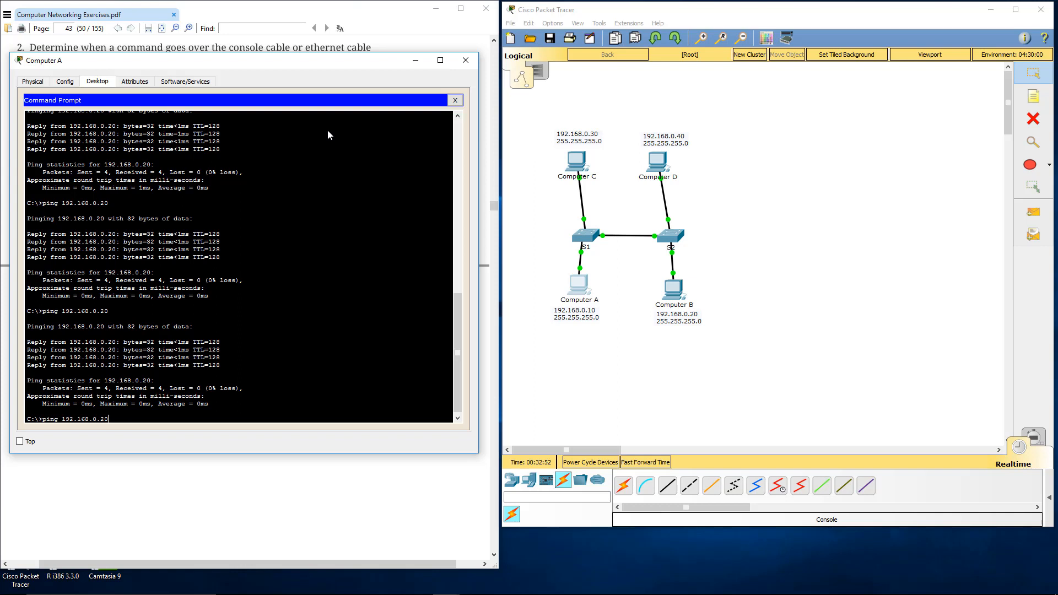
key("Return")
left_click(466, 60)
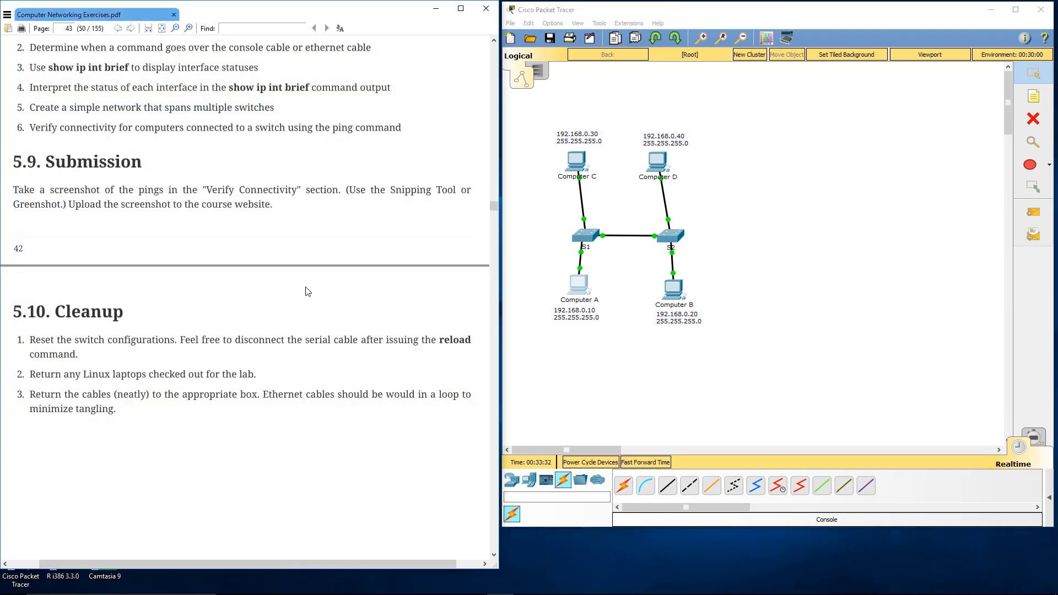